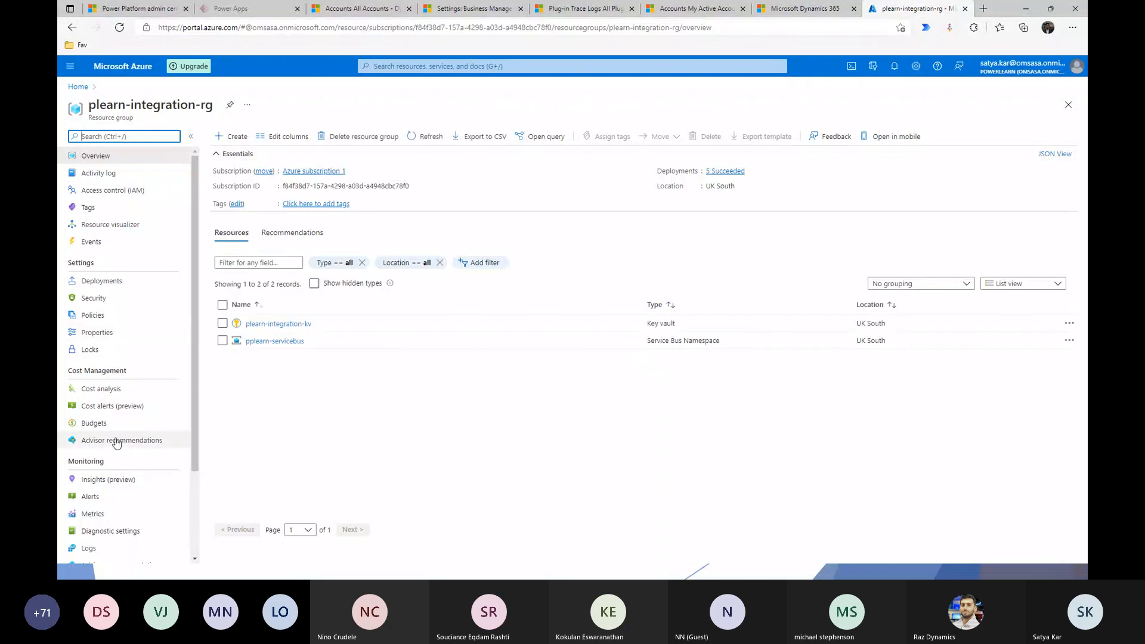
Return from Create a resource to Home and open pplearn-servicebus from recent resources
left_click(233, 136)
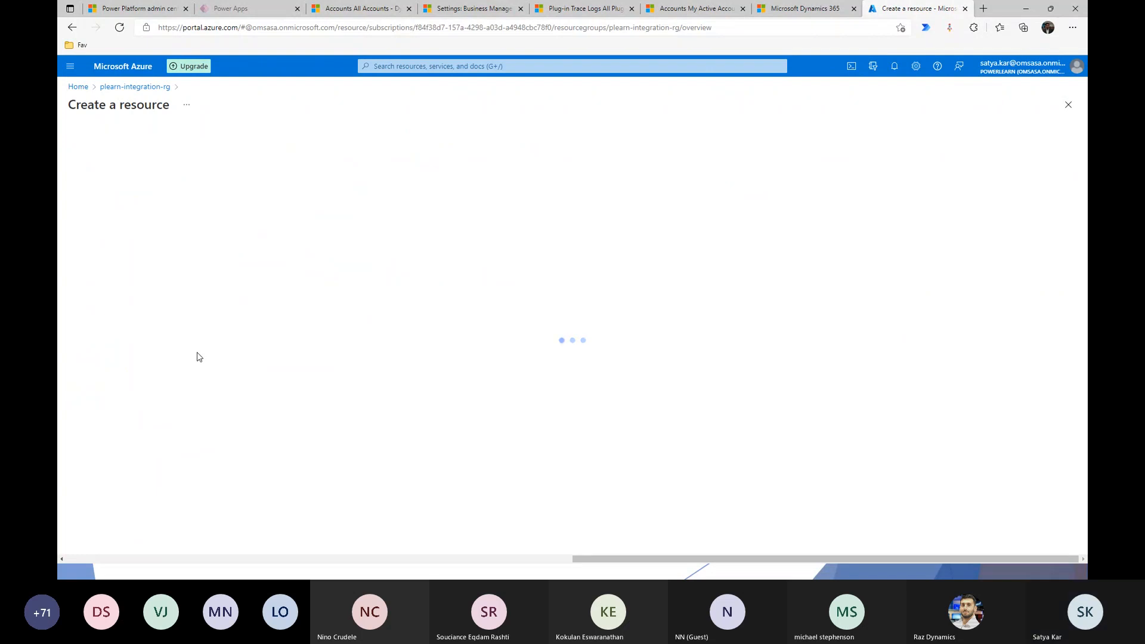
left_click(102, 358)
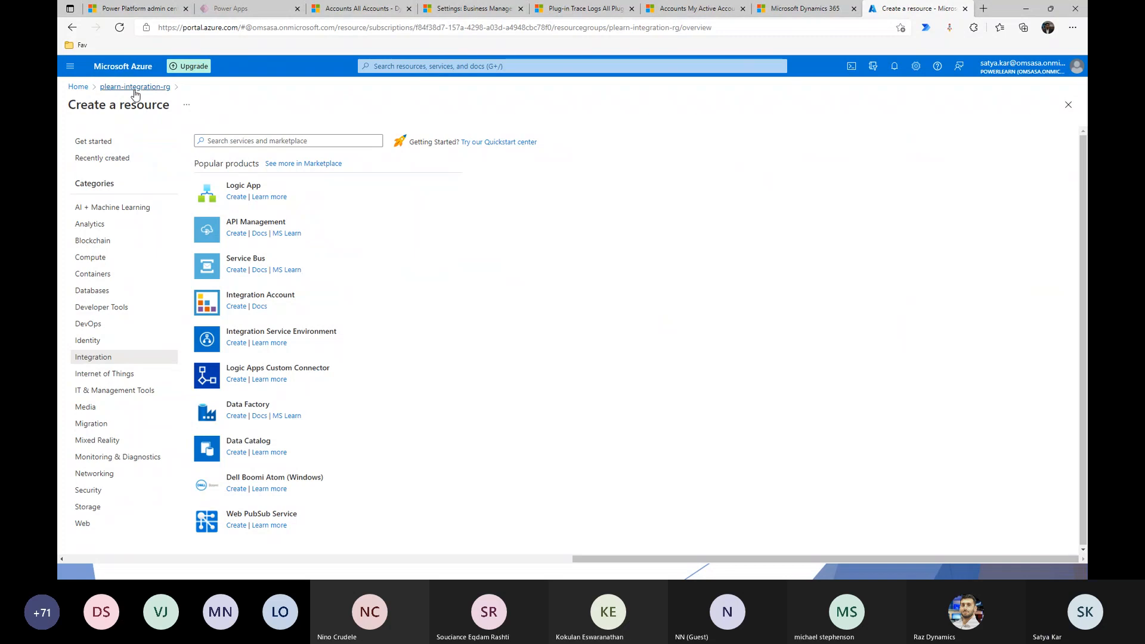
left_click(86, 89)
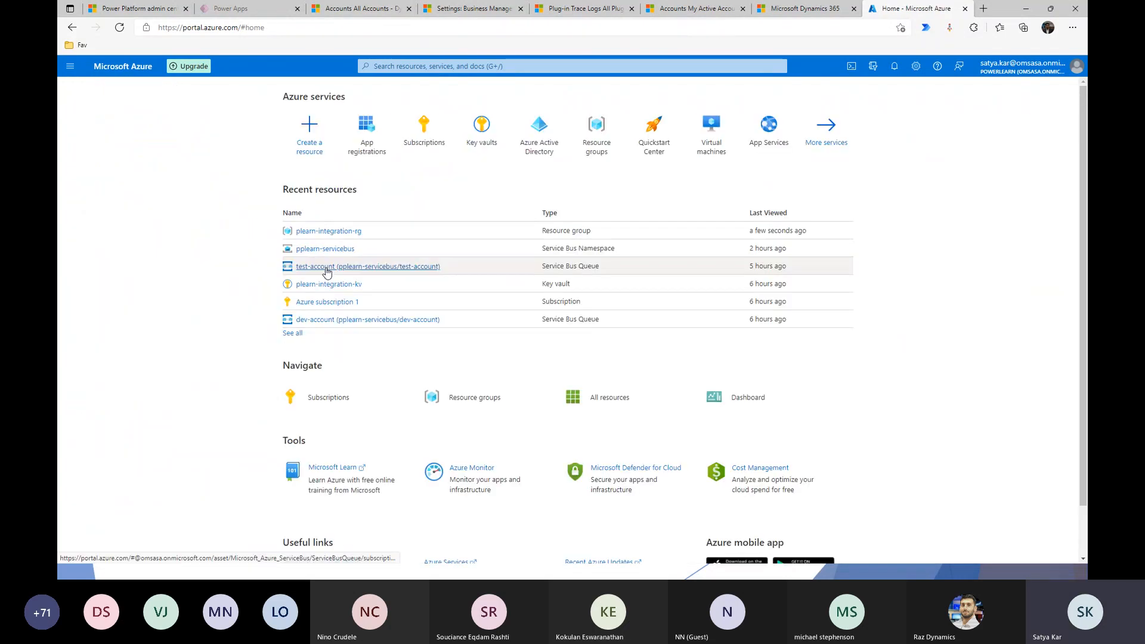
left_click(370, 320)
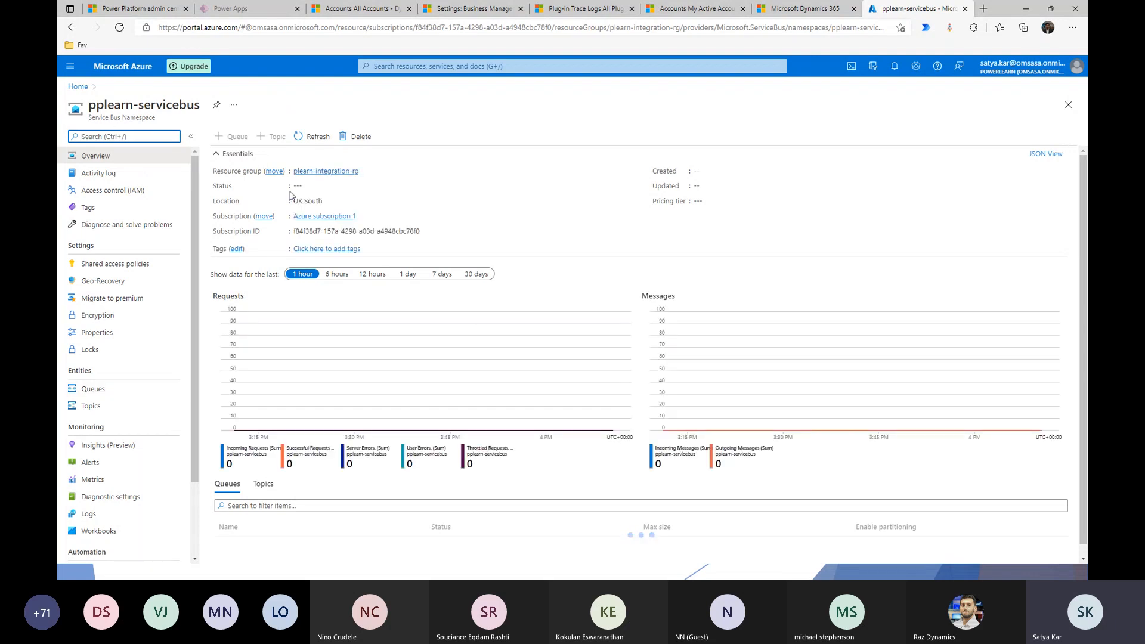
Create a topic named demotopic in the namespace, then switch back to the Demo #1 slide
left_click(90, 407)
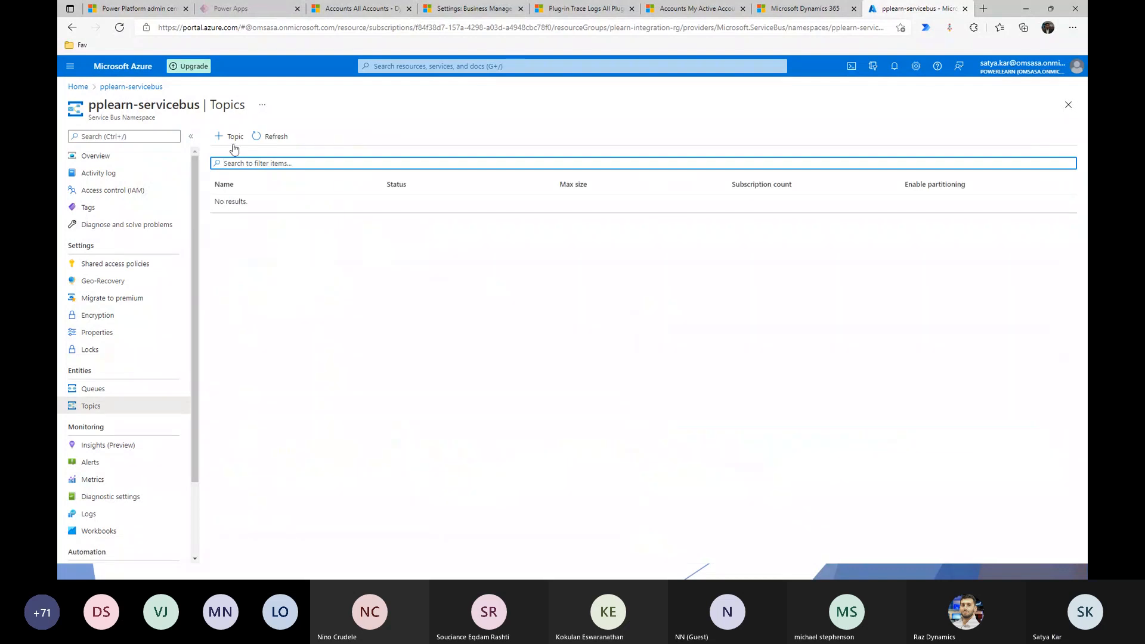
left_click(233, 145)
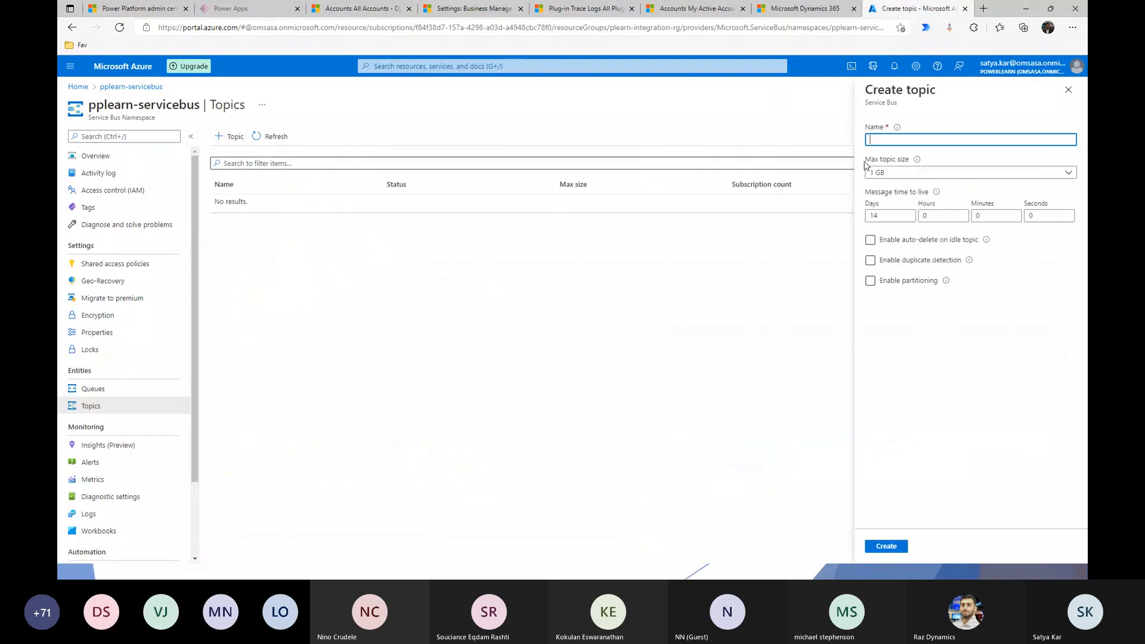
left_click(895, 140)
type("de")
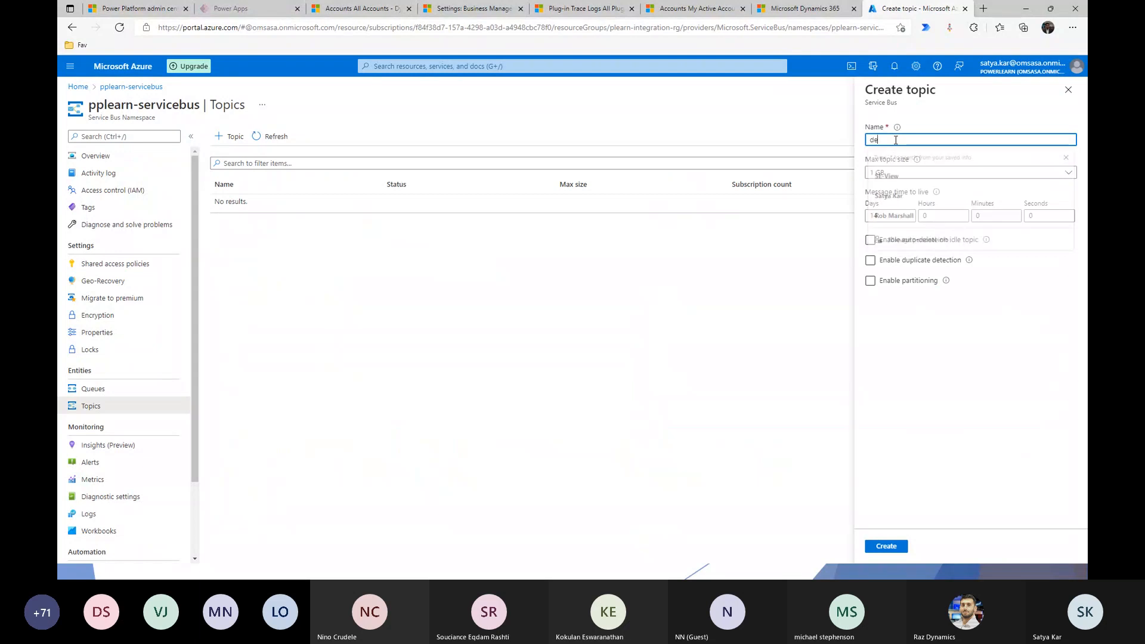
type("mo")
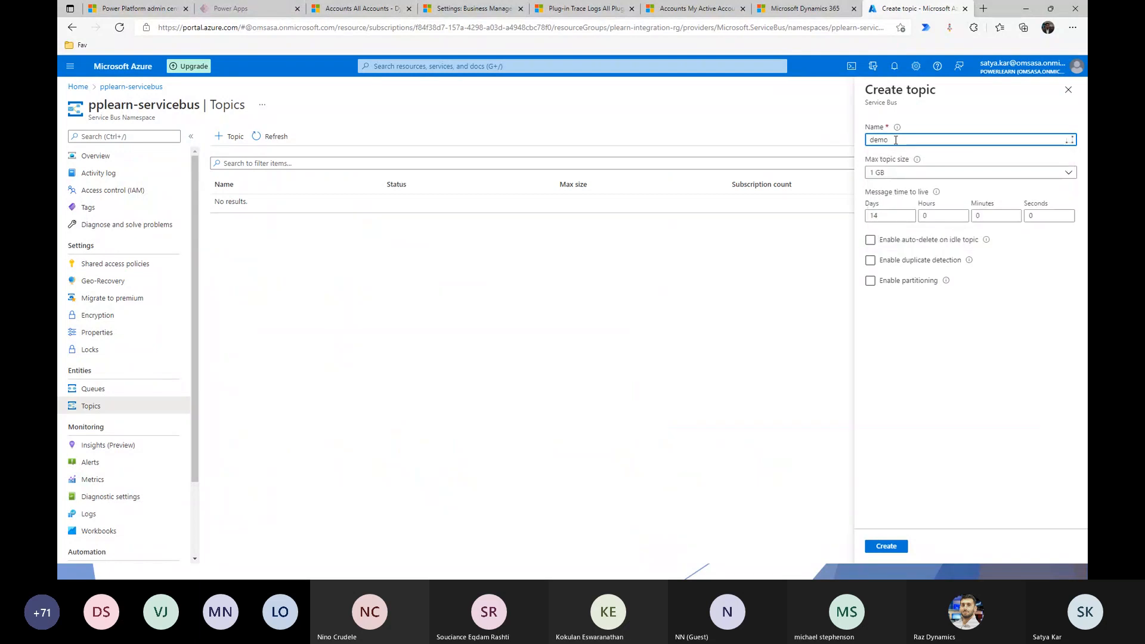
type("topic")
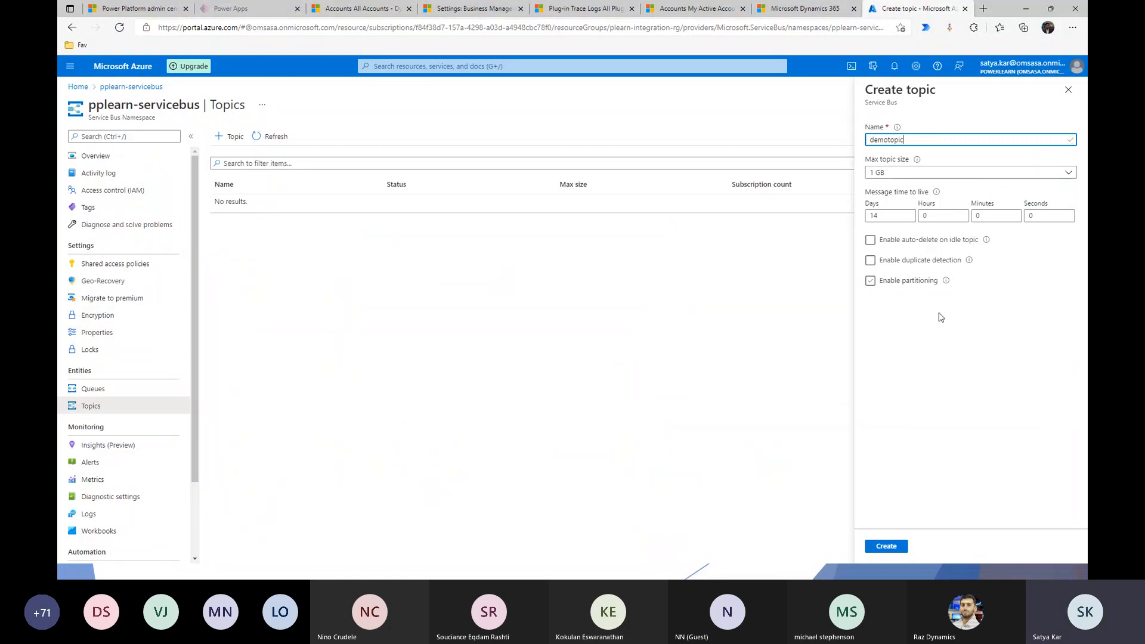
left_click(888, 546)
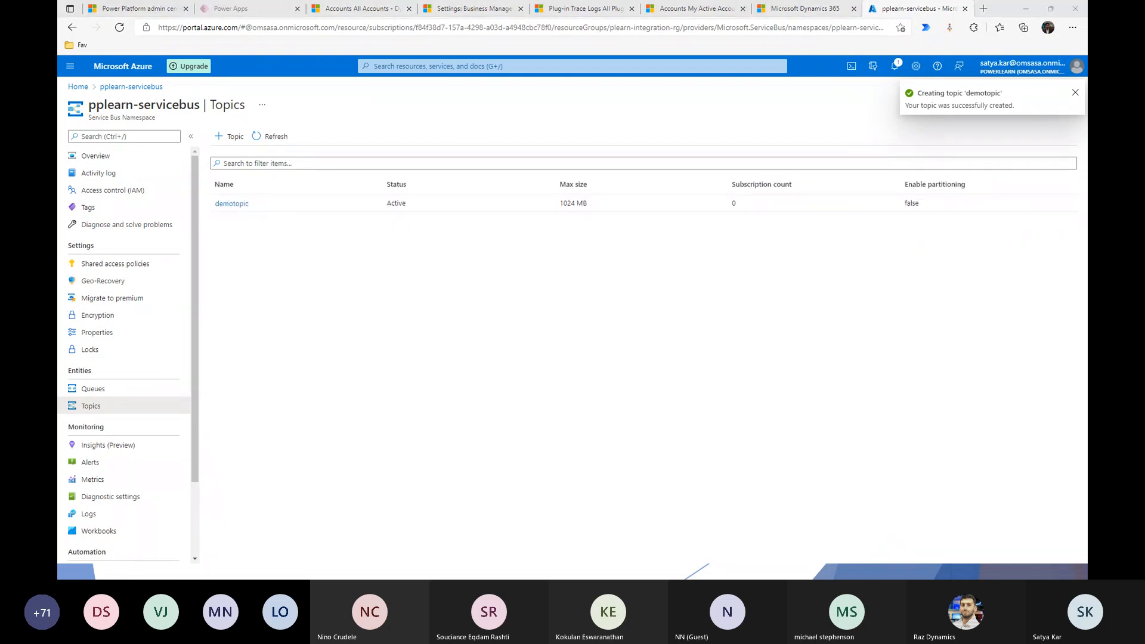
key("alt+Tab")
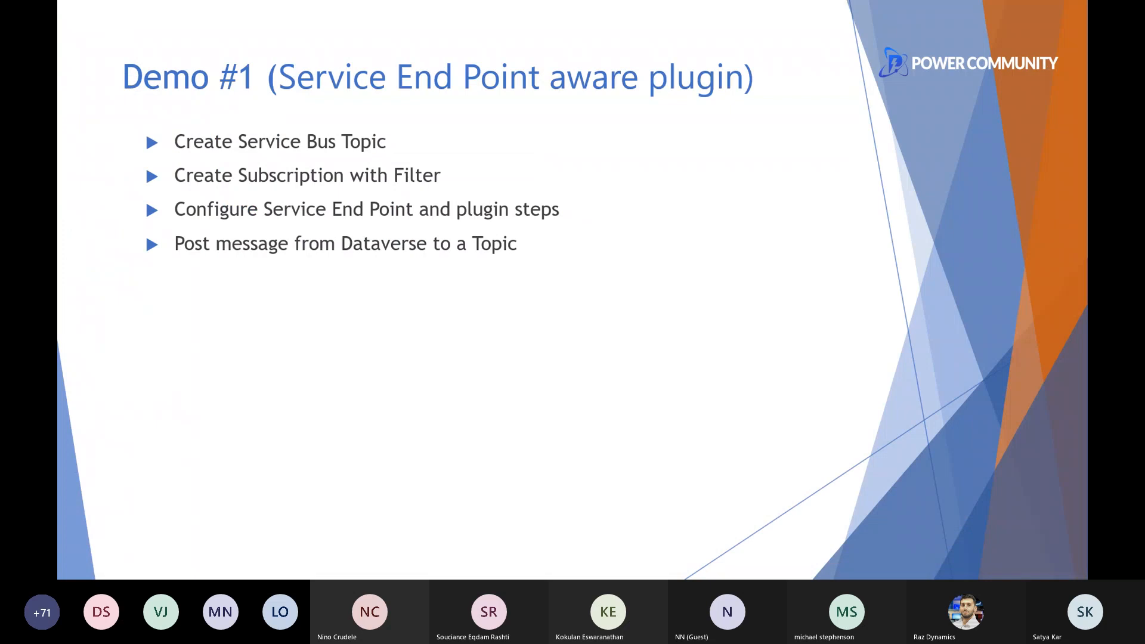
Back in the portal, view the pplearn-servicebus namespace's shared access policies
key("alt+Tab")
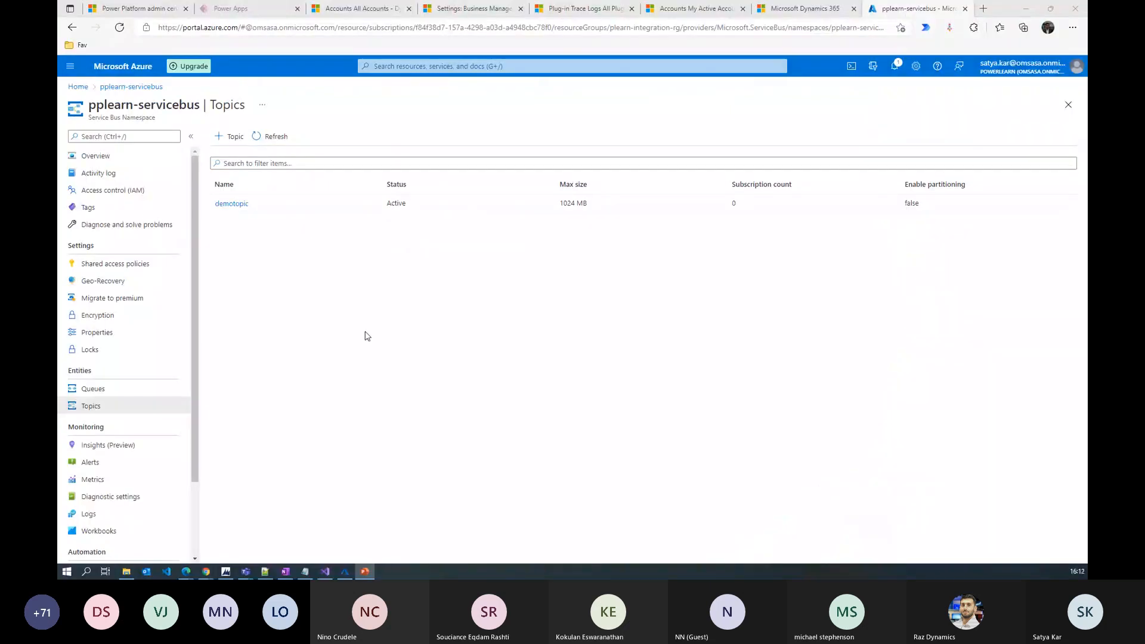
left_click(232, 204)
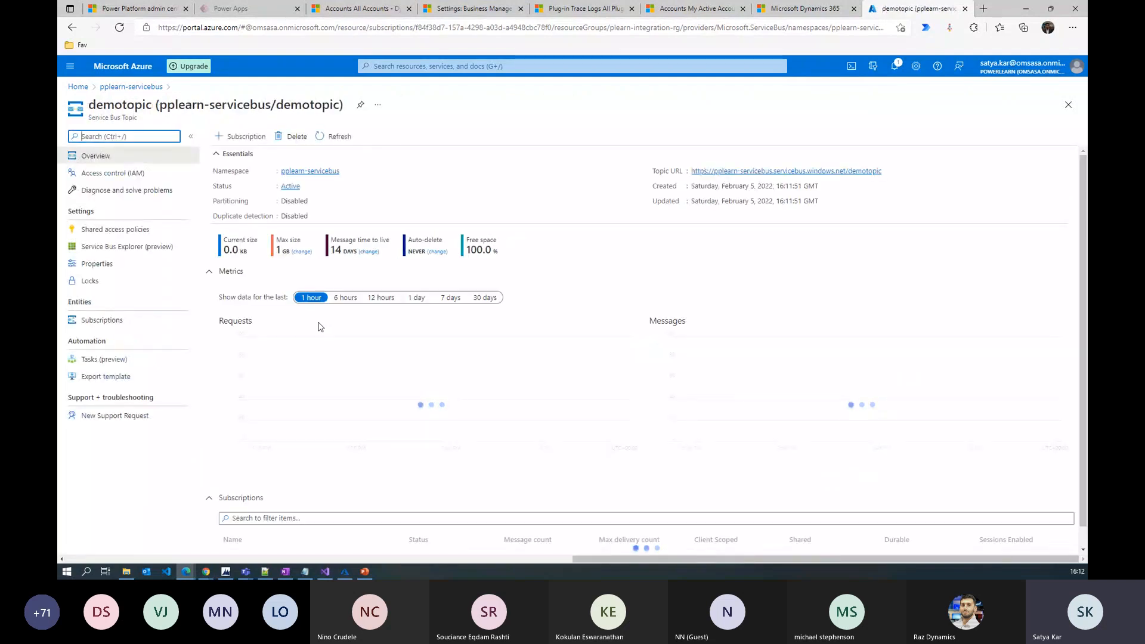
left_click(137, 87)
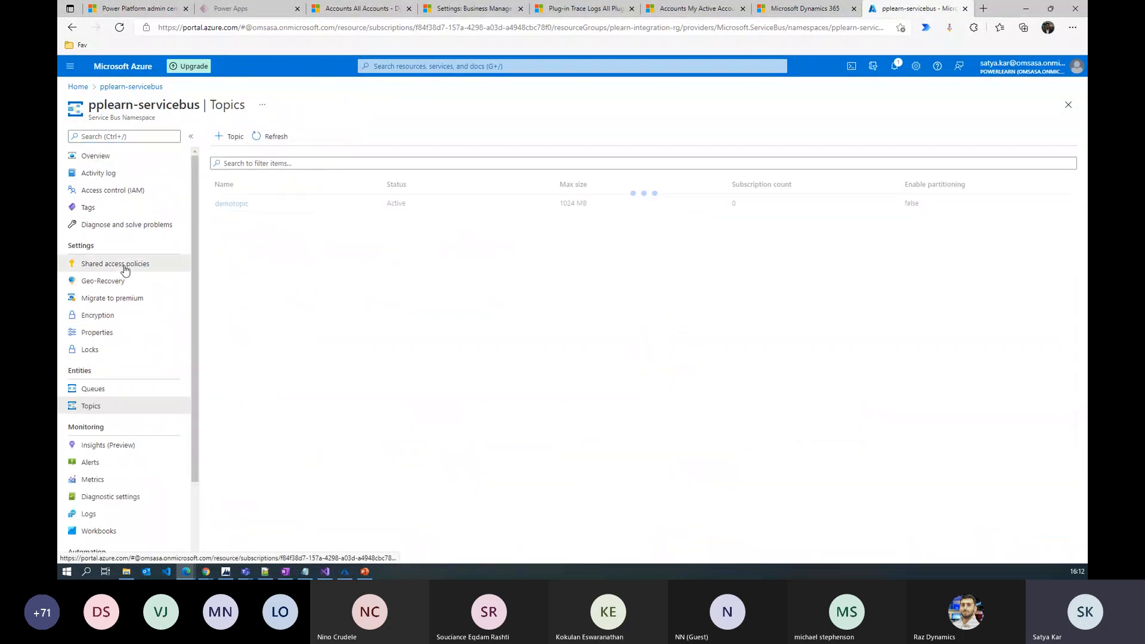
left_click(125, 264)
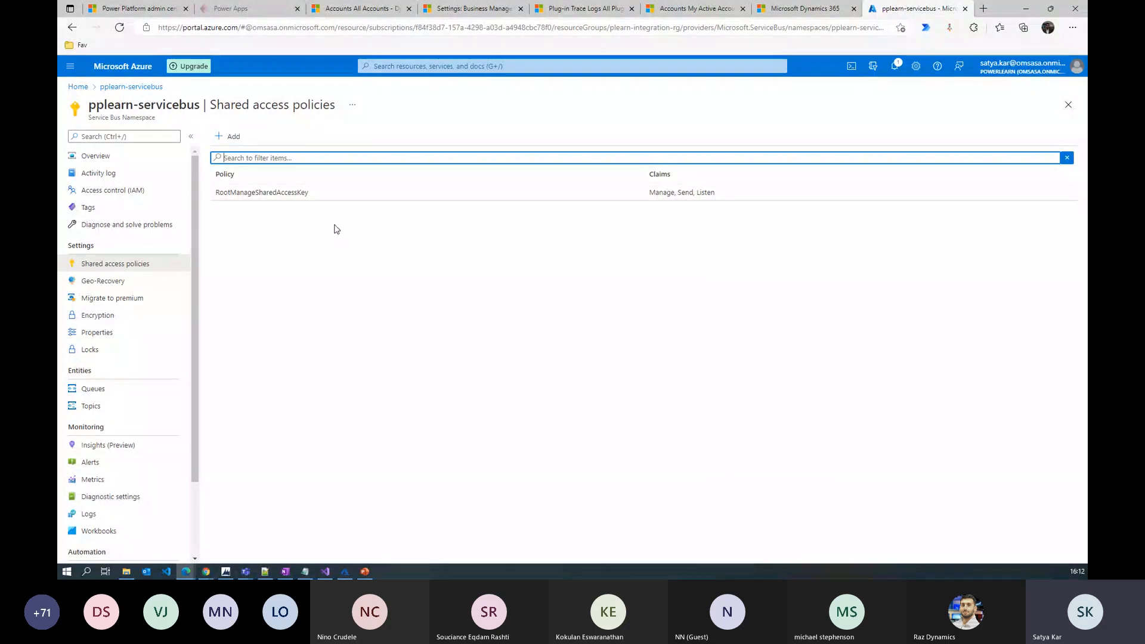
Open demotopic from the Topics list and view its shared access policies
left_click(132, 87)
left_click(97, 408)
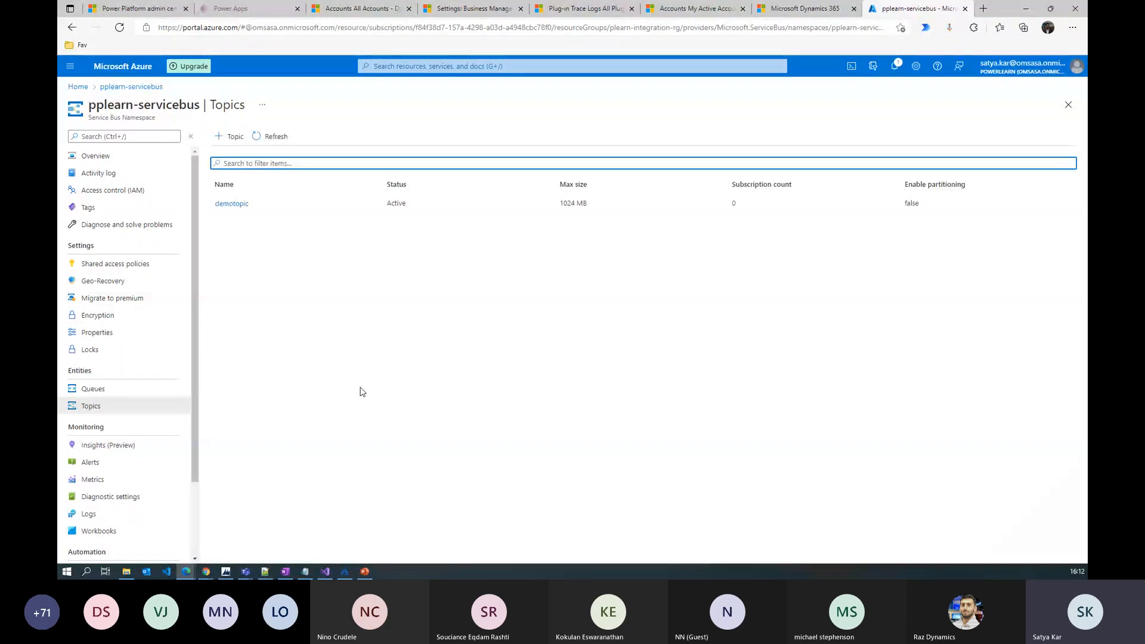
left_click(232, 204)
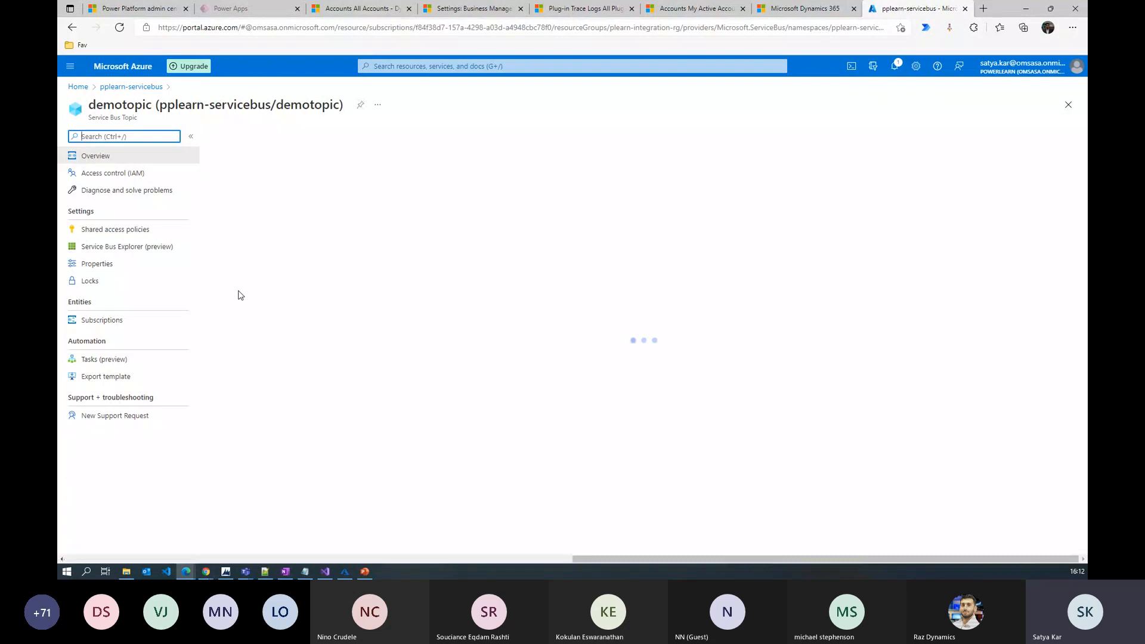
left_click(133, 231)
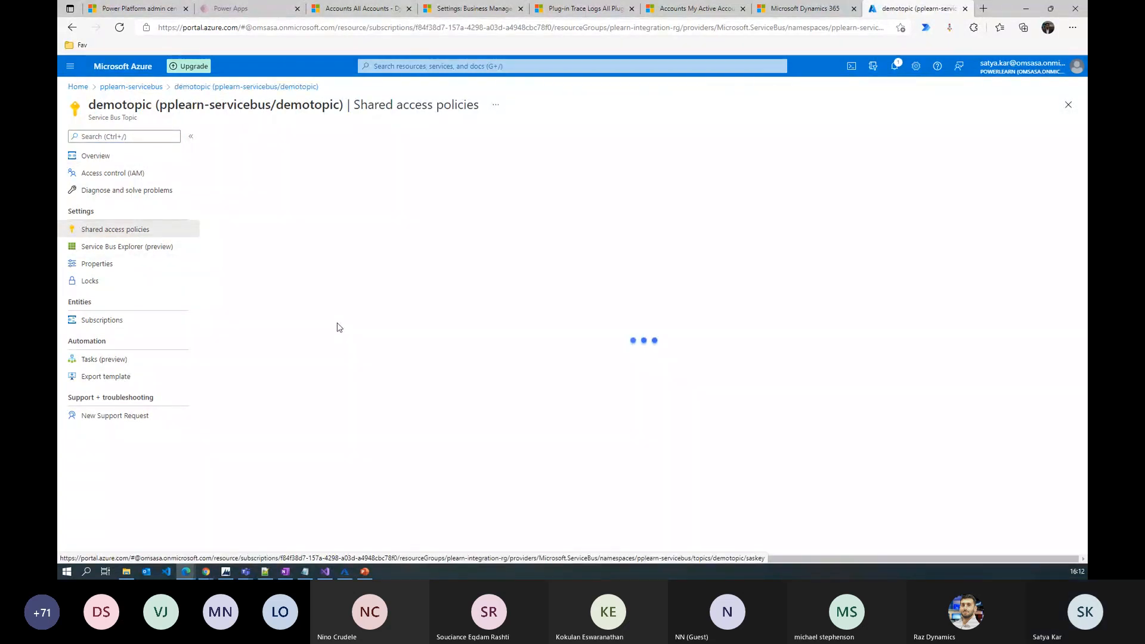
Add a Send-only shared access policy named demo-sas-key to demotopic
left_click(238, 145)
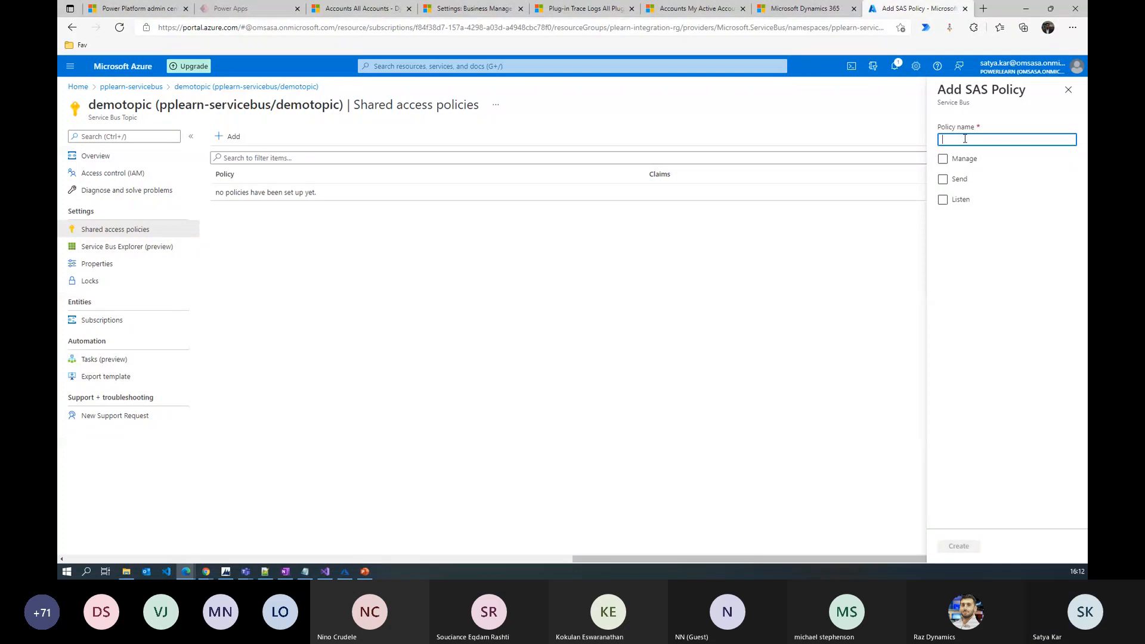
type("demo-")
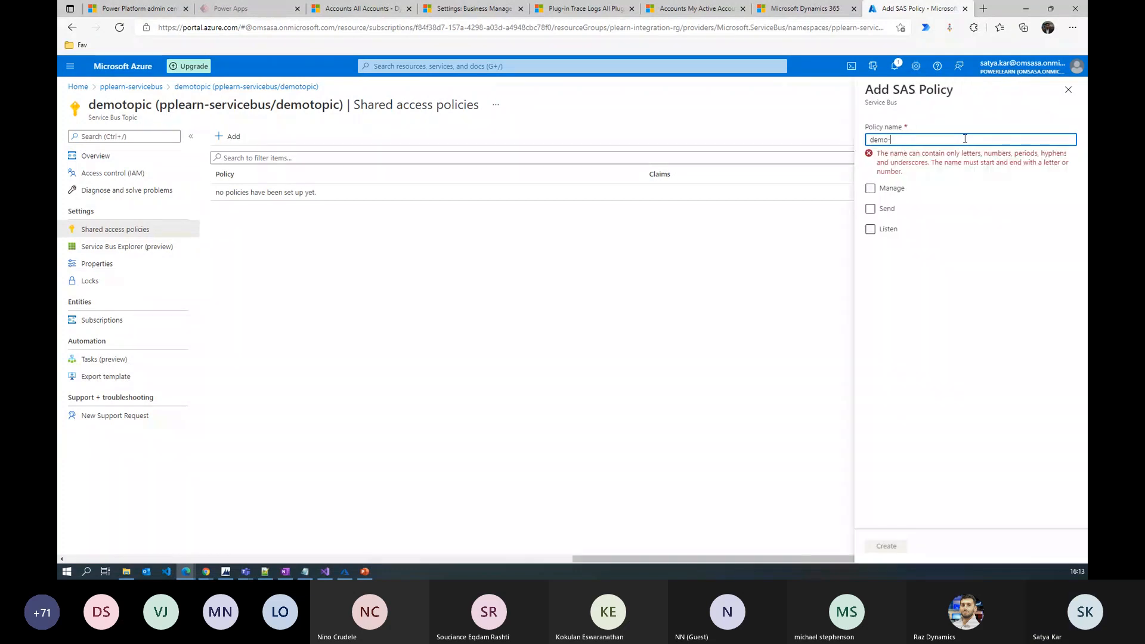
type("sas-ket")
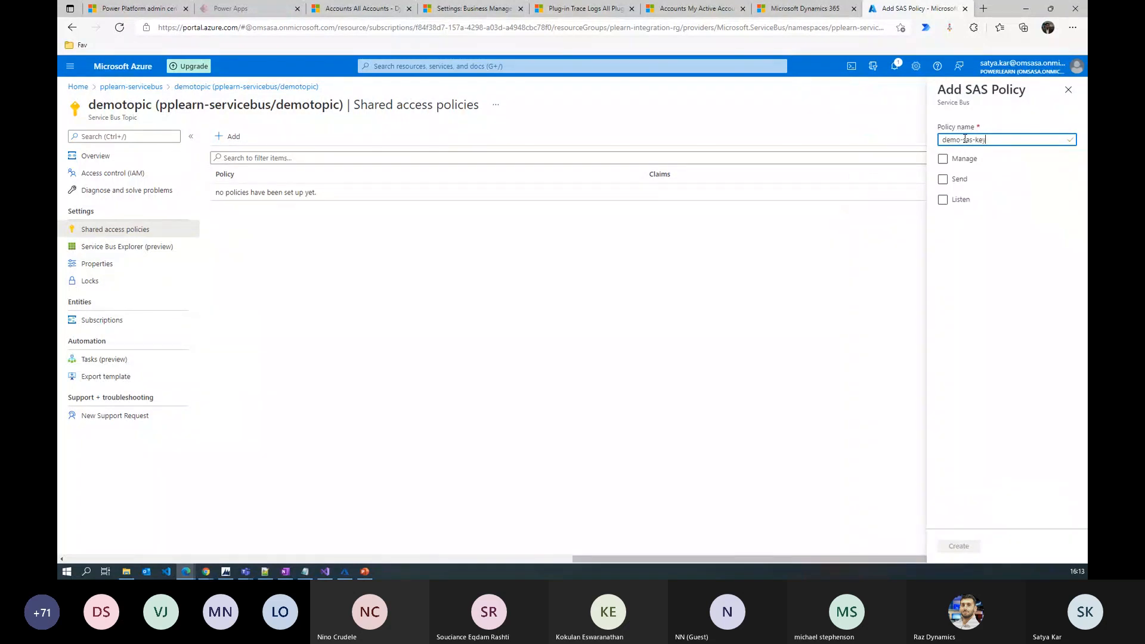
left_click(942, 179)
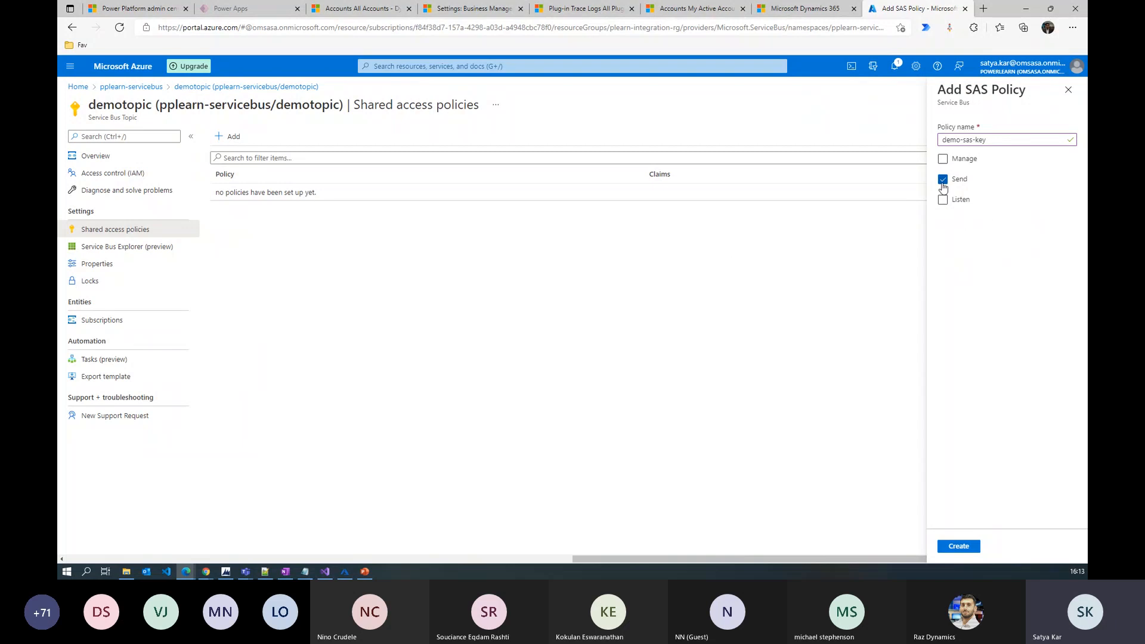
left_click(964, 546)
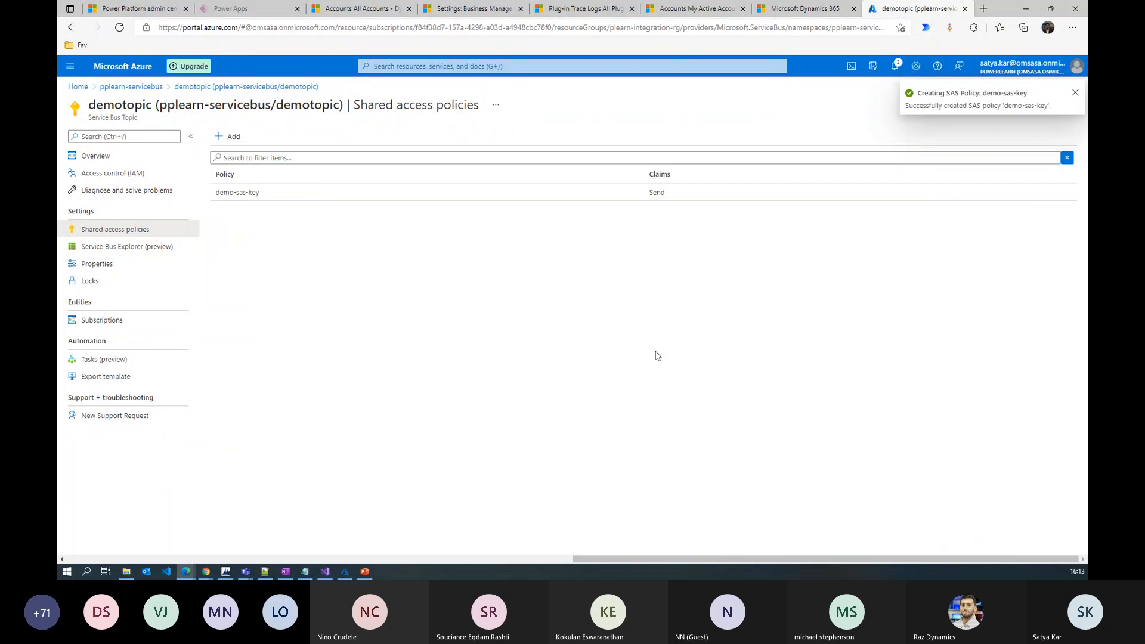
Copy demo-sas-key's primary connection string and switch to the Plugin Registration Tool
left_click(250, 198)
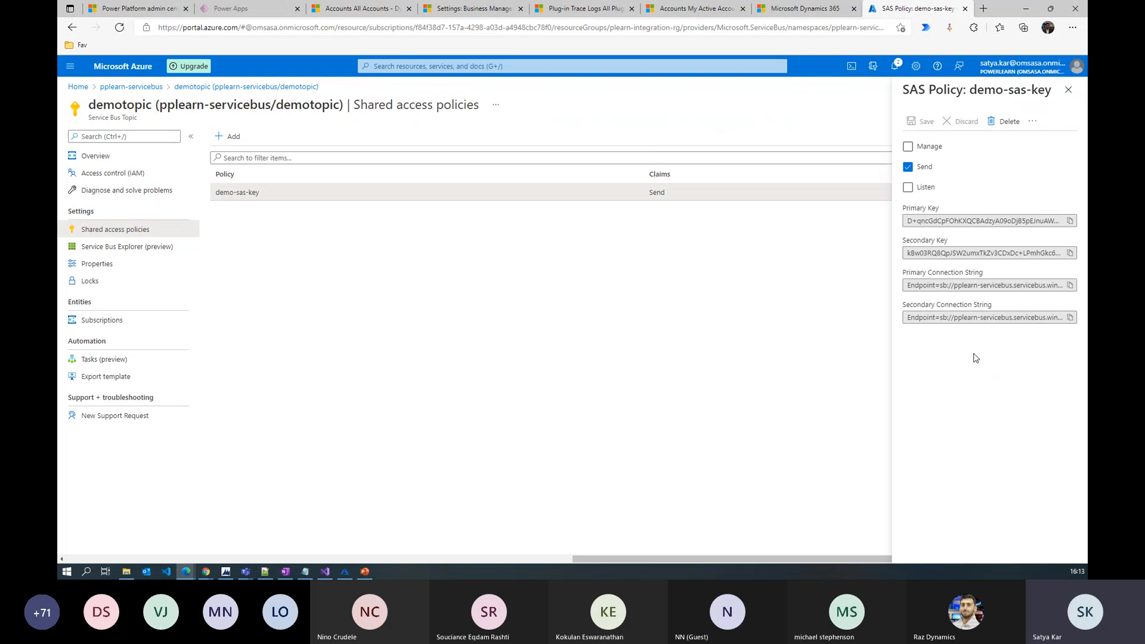
left_click(1070, 286)
key("alt+Tab")
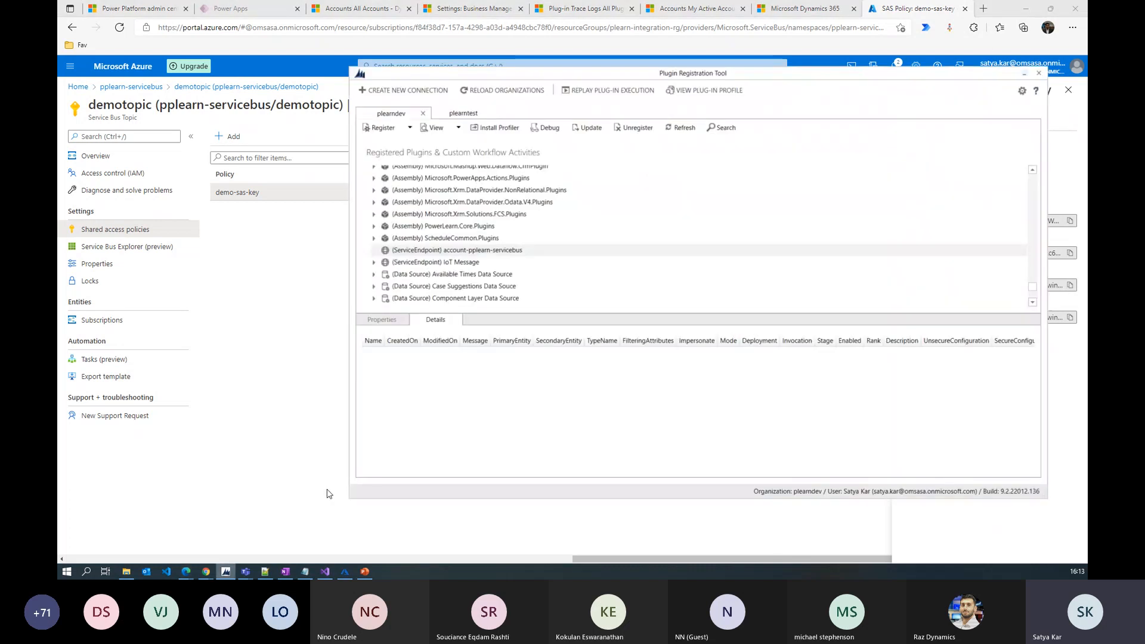
Move the tool window aside and choose Register New Service Endpoint
left_click_drag(769, 77, 674, 73)
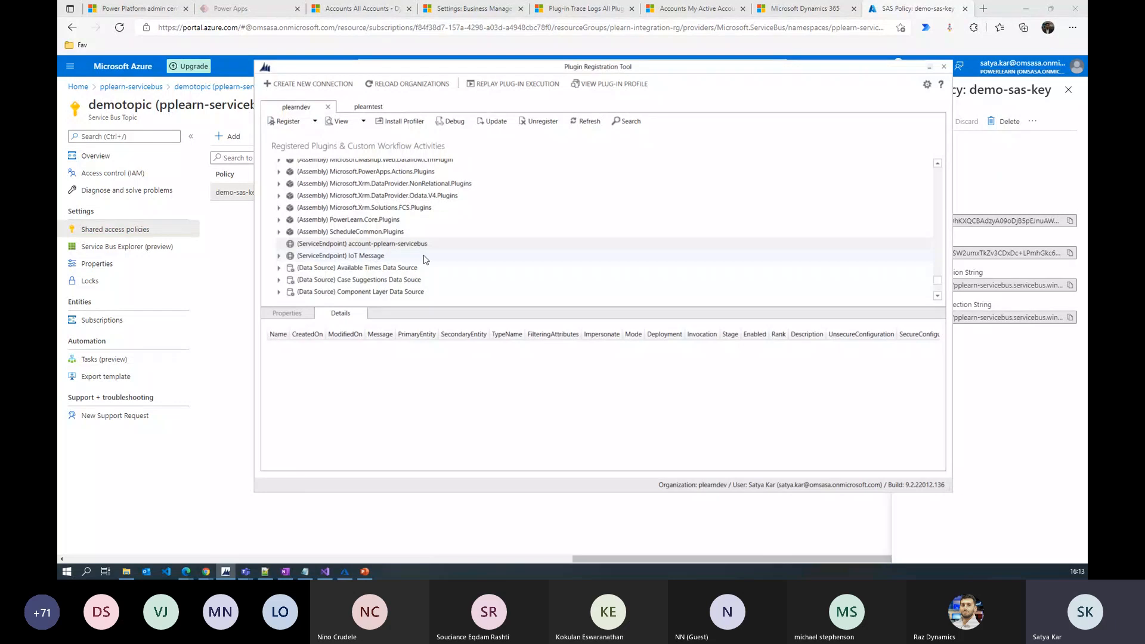
left_click(315, 121)
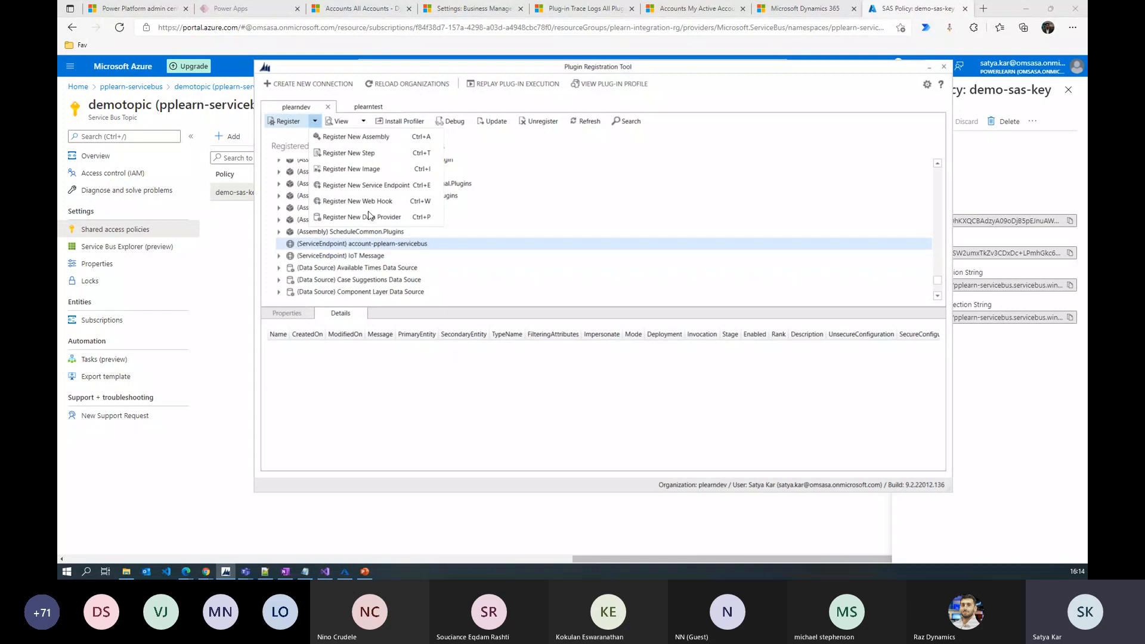
left_click(384, 192)
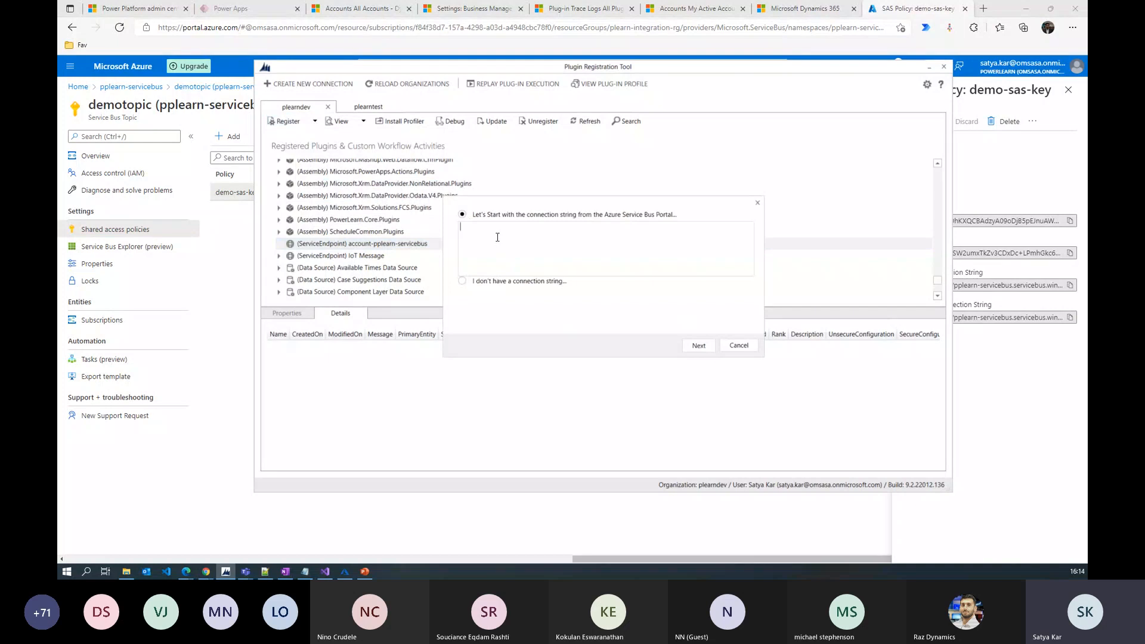
Register endpoint demotopic-pplearn-servicebus from the pasted connection string with Topic destination and JSON format
key("ctrl+v")
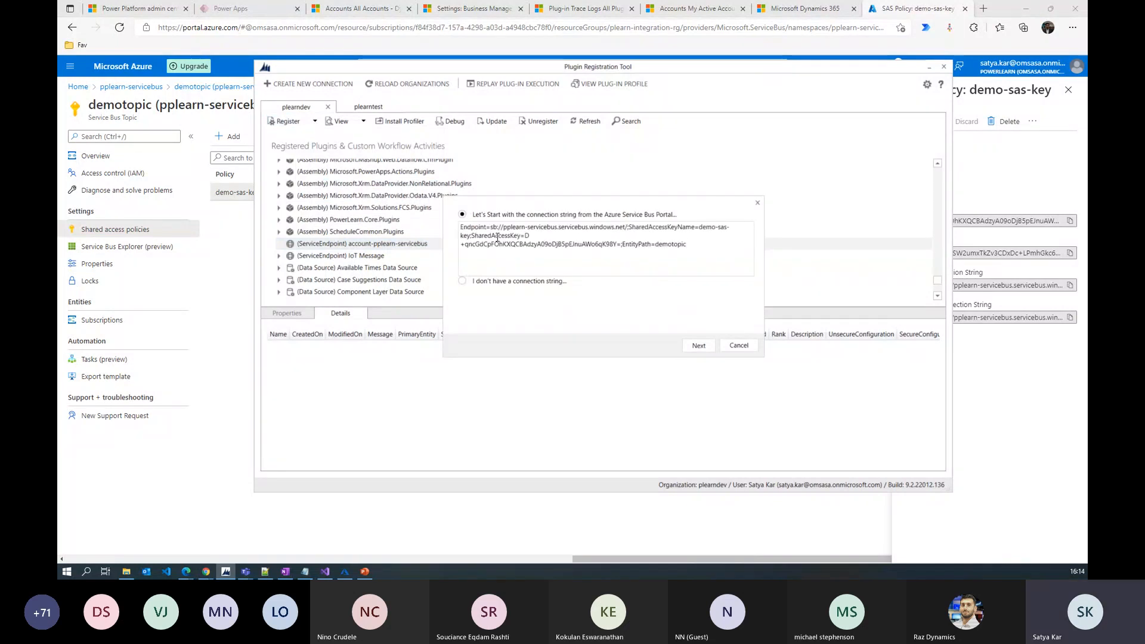
left_click(698, 346)
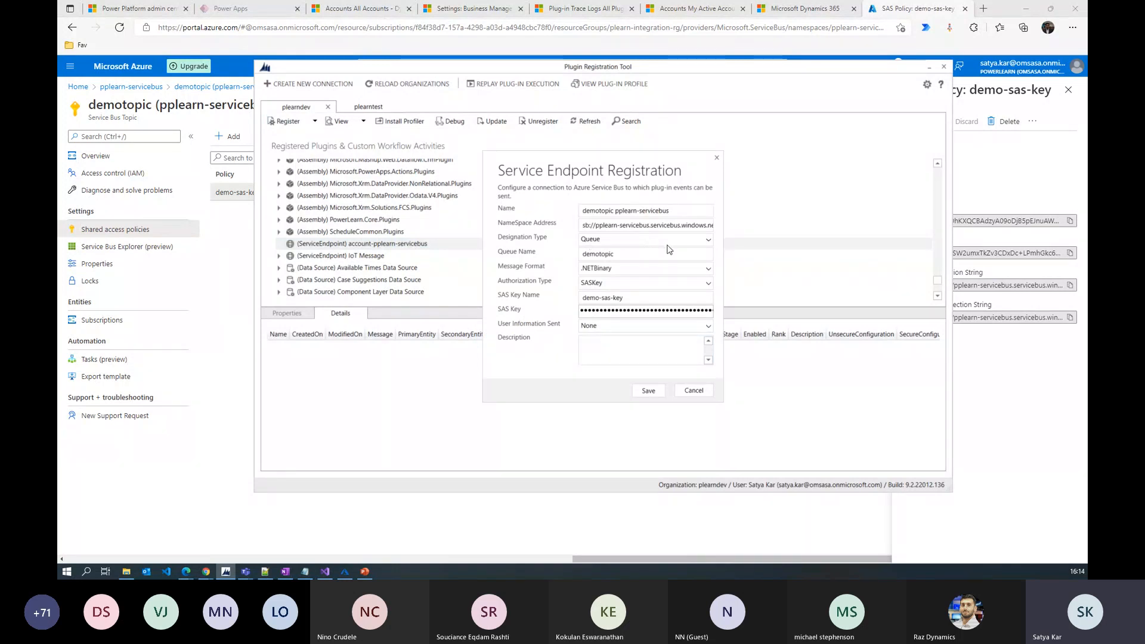
left_click(707, 241)
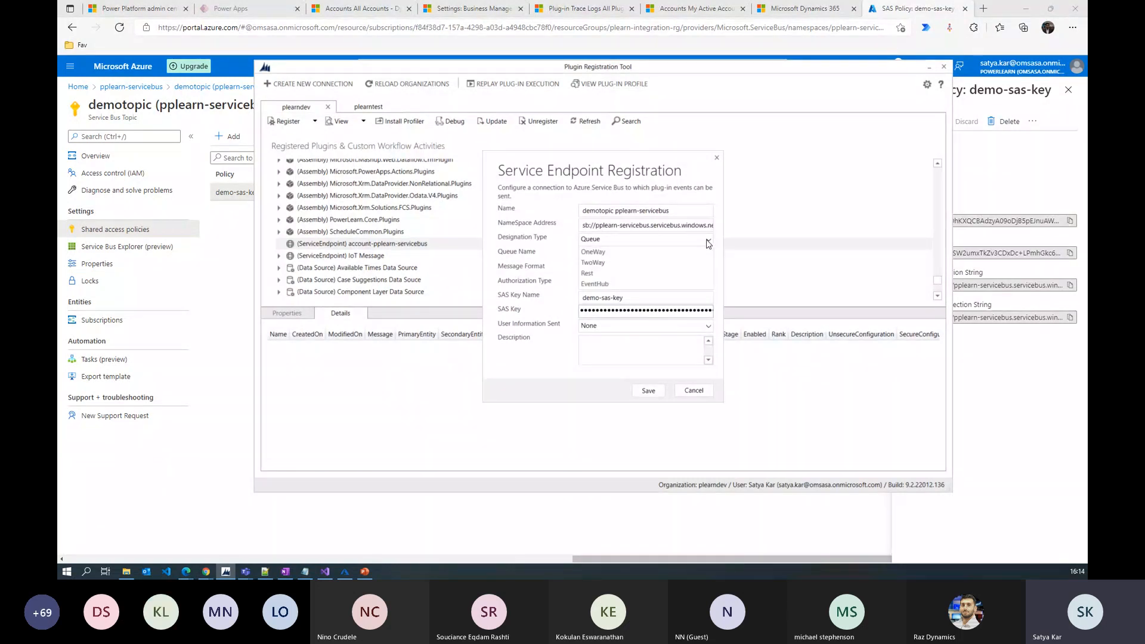
left_click(661, 261)
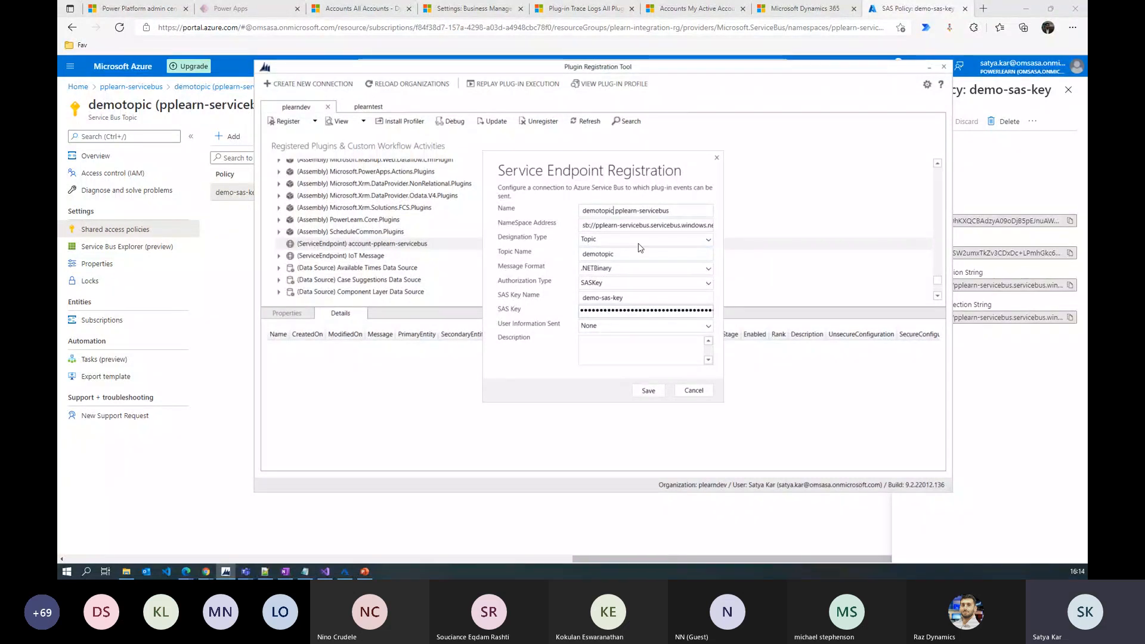
type("-")
left_click(661, 274)
left_click(620, 296)
left_click(649, 392)
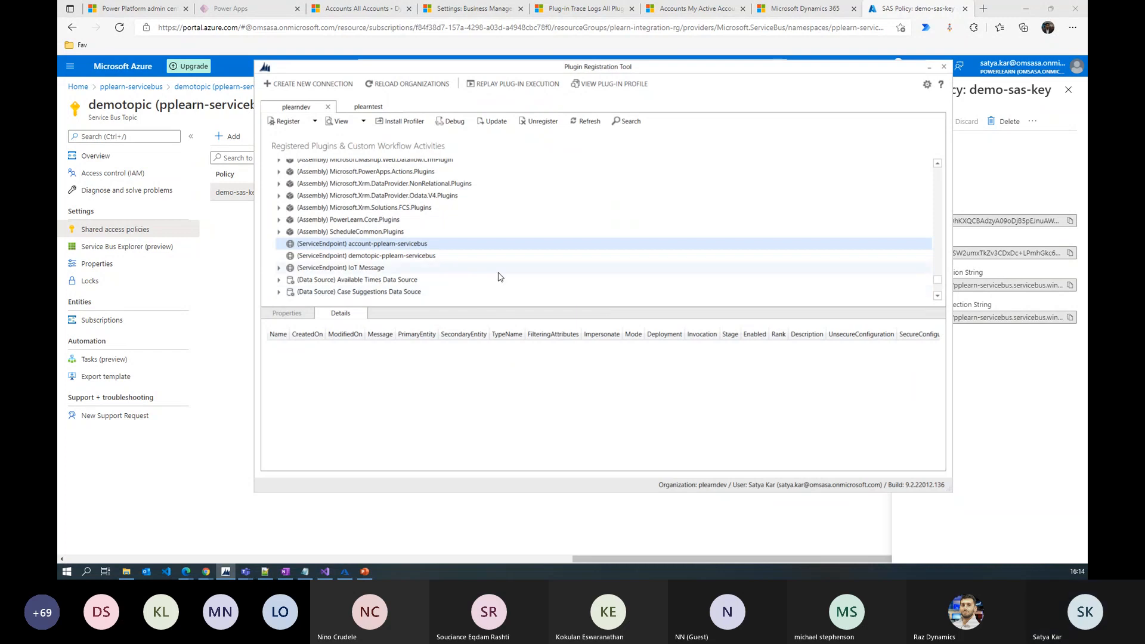
Select the new endpoint, return to the Azure portal and close the demo-sas-key details panel
left_click(399, 257)
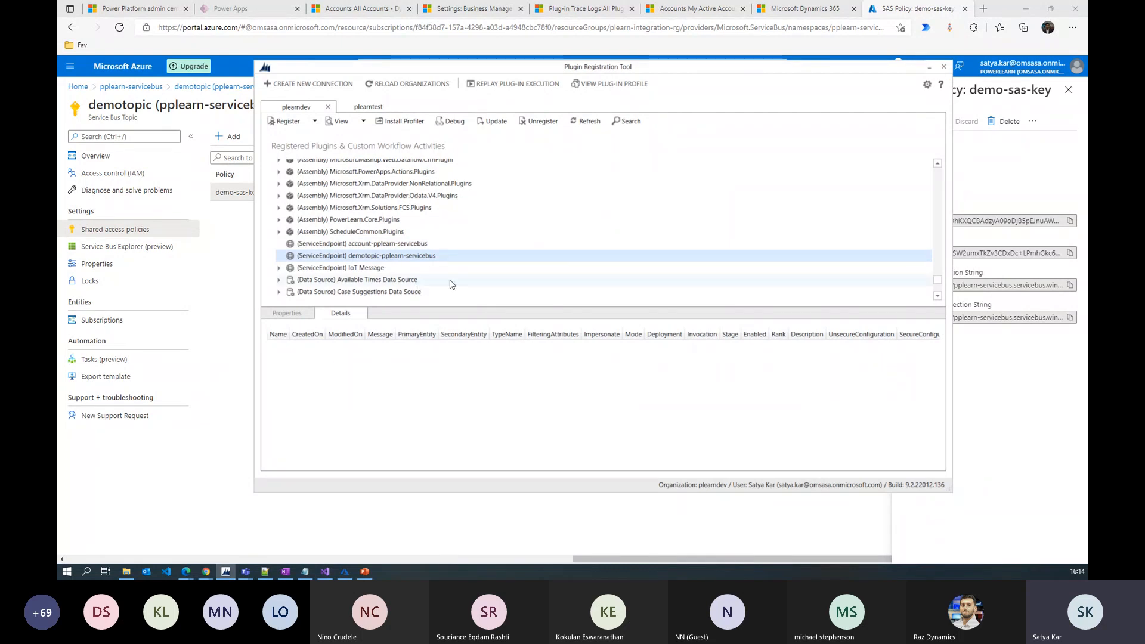
left_click(242, 267)
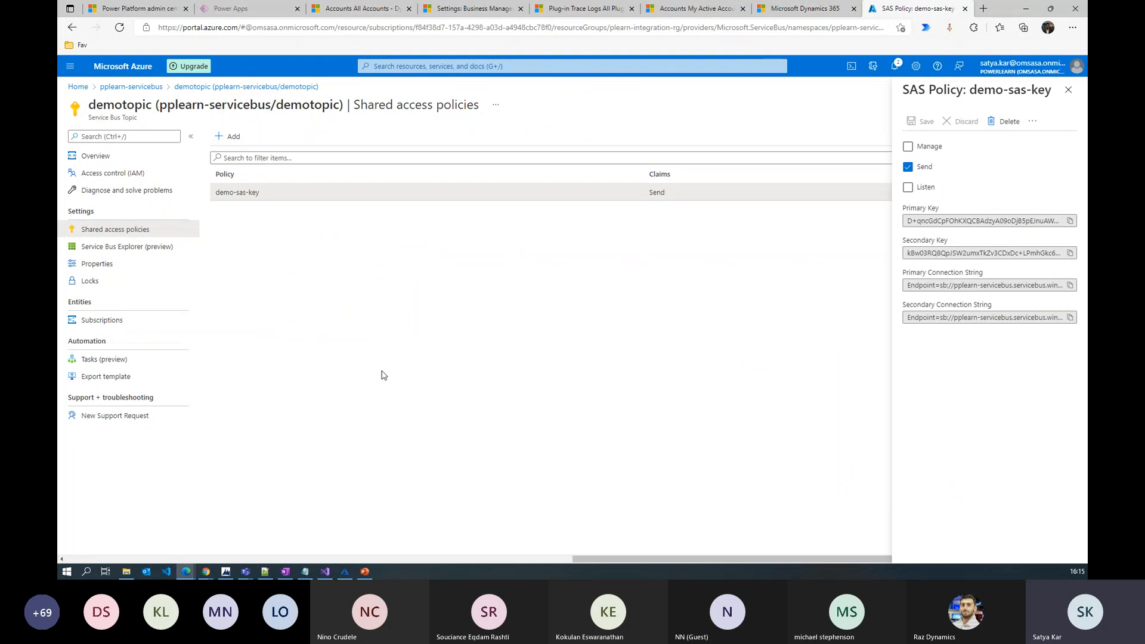
left_click(225, 571)
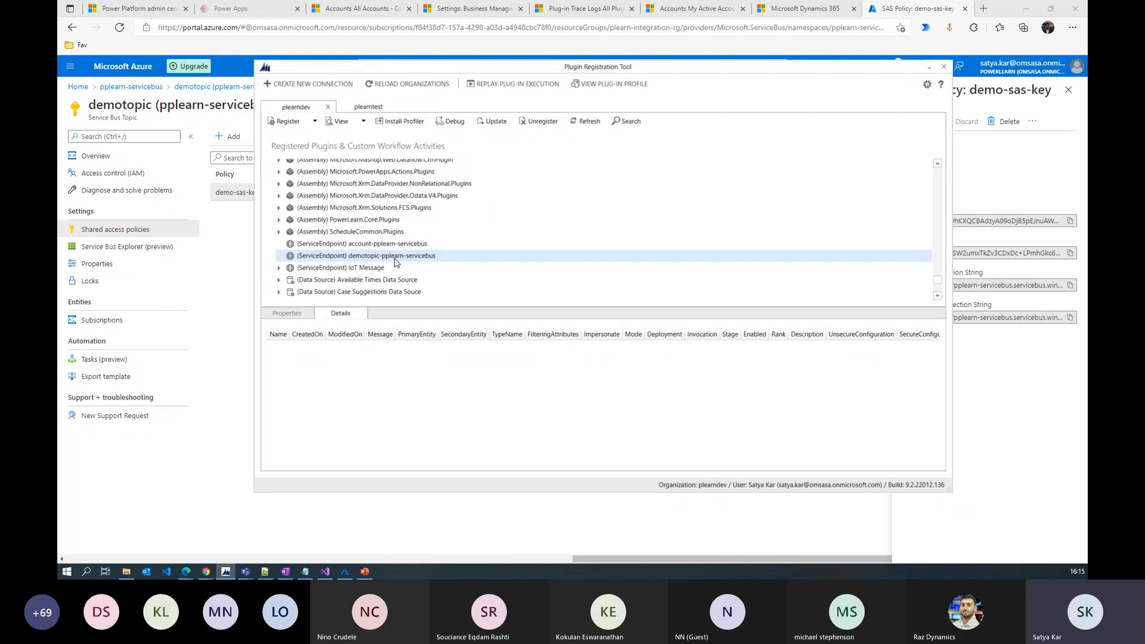
left_click(236, 257)
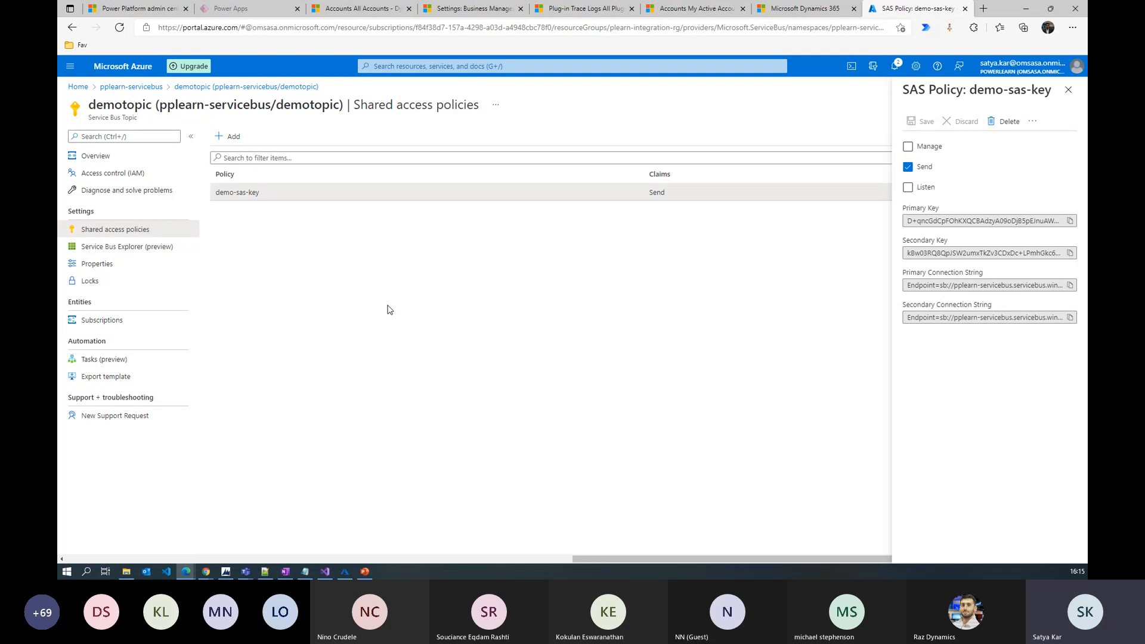
left_click(1068, 90)
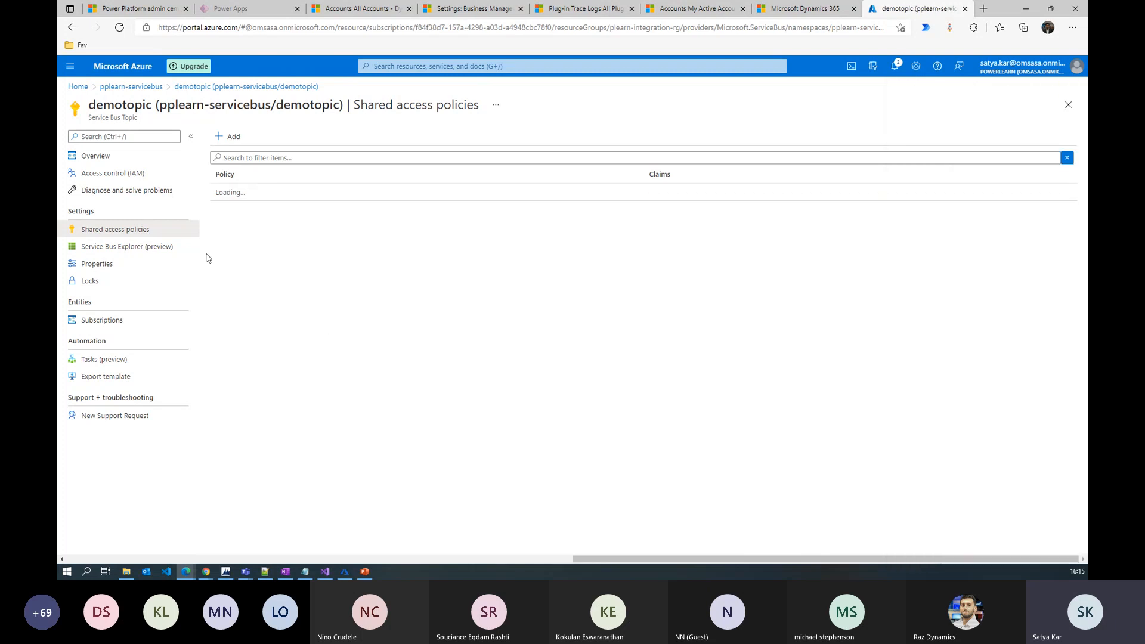
left_click(100, 320)
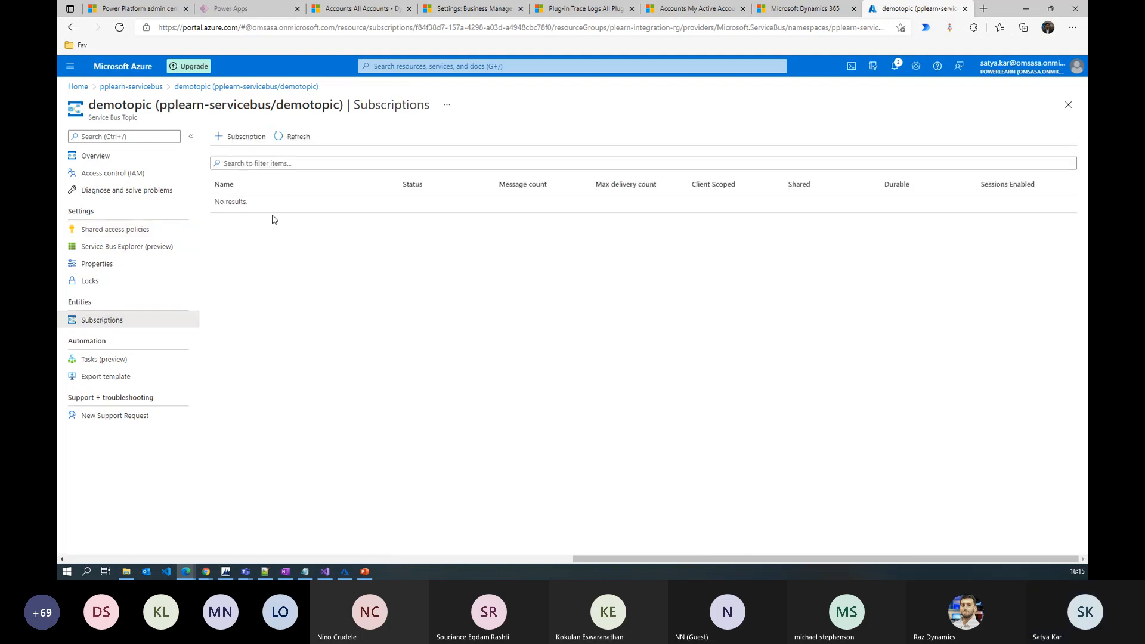
Create a demotopic subscription named createmessages with max delivery count 10
left_click(245, 136)
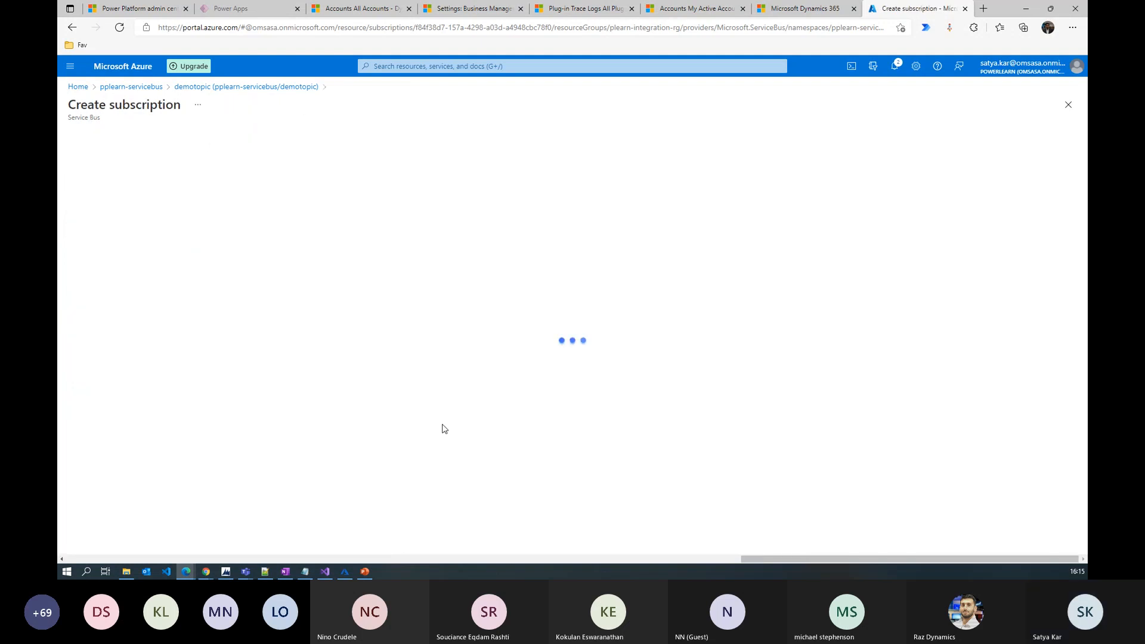
key("alt+Tab")
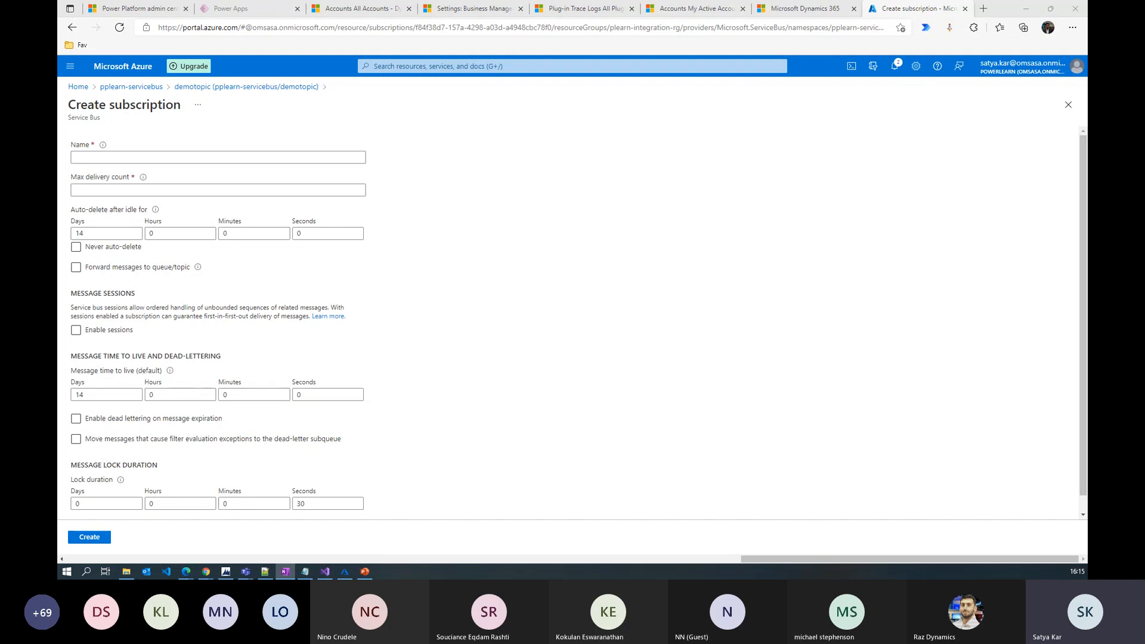
left_click(148, 157)
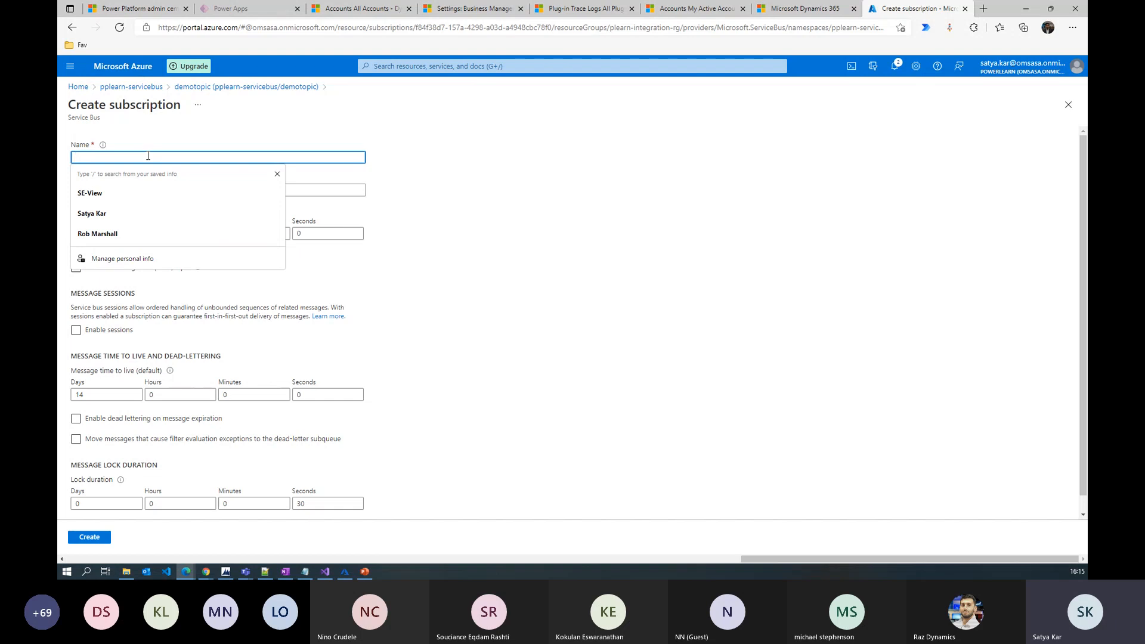
type("createmessages")
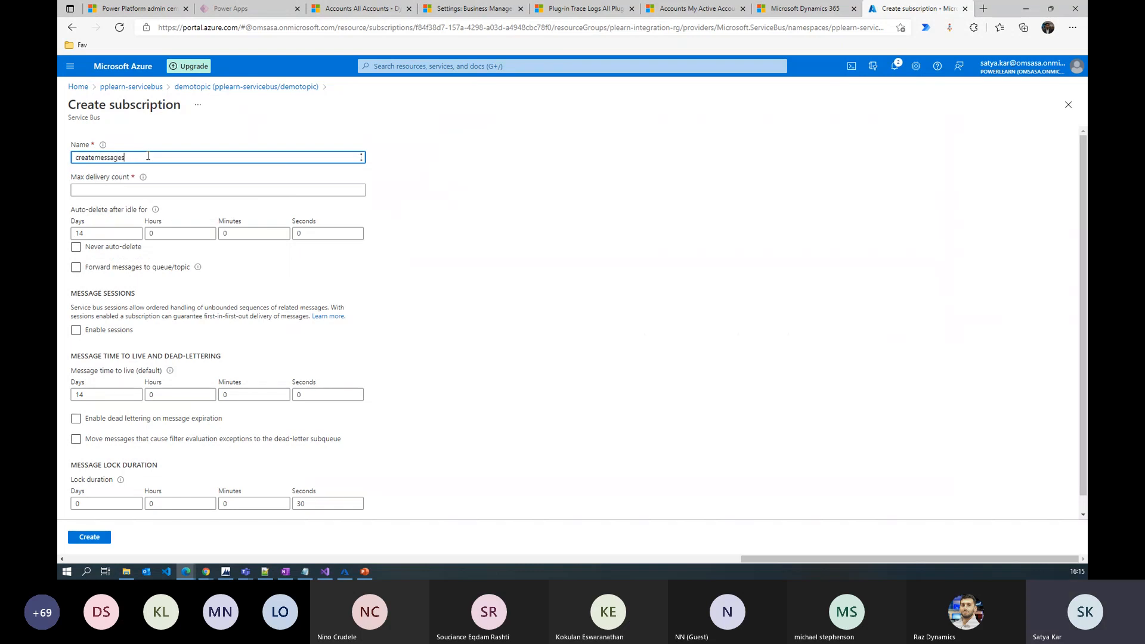
left_click(215, 189)
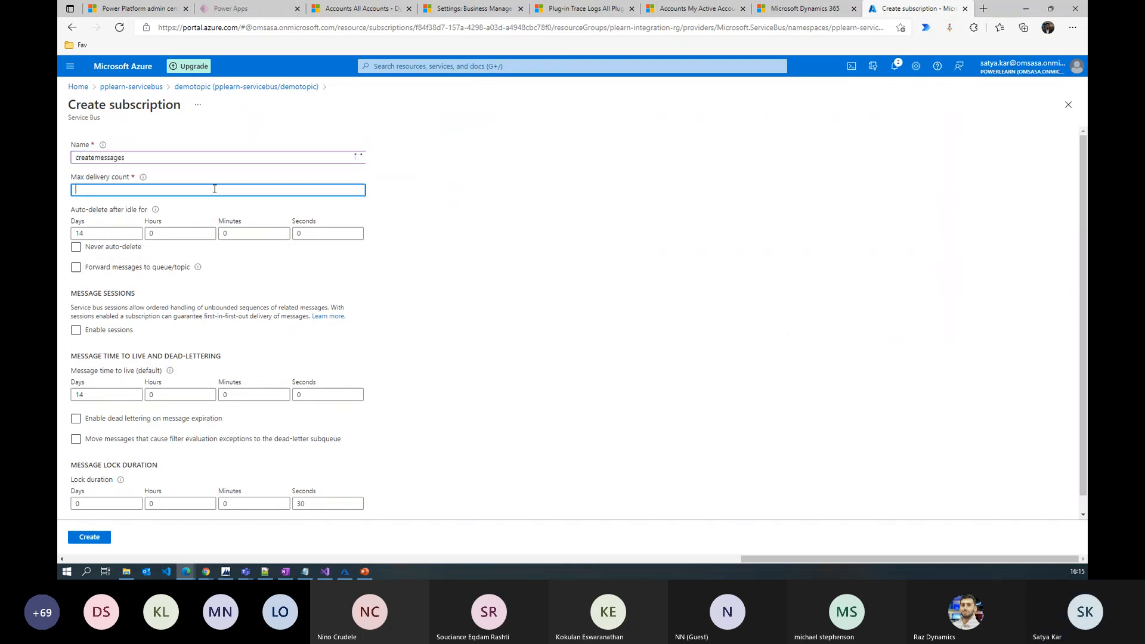
type("10")
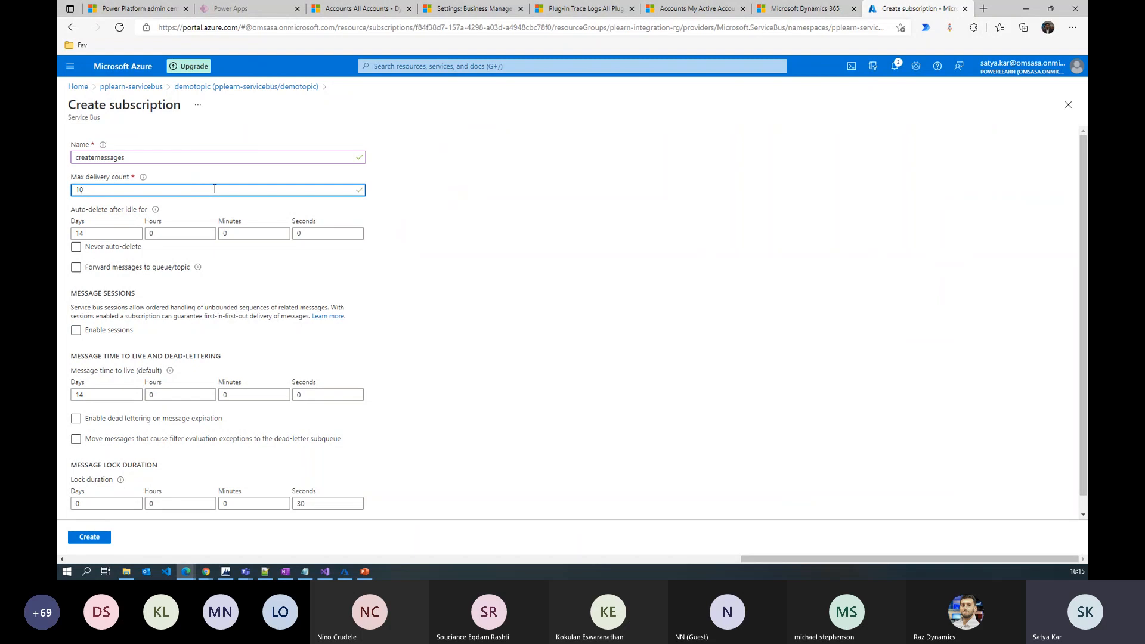
left_click(93, 538)
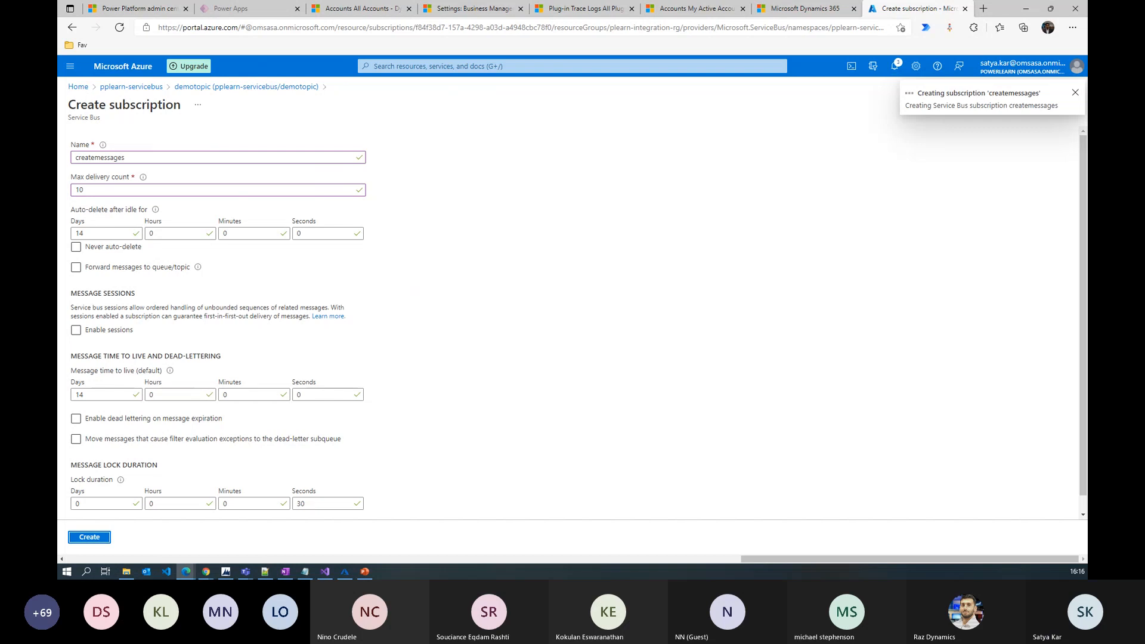
key("alt+Tab")
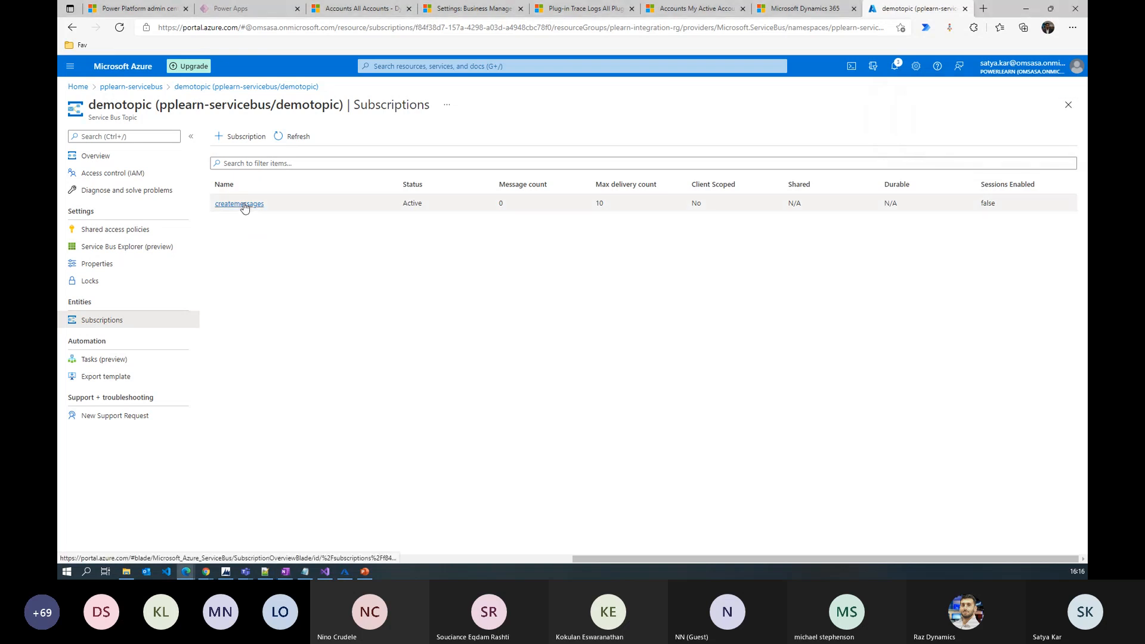
Open the createmessages subscription and inspect its $Default filter expression
left_click(242, 204)
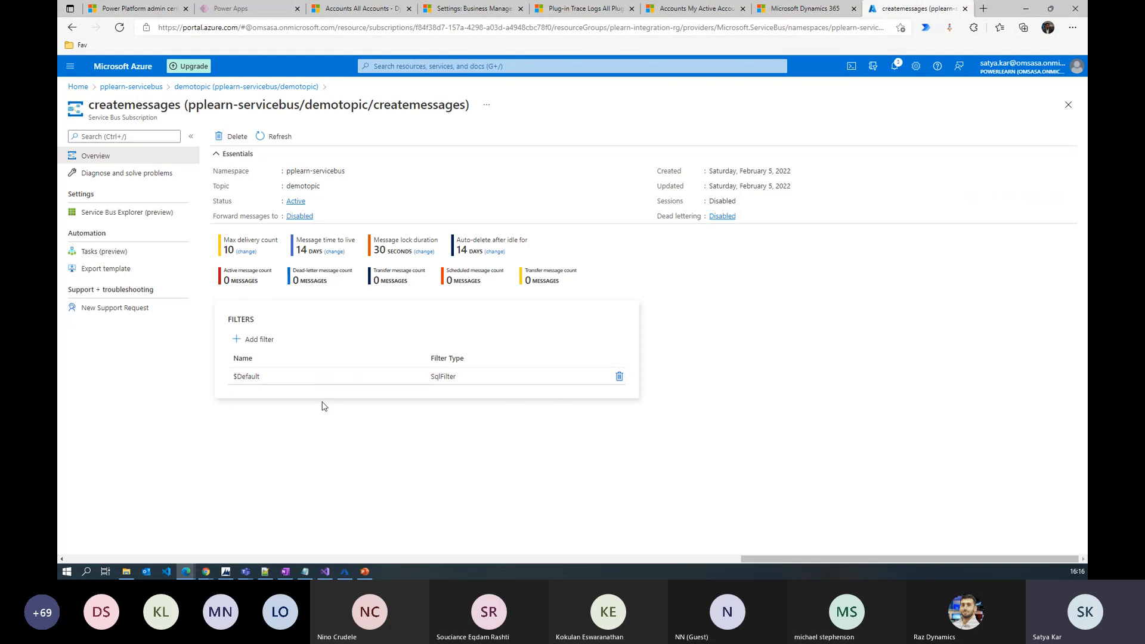
left_click(296, 377)
left_click(721, 365)
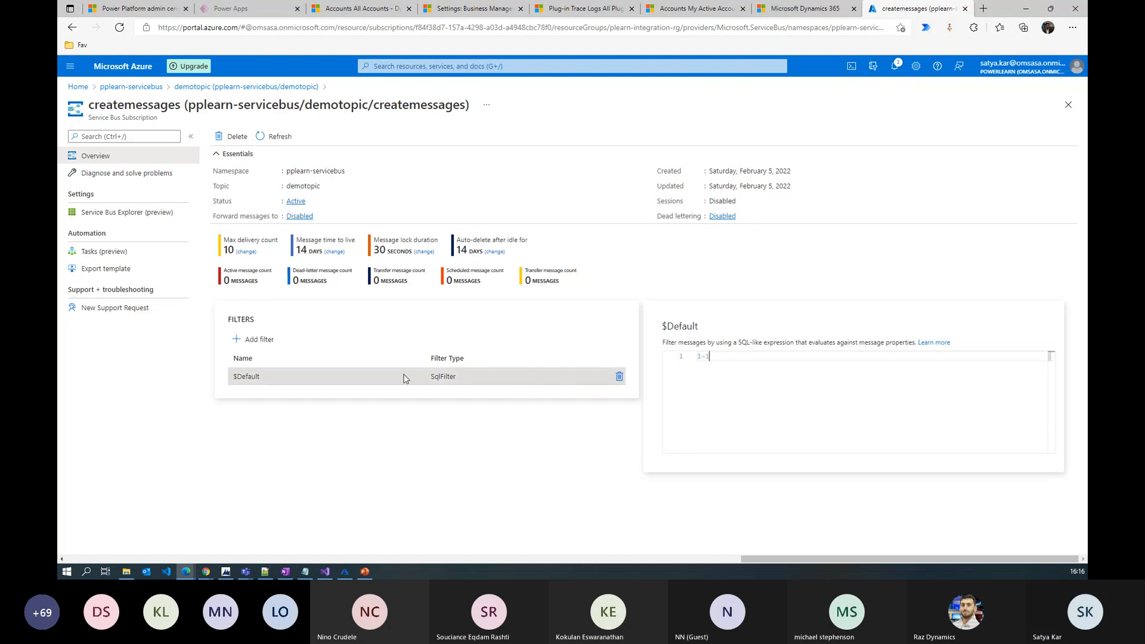
Add and save SQL filter 'create' with EntityLogicalName='contact' AND RequestName='Create'
left_click(260, 340)
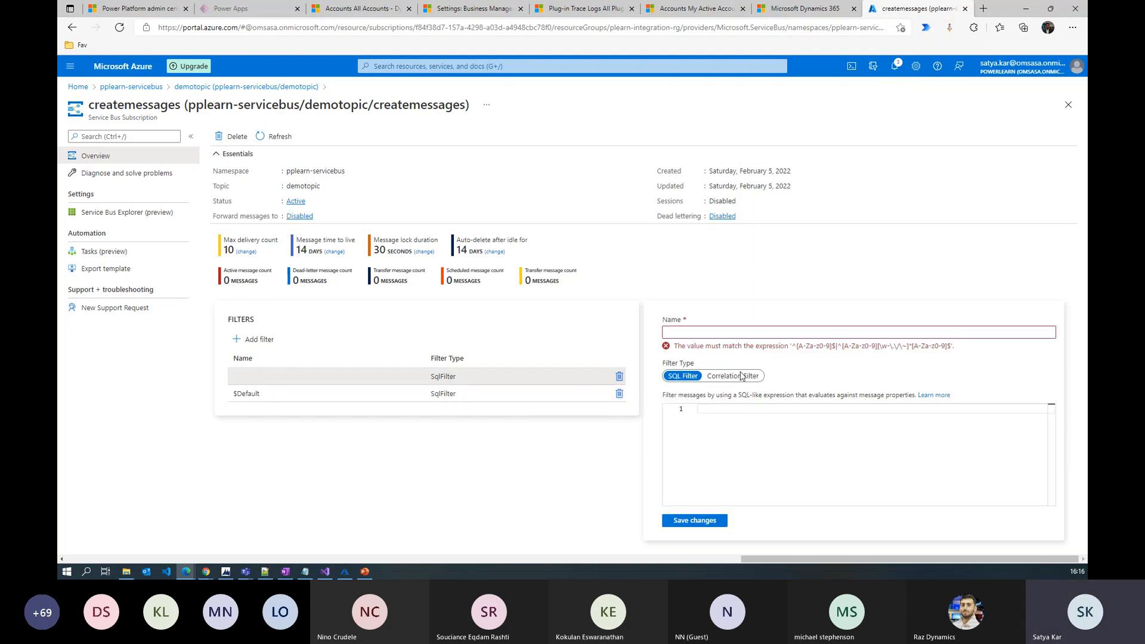
left_click(681, 333)
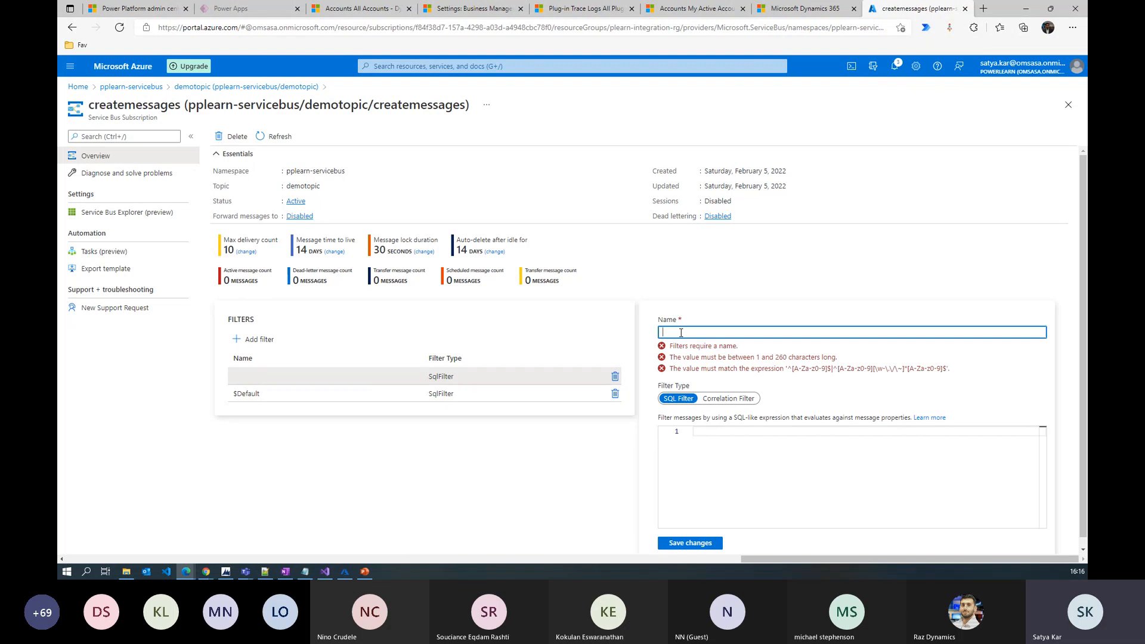
type("create")
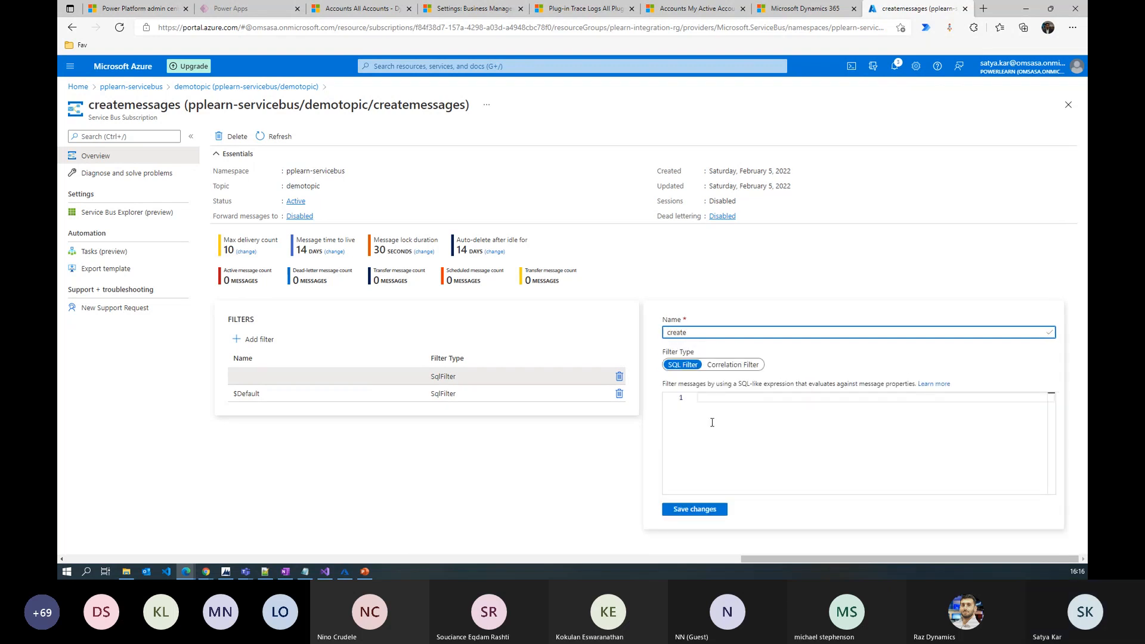
left_click(717, 403)
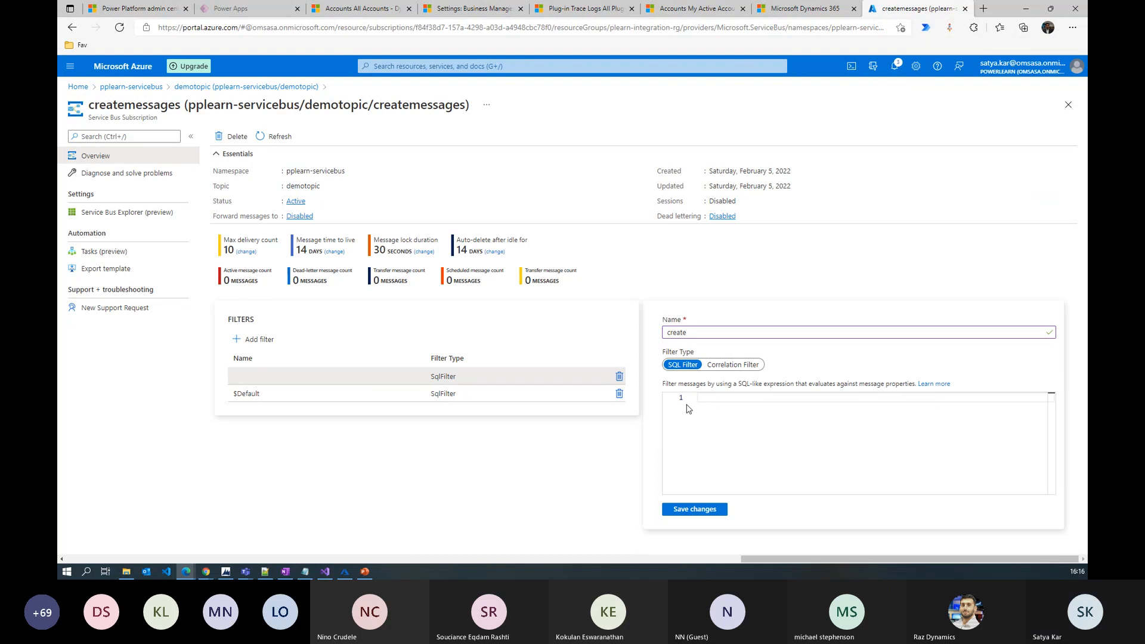
left_click(705, 332)
left_click(713, 401)
type("\"http://schemas.microsoft.com/xrm/2011/Claims/EntityLogicalName\" = 'contact' AND \"http://schemas.microsoft.com/xrm/2011/Claims/RequestName\" = 'Create'")
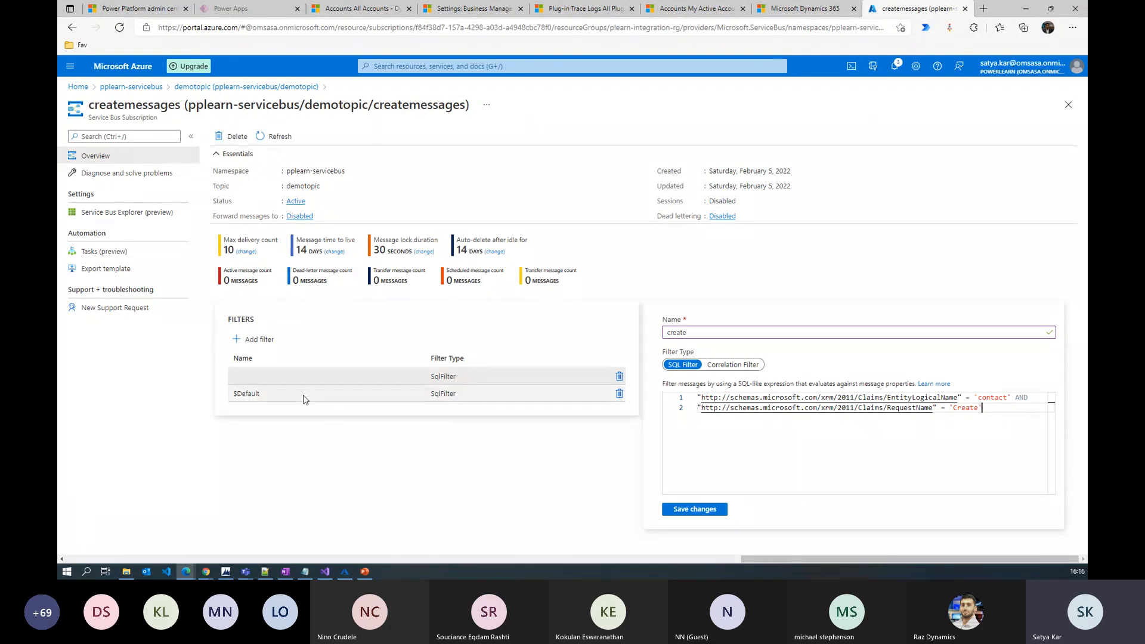
left_click(701, 510)
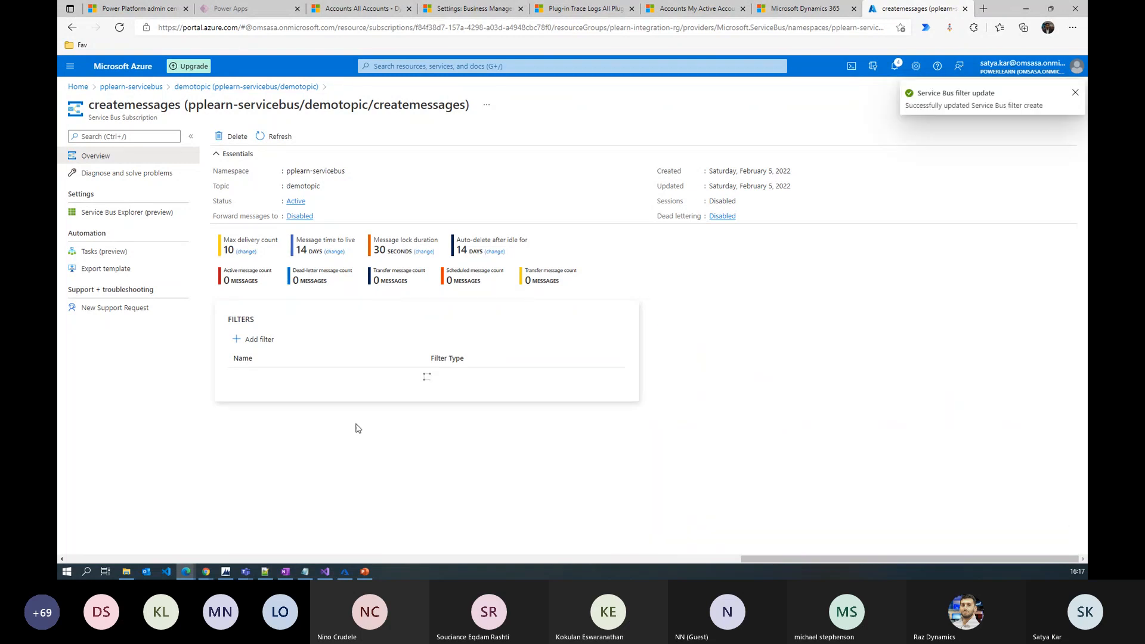
Verify the saved create filter's expression and go back to demotopic
left_click(265, 376)
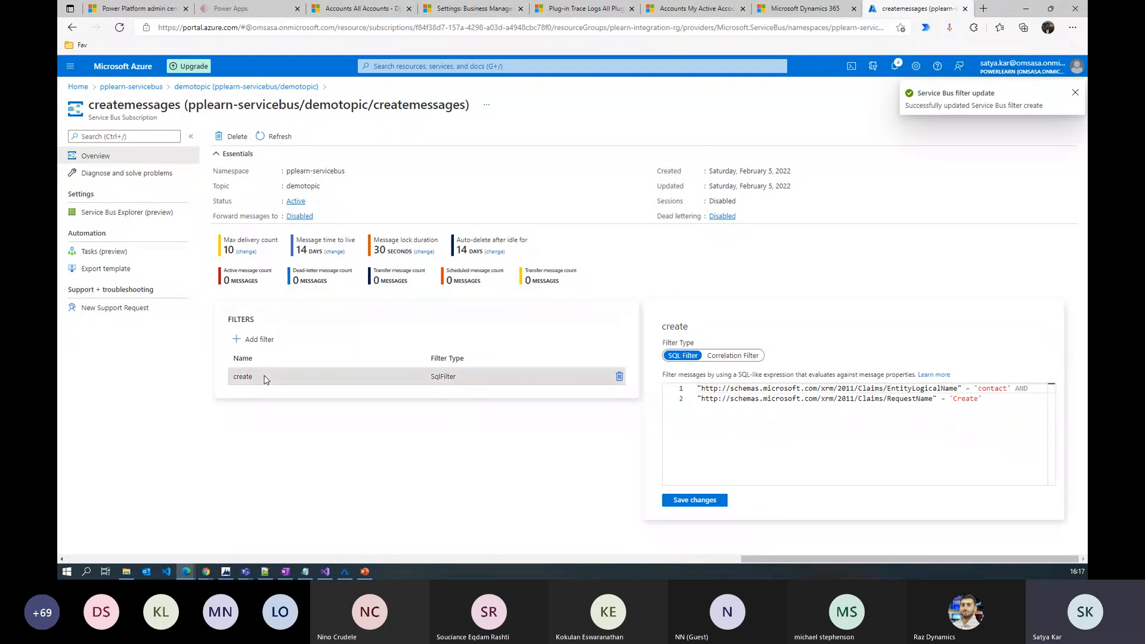
left_click(1076, 94)
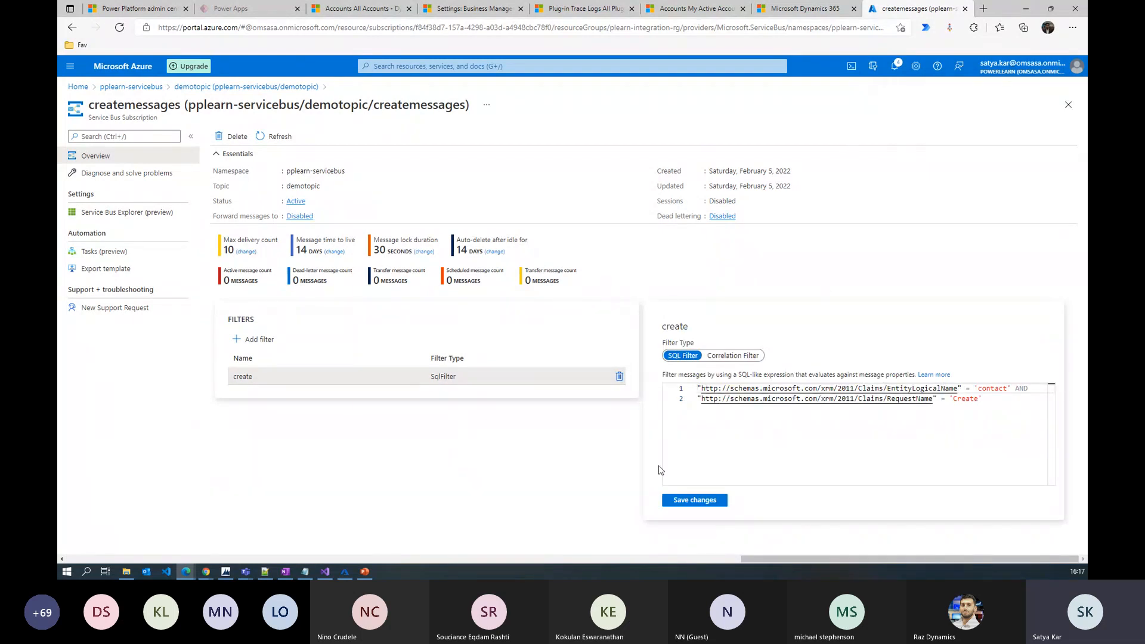
left_click(212, 87)
Create subscription updatemessages with max delivery count 10 and open its details
left_click(242, 137)
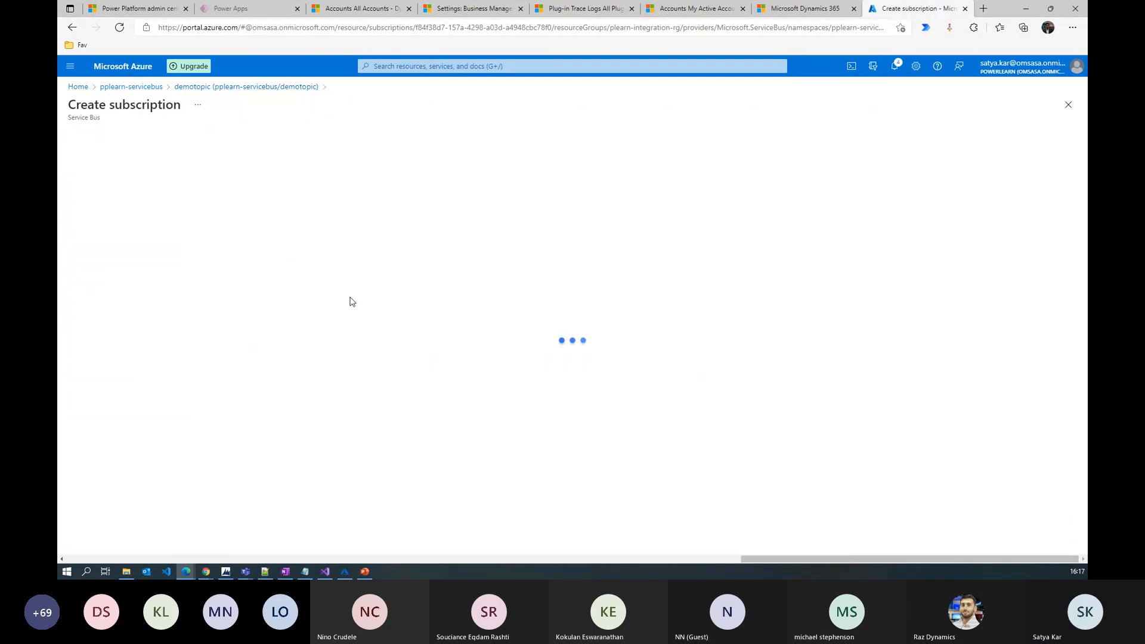
left_click(120, 155)
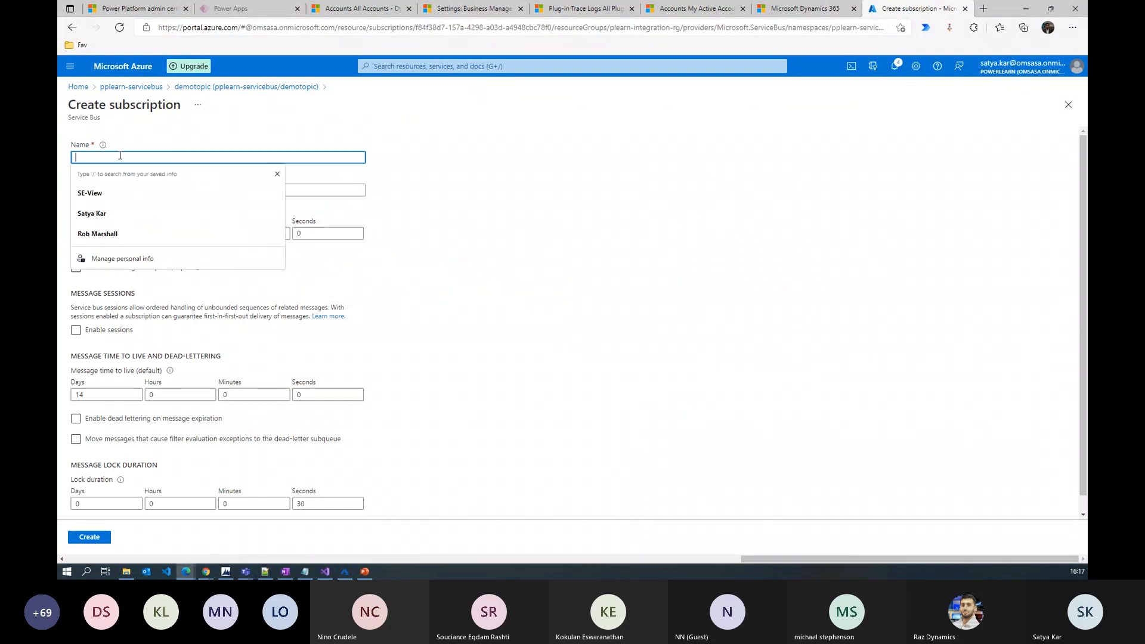
type("update")
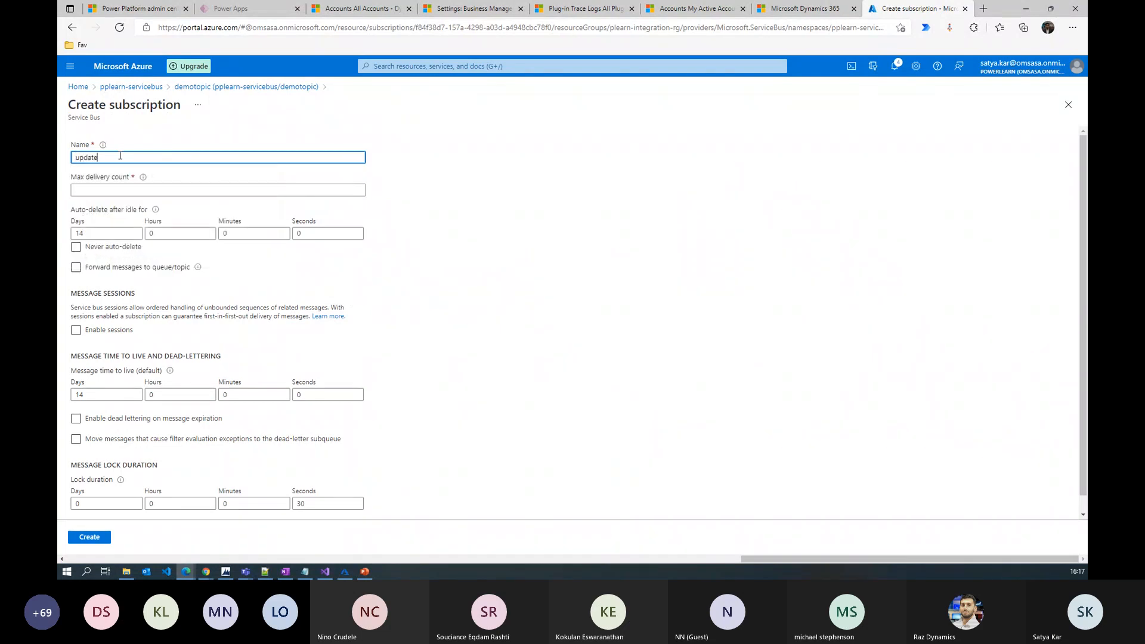
type("messages")
left_click(99, 189)
type("10")
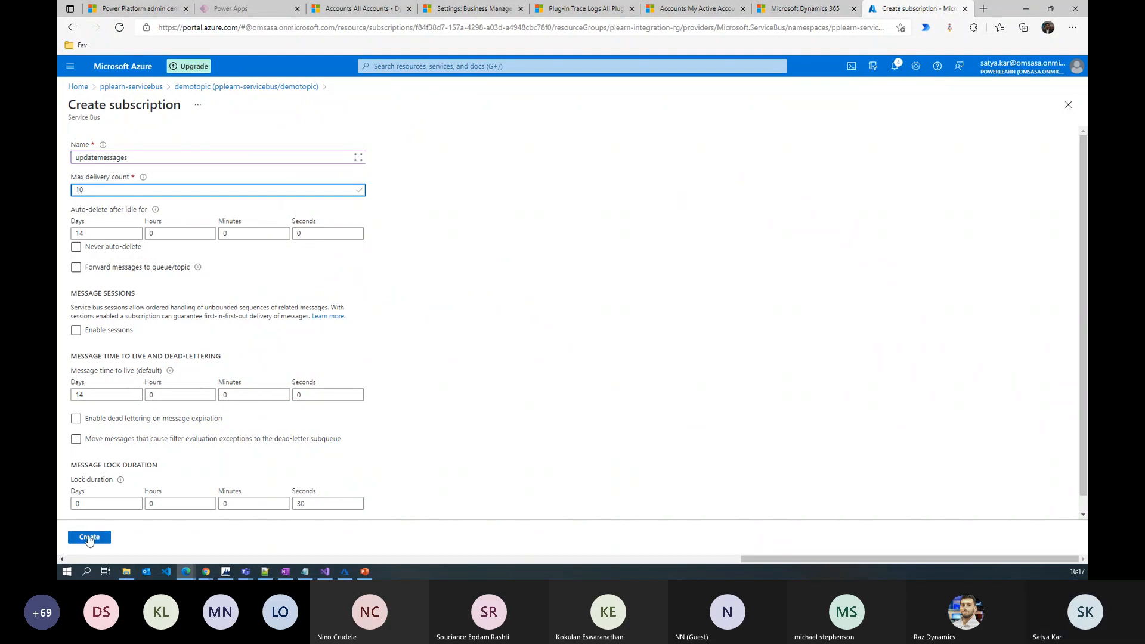
left_click(89, 538)
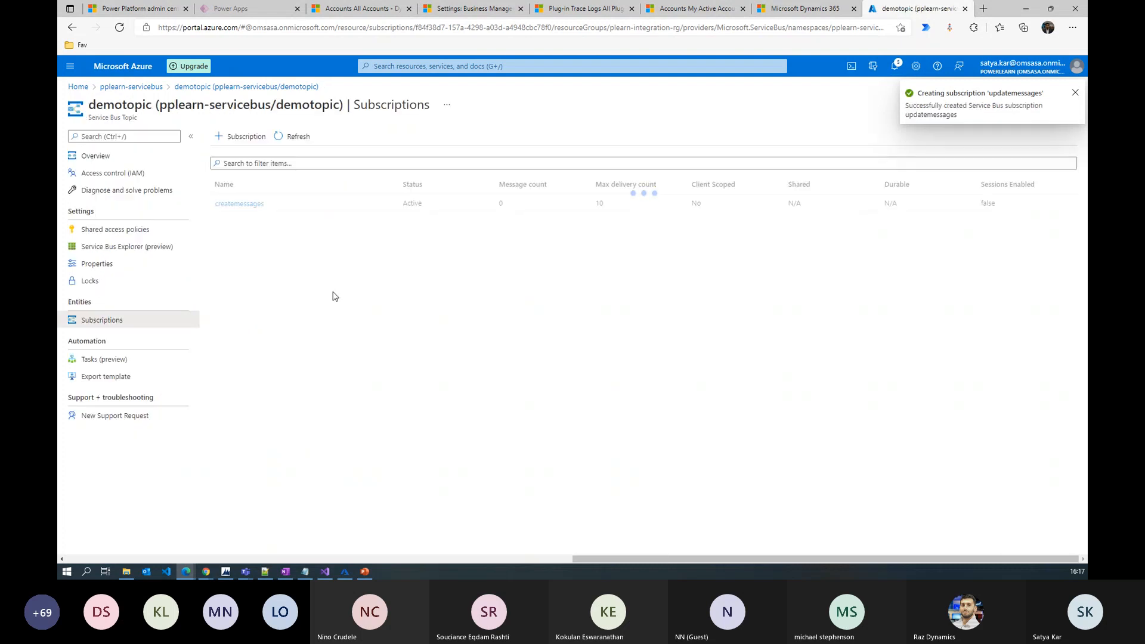
left_click(241, 221)
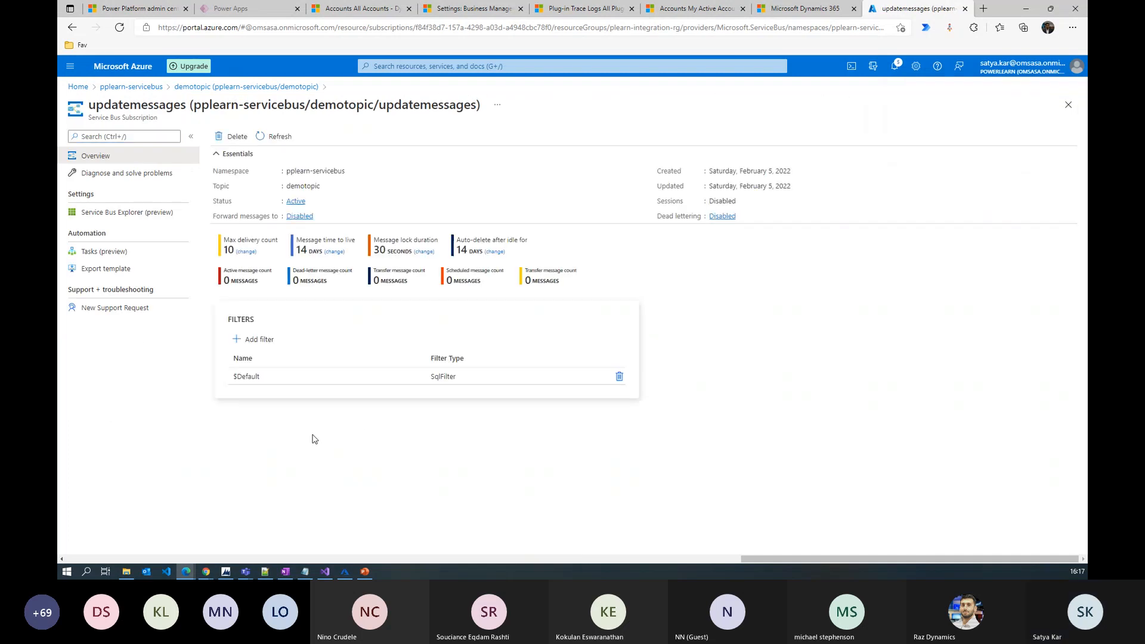
Add and save SQL filter 'update', pasting the Create expression and changing its request name to Update
left_click(260, 339)
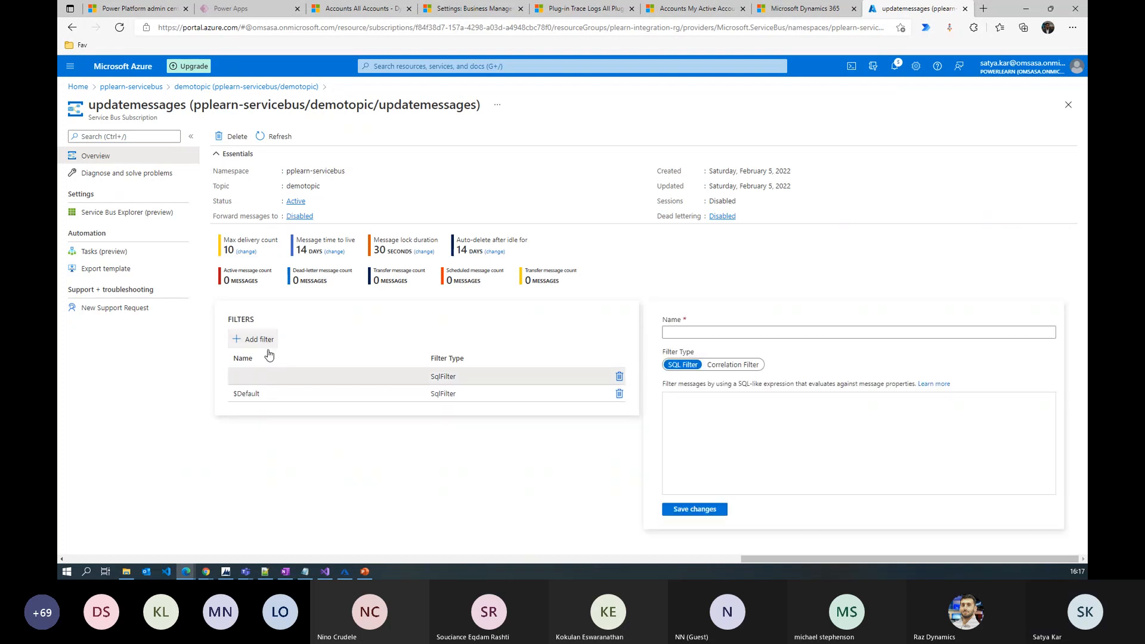
left_click(691, 329)
type("update")
left_click(720, 395)
type("\"http://schemas.microsoft.com/xrm/2011/Claims/EntityLogicalName\" = 'contact' AND \"http://schemas.microsoft.com/xrm/2011/Claims/RequestName\" = 'Create'")
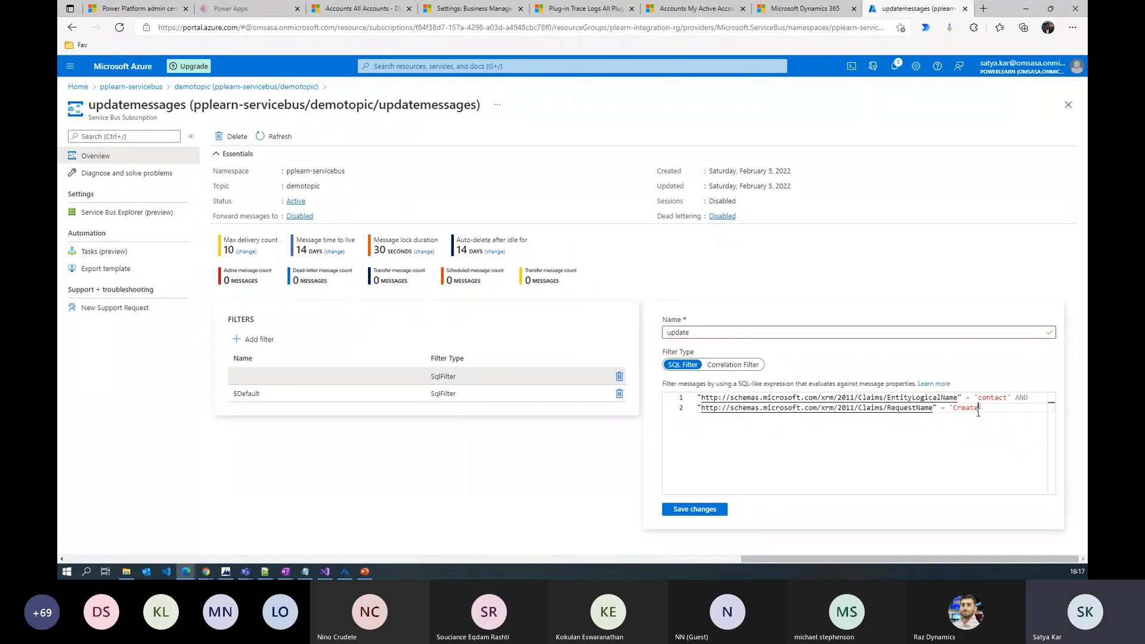
key("BackSpace")
key("BackSpace")
key("BackSpace")
key("BackSpace")
key("BackSpace")
key("BackSpace")
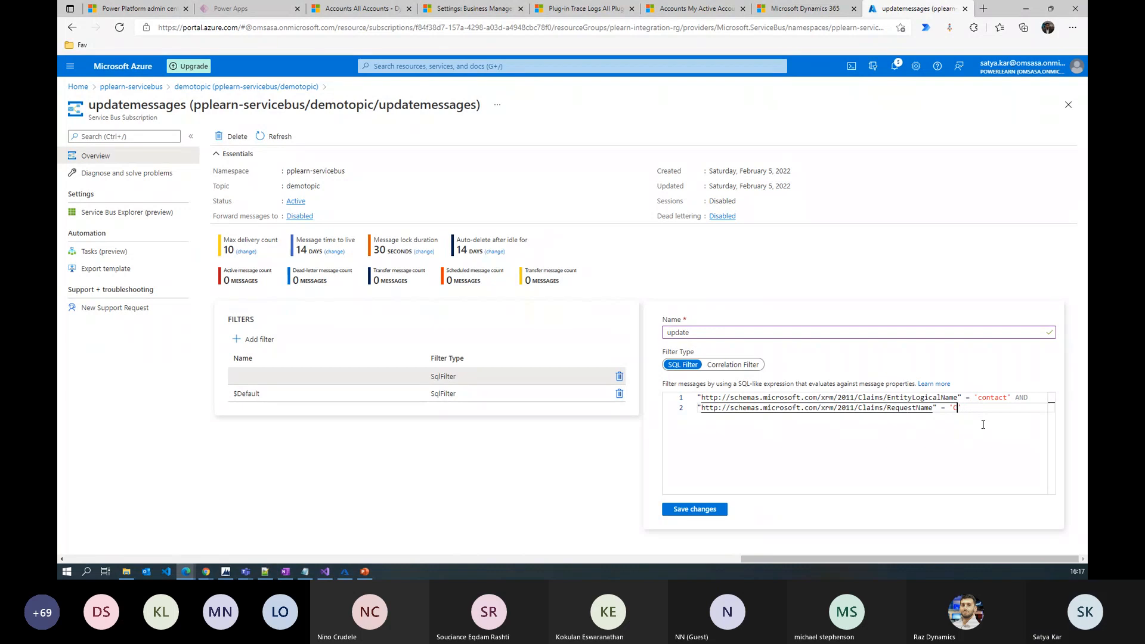
type("Update")
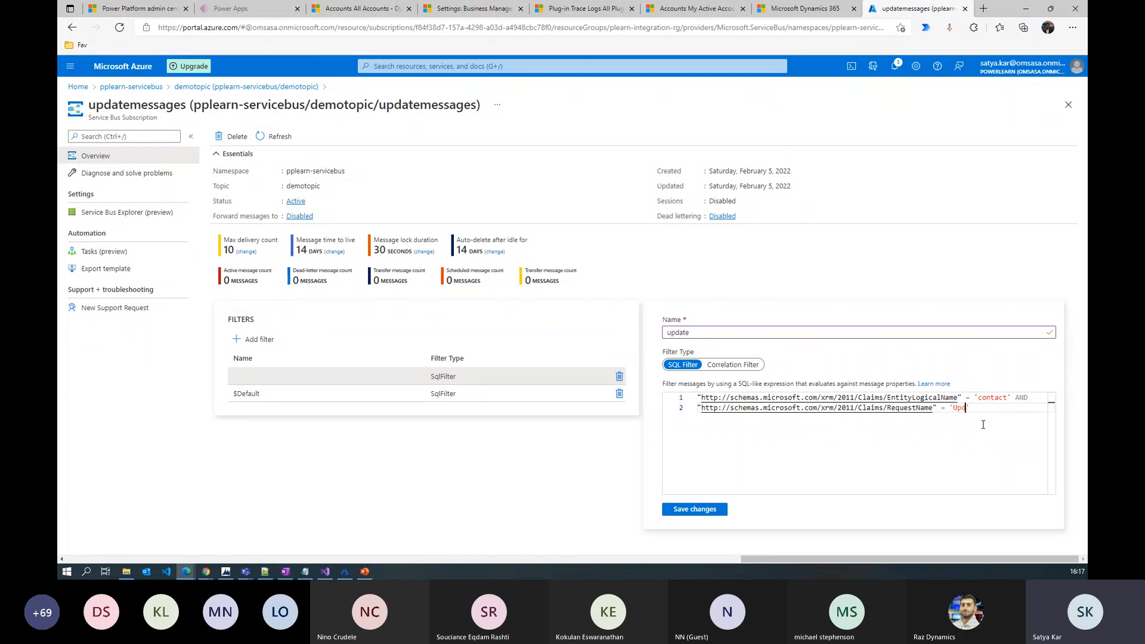
left_click(693, 513)
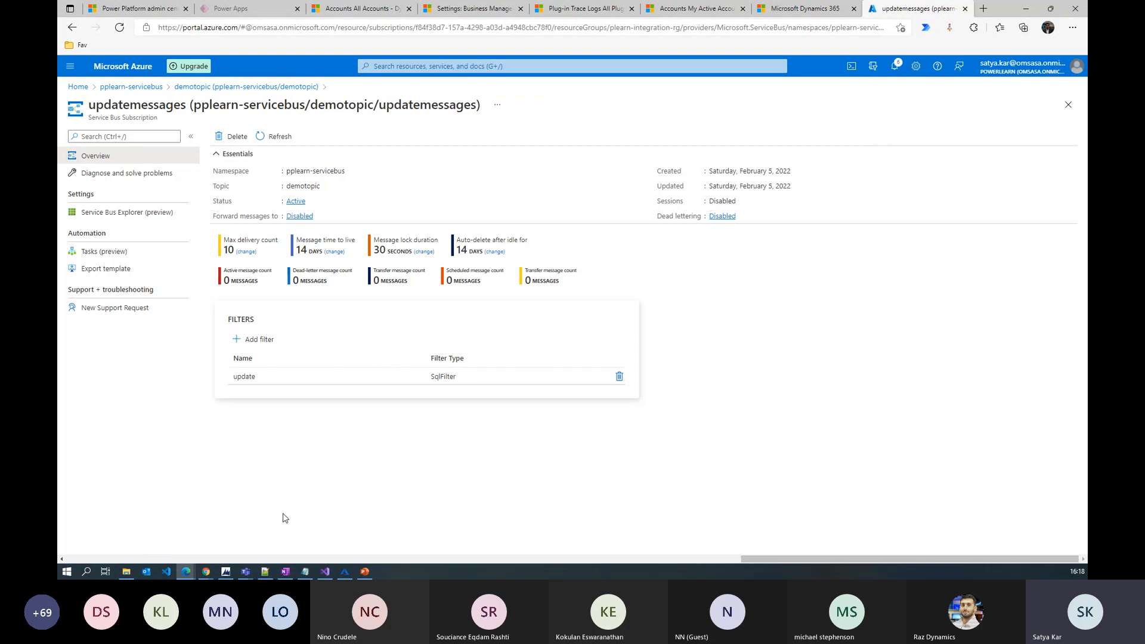
Start a new step on the demotopic endpoint with message Create and primary entity contact
left_click(226, 572)
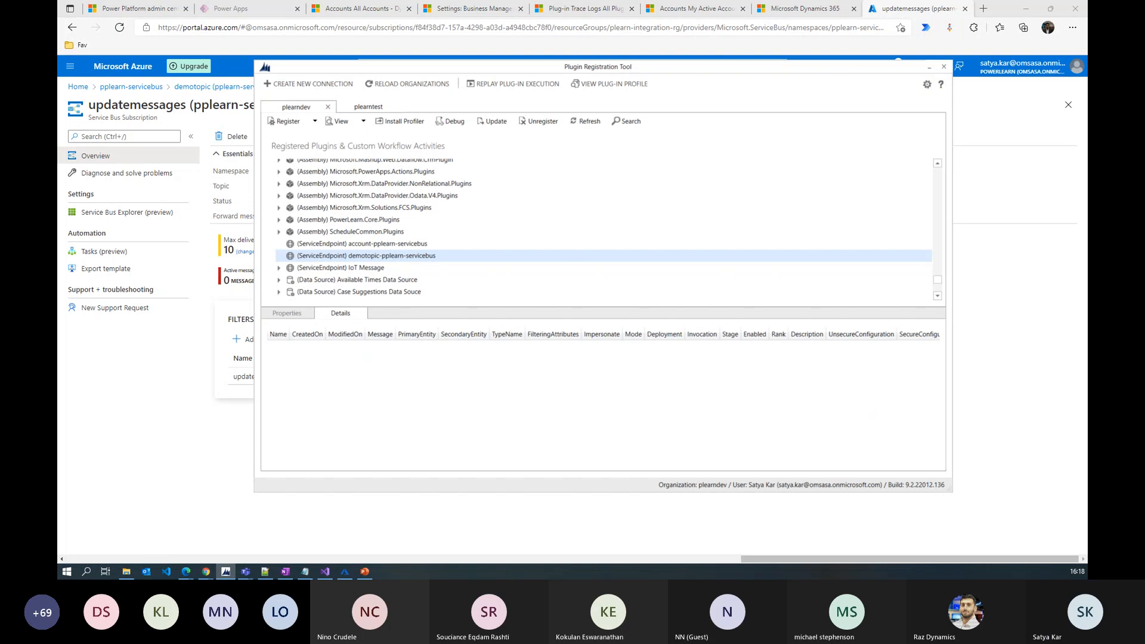
right_click(374, 255)
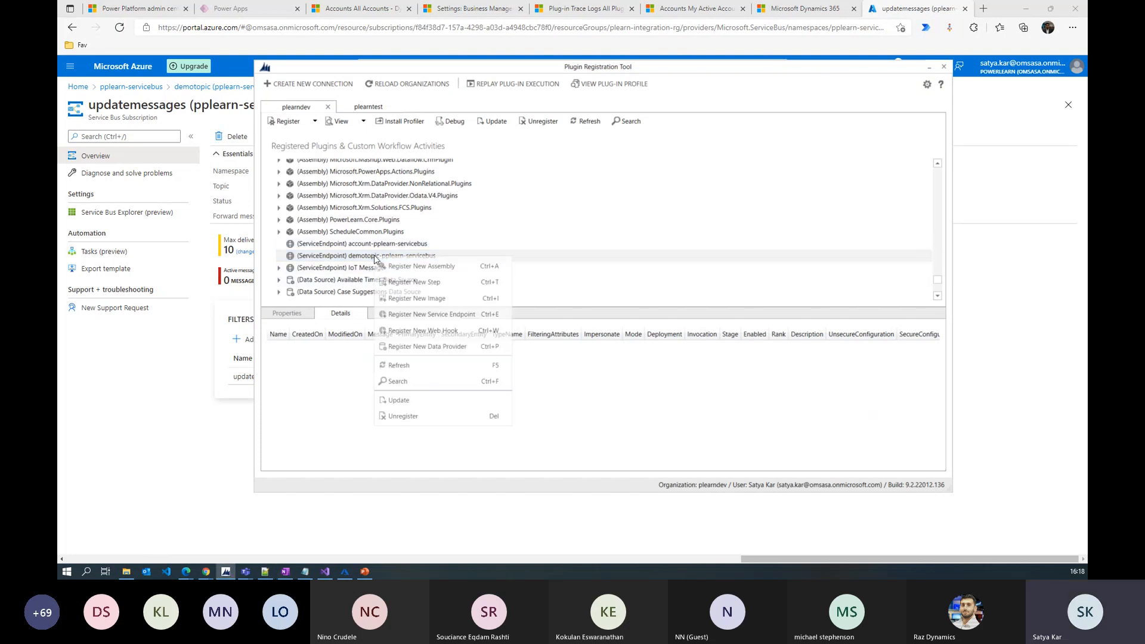
left_click(427, 284)
left_click(445, 180)
type("Create")
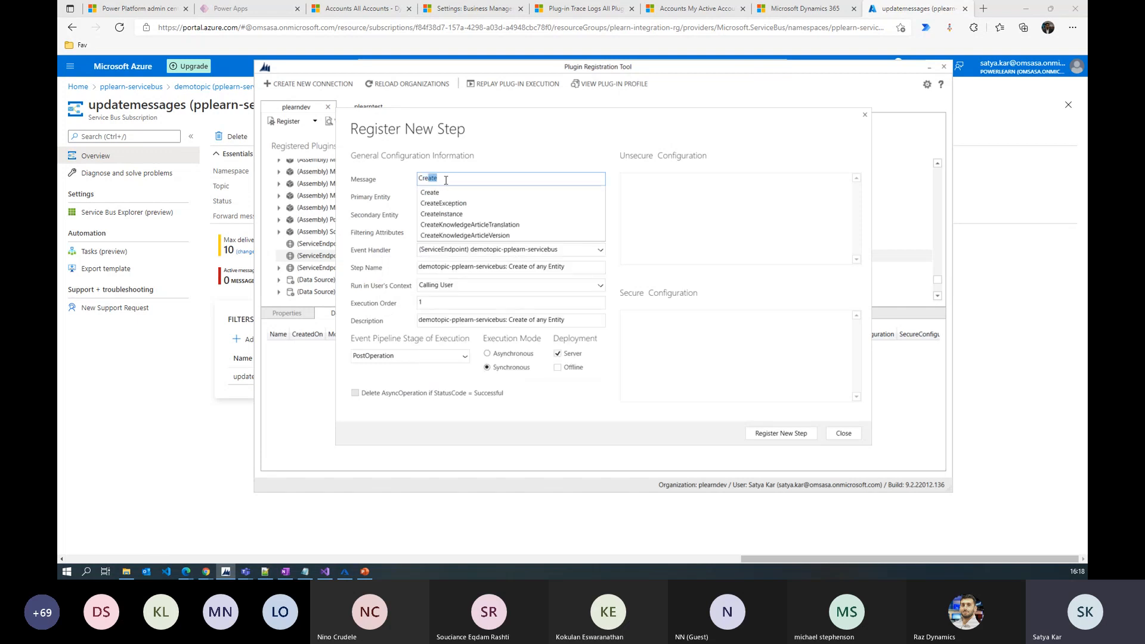
left_click(453, 197)
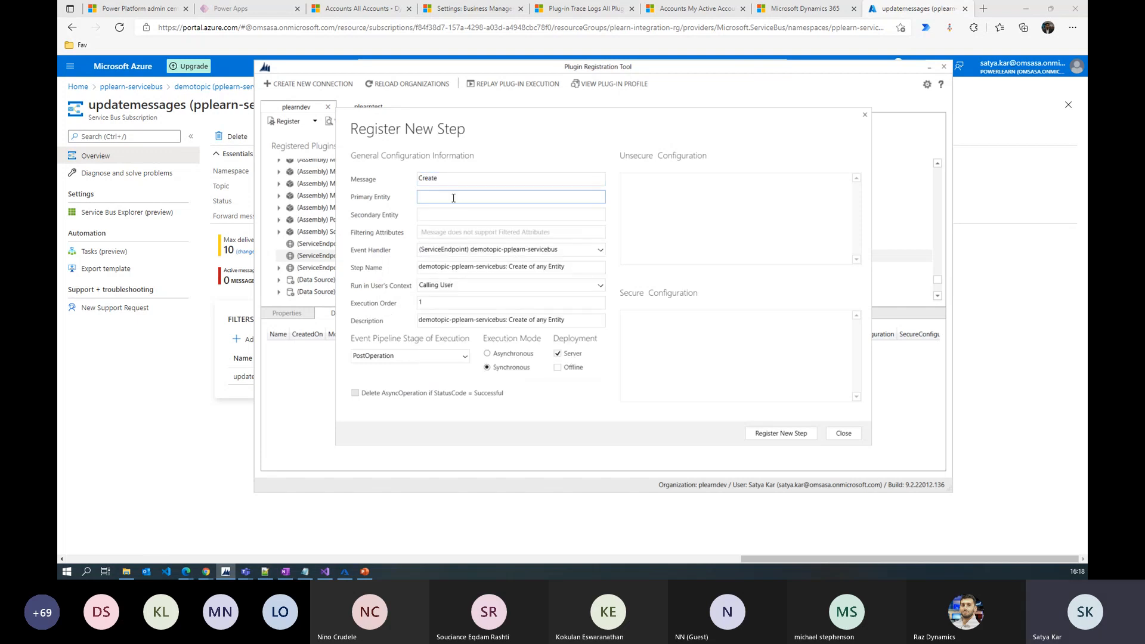
type("con")
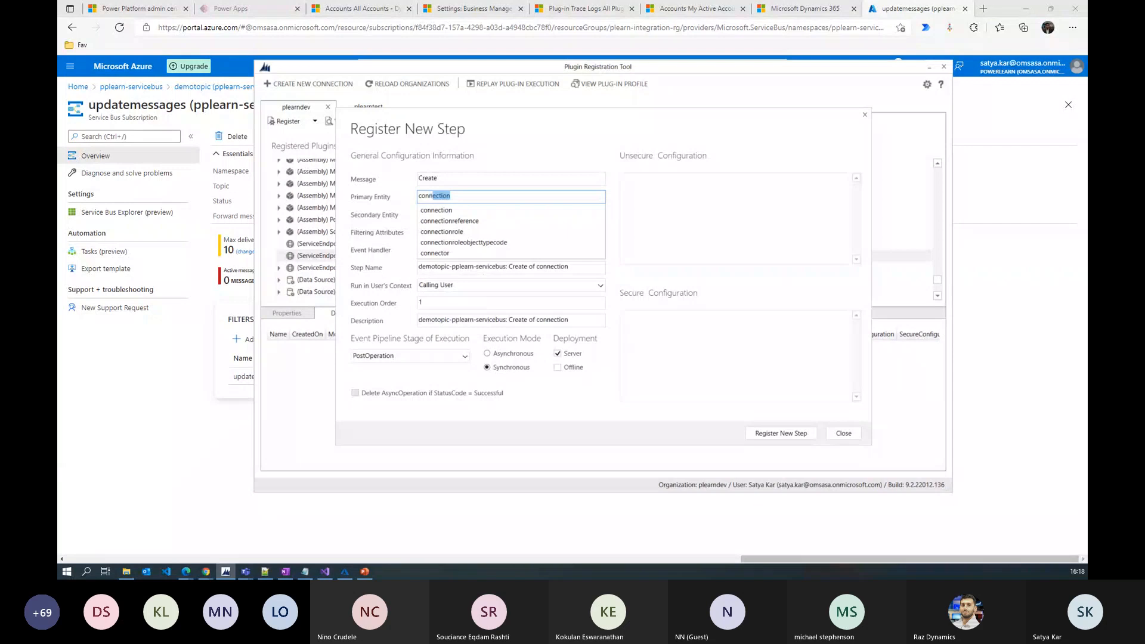
type("t")
key("BackSpace")
key("BackSpace")
left_click(511, 263)
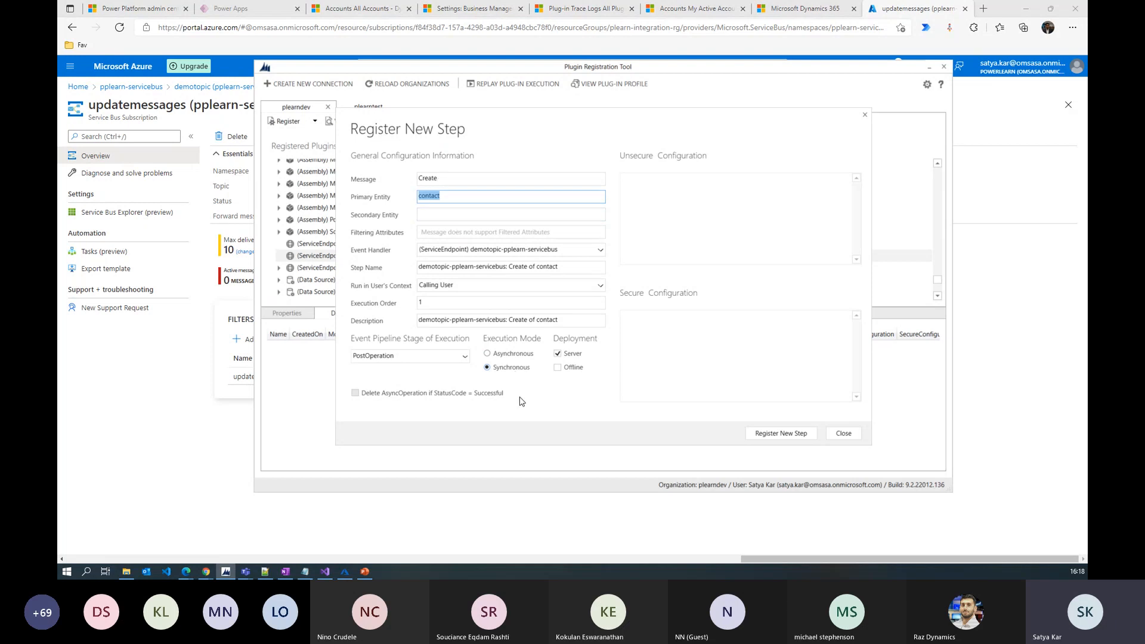
Register the Create of contact step in Asynchronous mode, then begin another step on demotopic
left_click(781, 434)
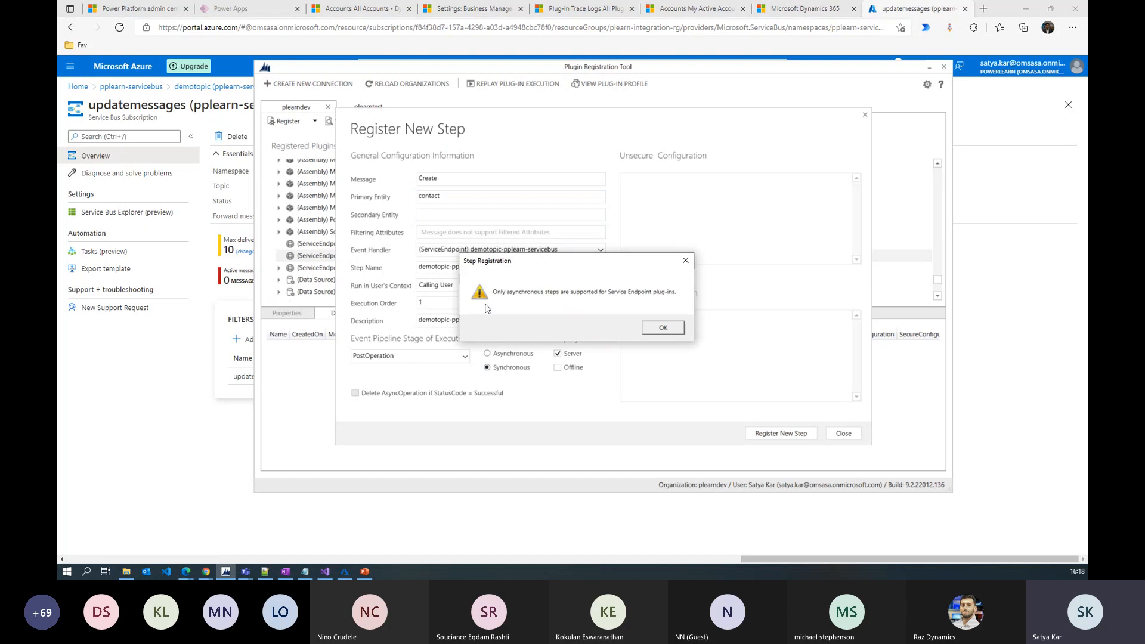
left_click(658, 331)
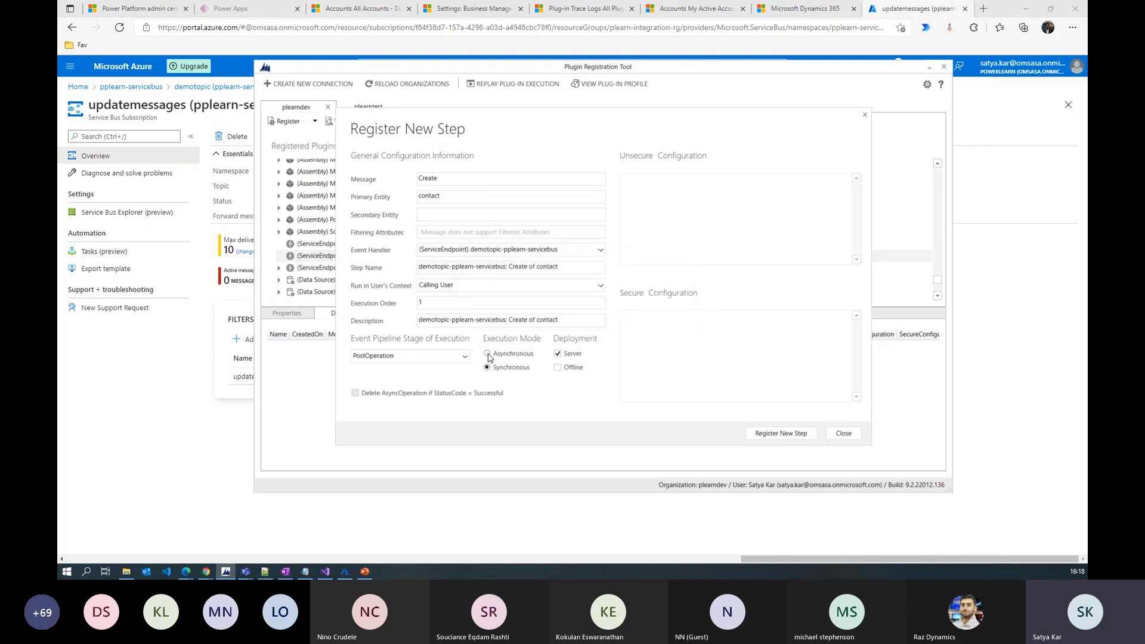
left_click(487, 354)
left_click(785, 434)
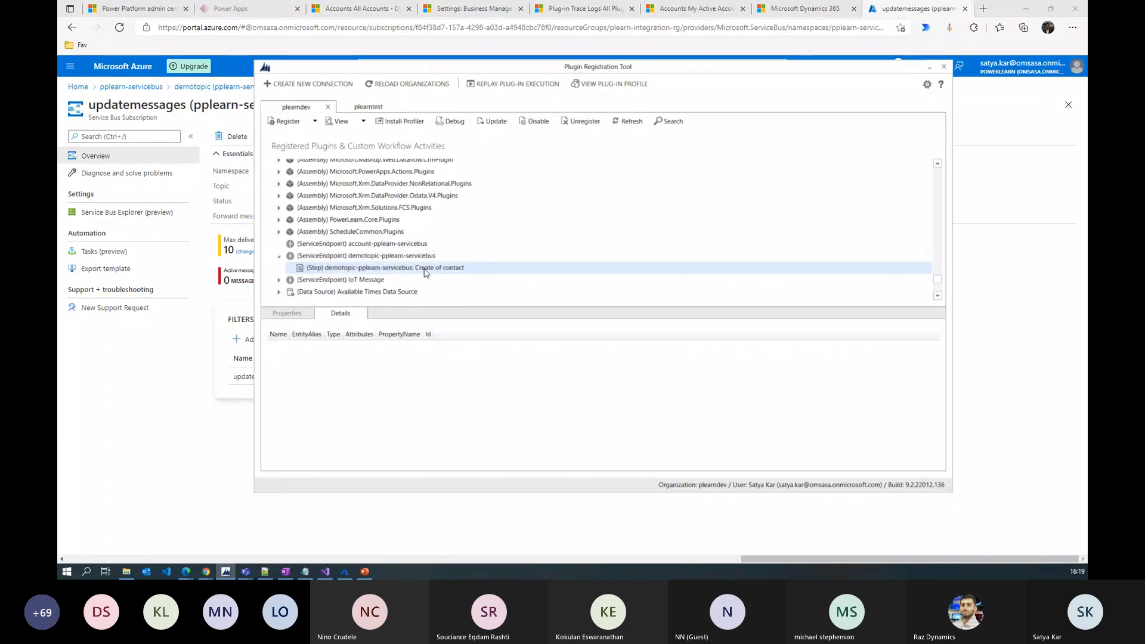
left_click(369, 256)
right_click(368, 255)
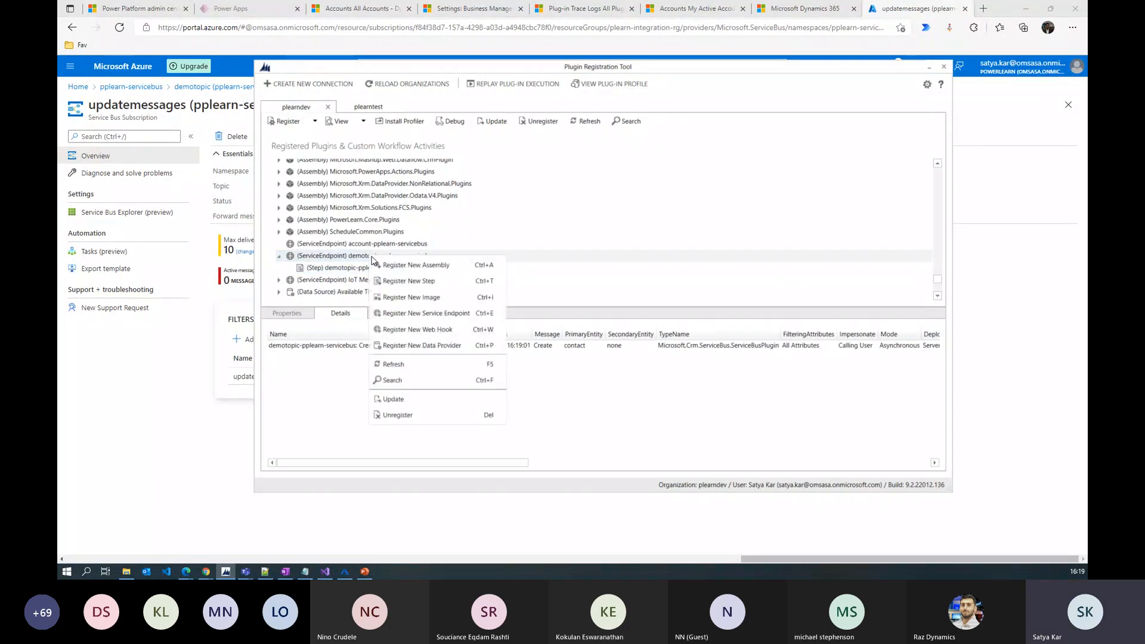
left_click(411, 281)
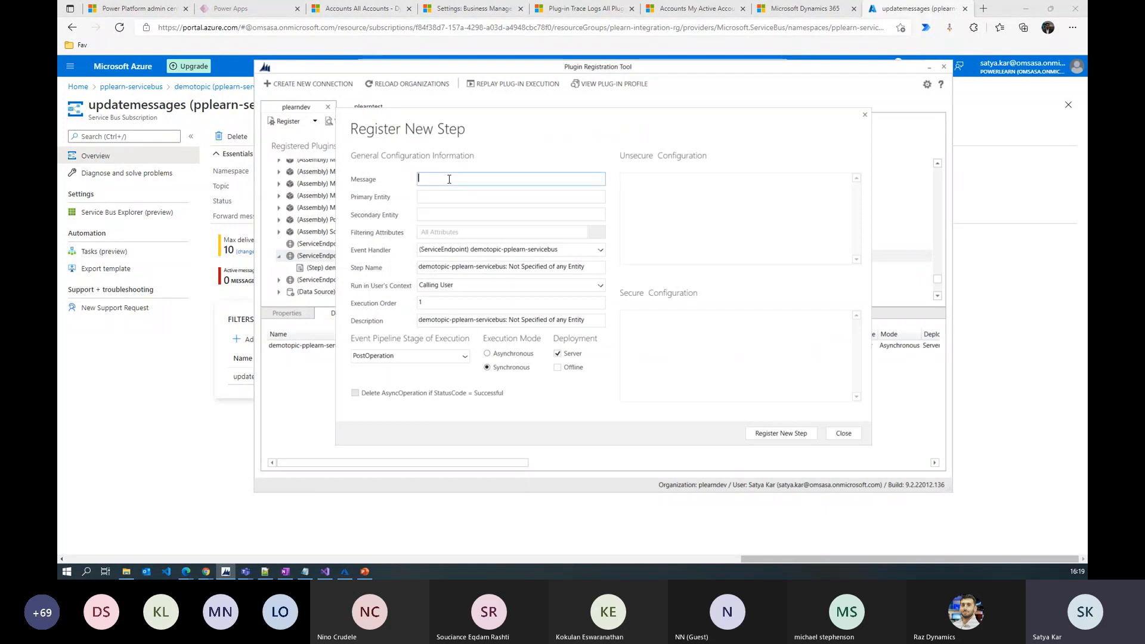
Set the new step's message to Update and its primary entity to contact
type("Update")
left_click(455, 197)
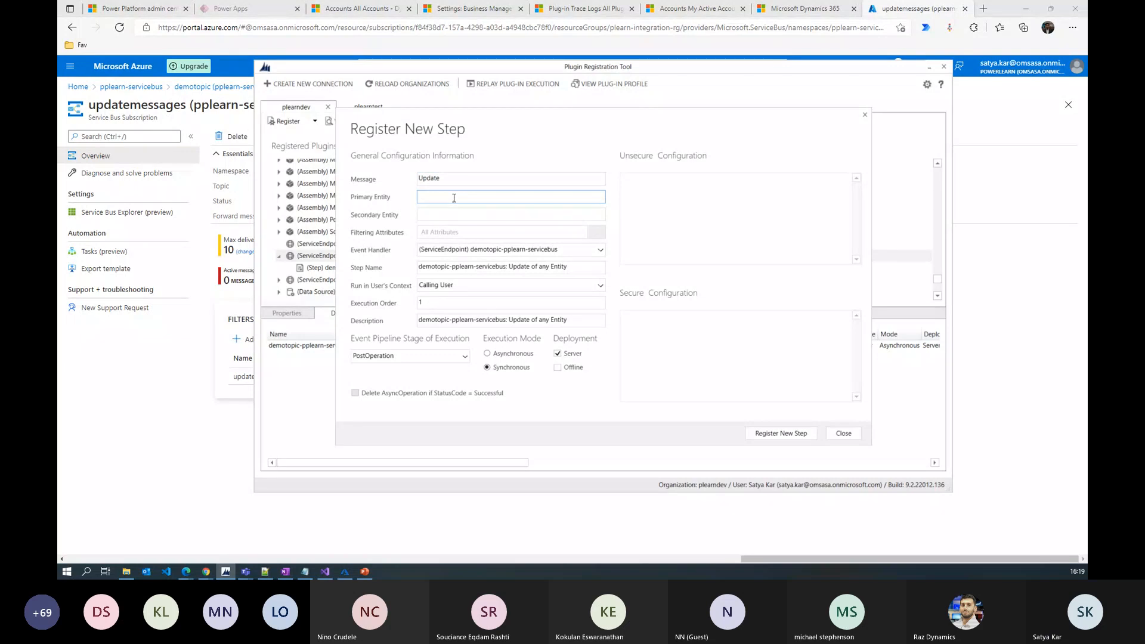
type("c")
type("onnection")
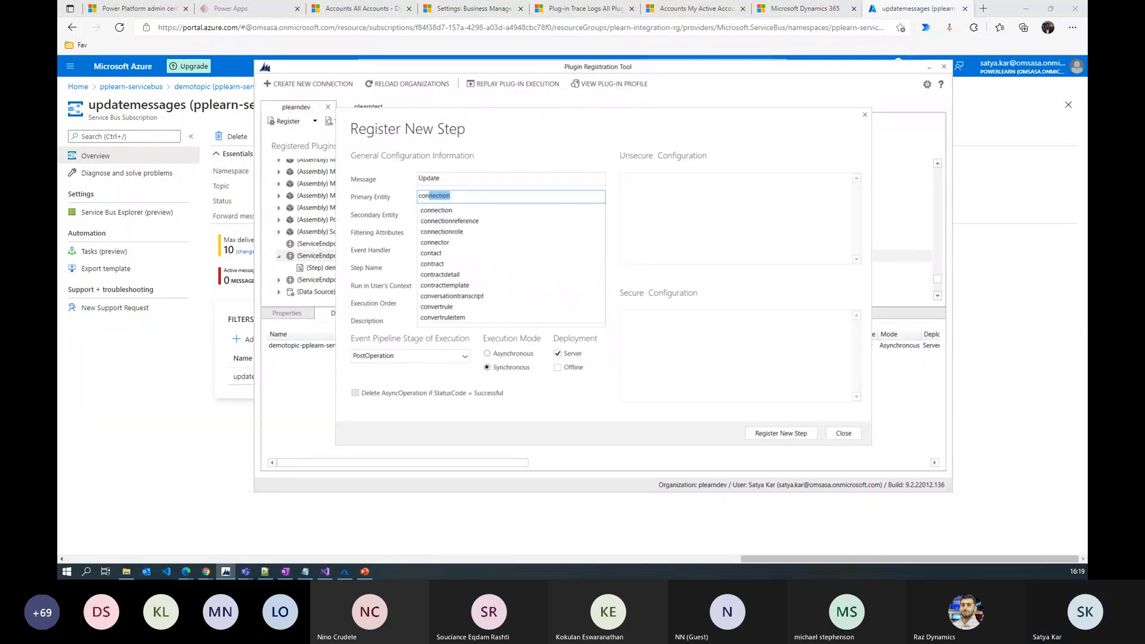
left_click(453, 253)
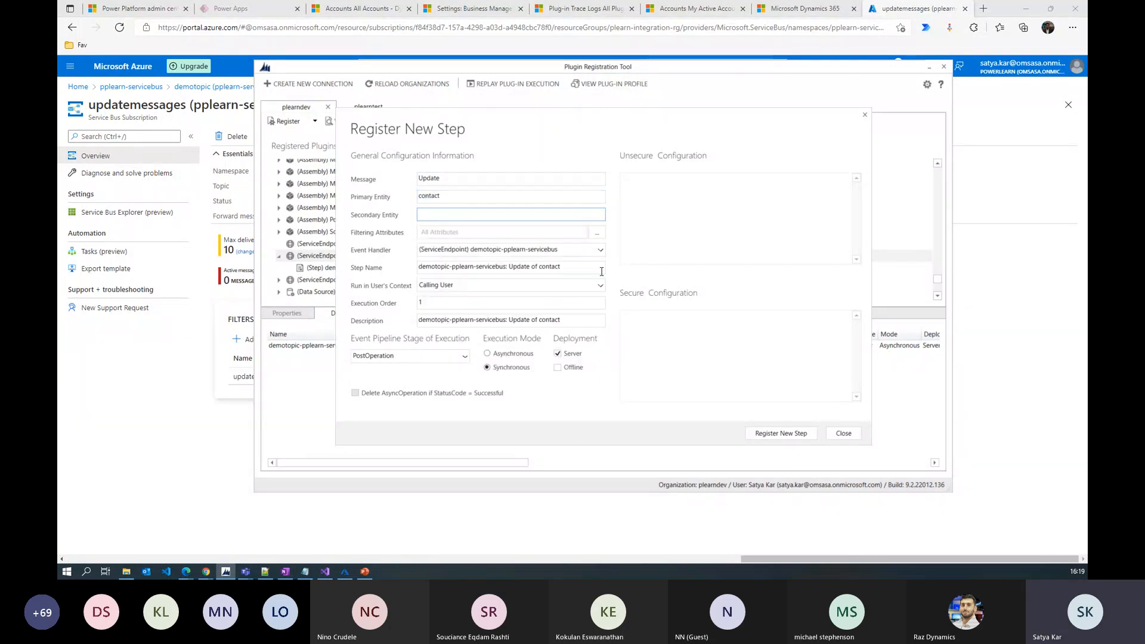
Restrict filtering attributes to Mobile Phone only and register the step as Asynchronous
left_click(595, 234)
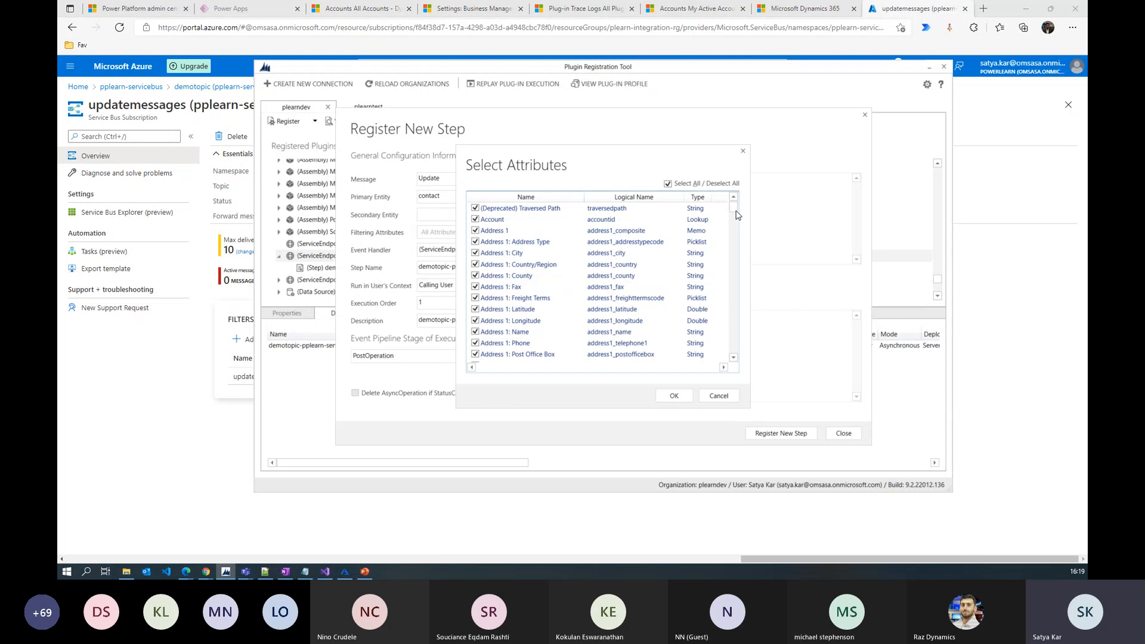
left_click(668, 184)
left_click_drag(733, 209, 733, 228)
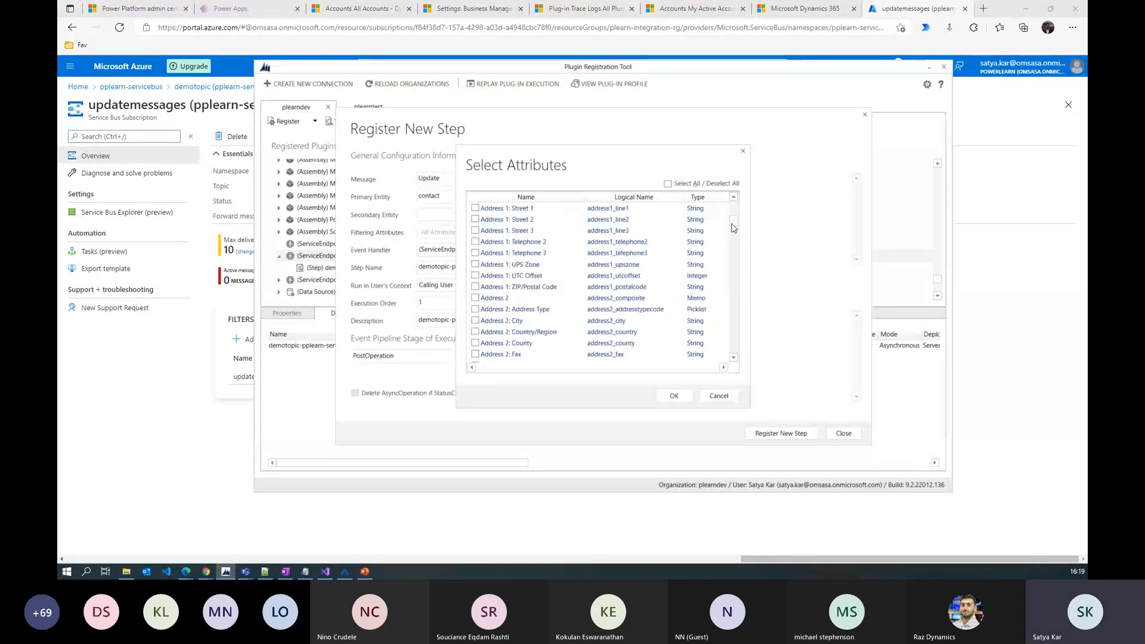
scroll(703, 221, "down", 7)
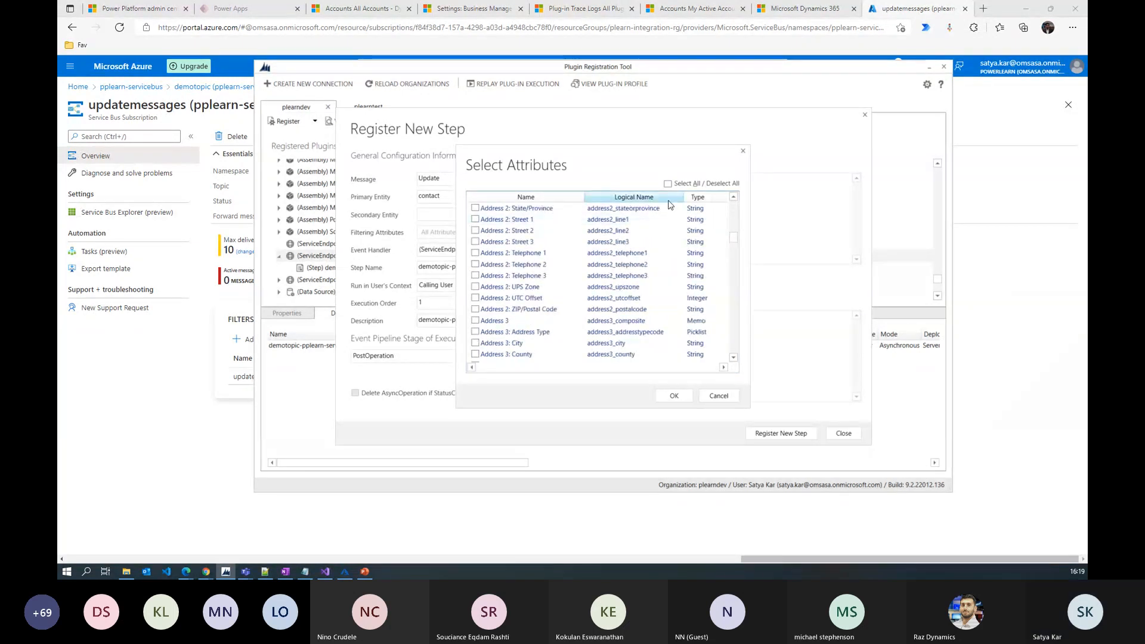
left_click_drag(732, 237, 721, 327)
scroll(666, 263, "up", 3)
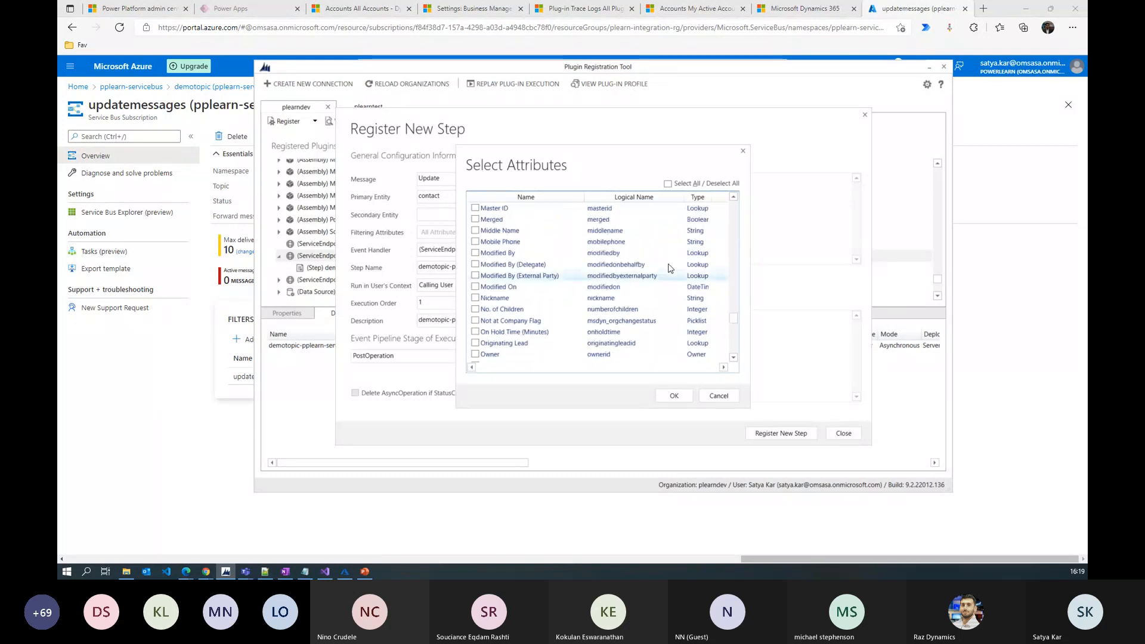
left_click(475, 242)
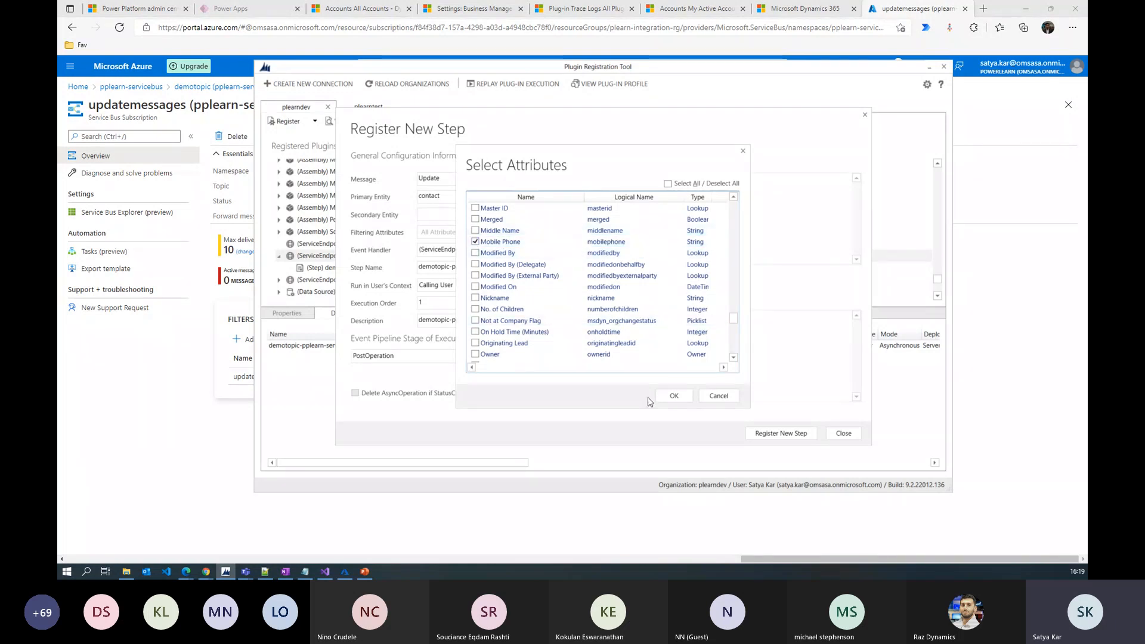
left_click(674, 397)
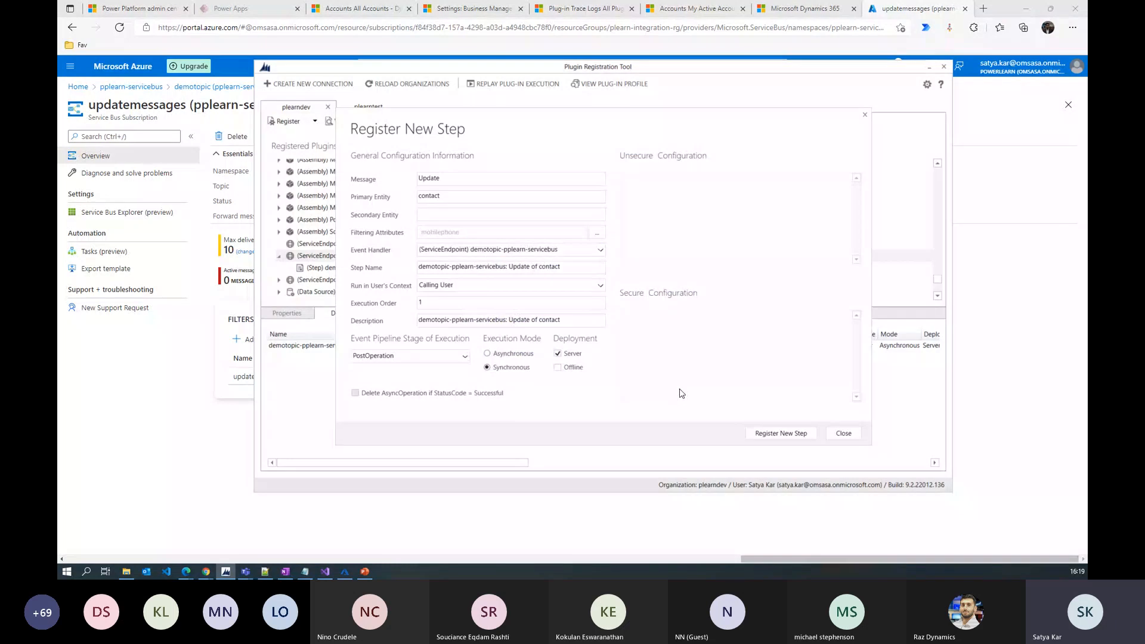
left_click(782, 436)
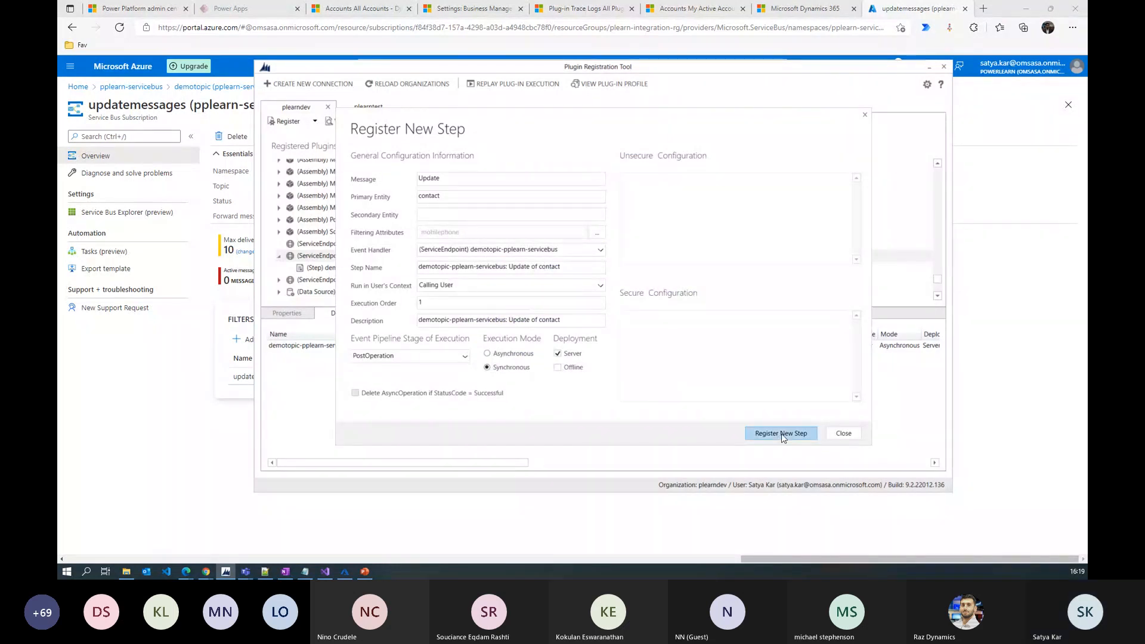
left_click(511, 353)
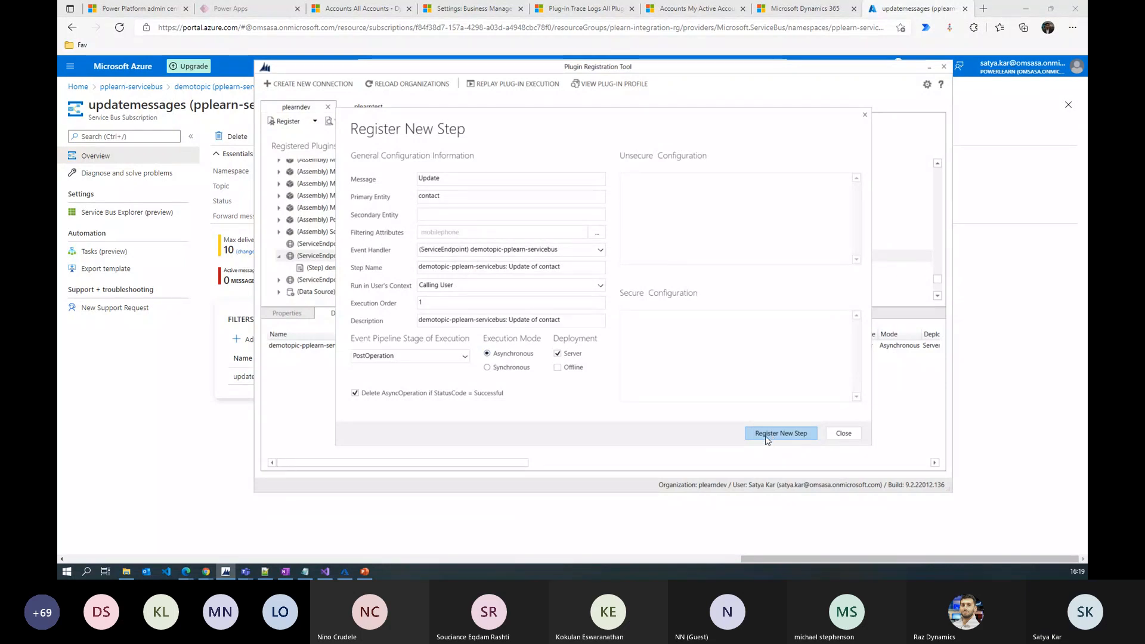
left_click(767, 437)
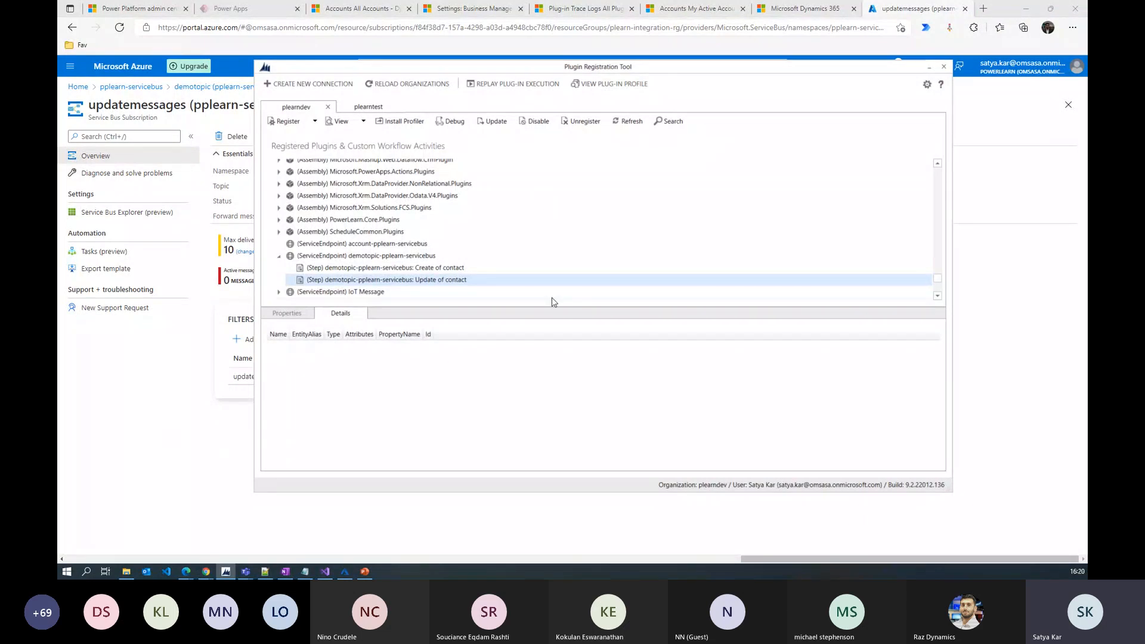
Uncheck 'Delete AsyncOperation if StatusCode = Successful' on the Create of contact step and update it
double_click(411, 270)
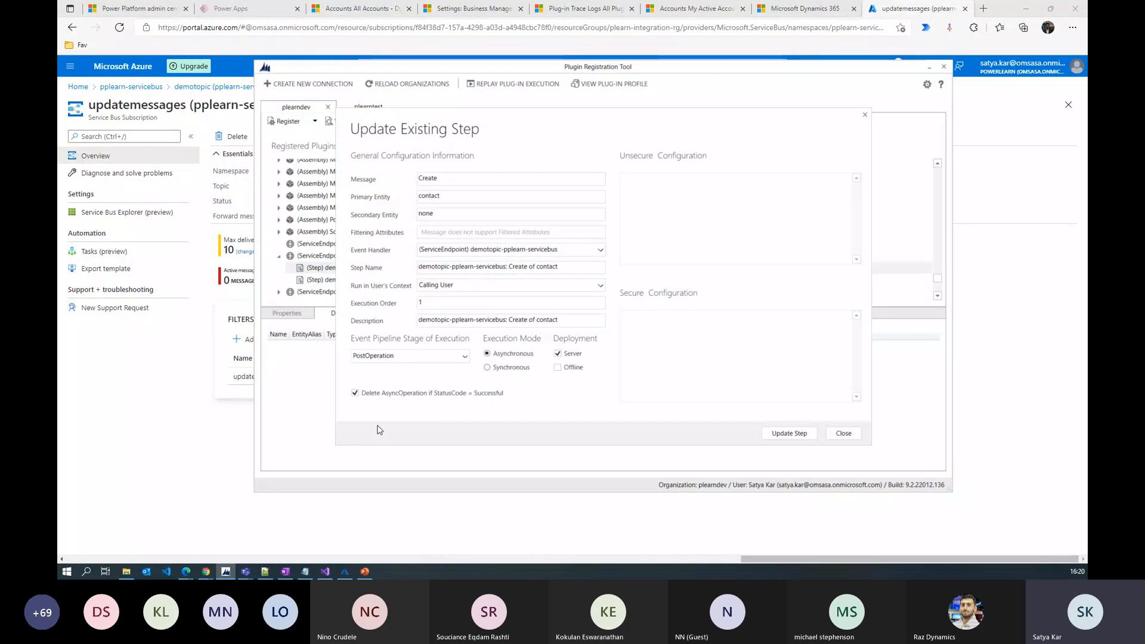
left_click(354, 394)
left_click(789, 433)
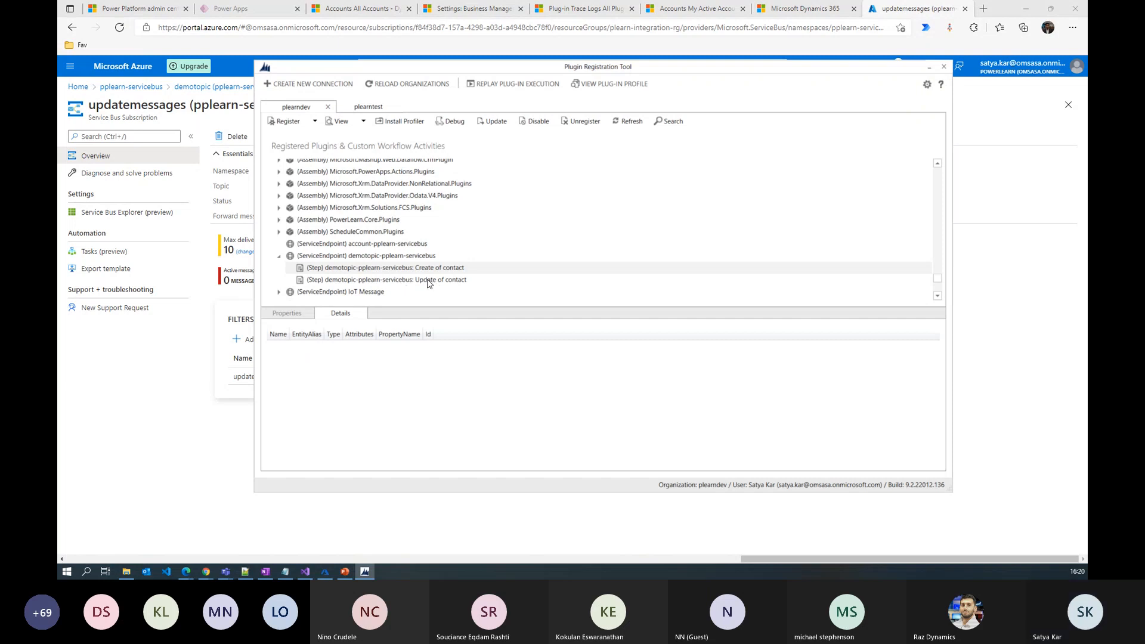
Review the Create and Update of contact step settings, then return to the Azure subscription page
double_click(427, 271)
left_click(843, 434)
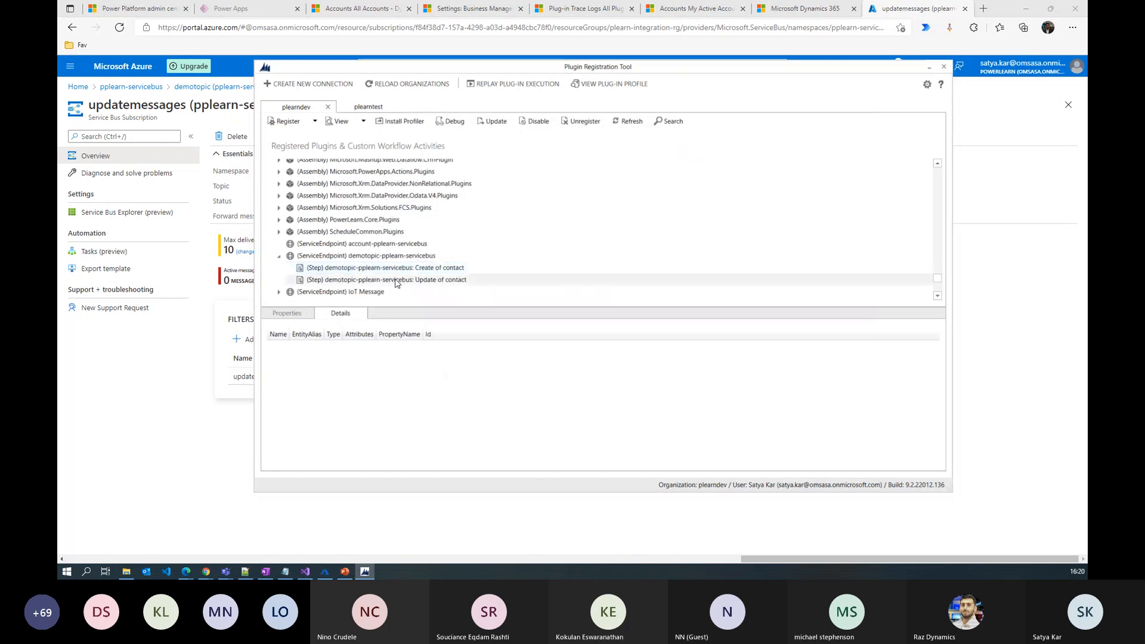
double_click(396, 280)
left_click(171, 402)
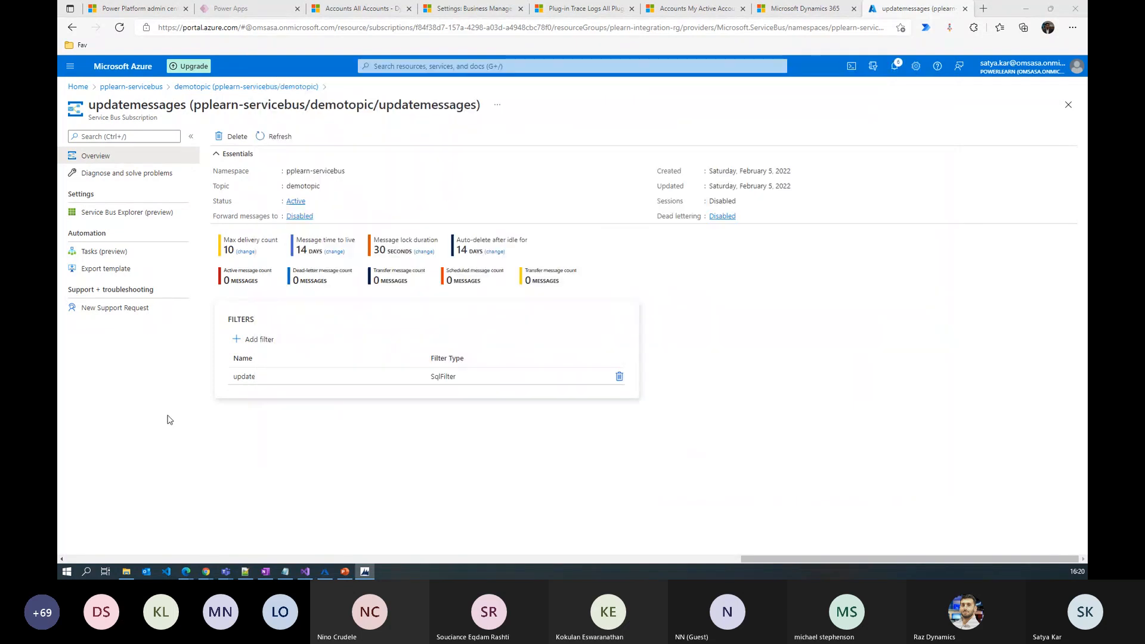
Save a new contact with first name Demo and last name Contact1, then view System Jobs
left_click(363, 10)
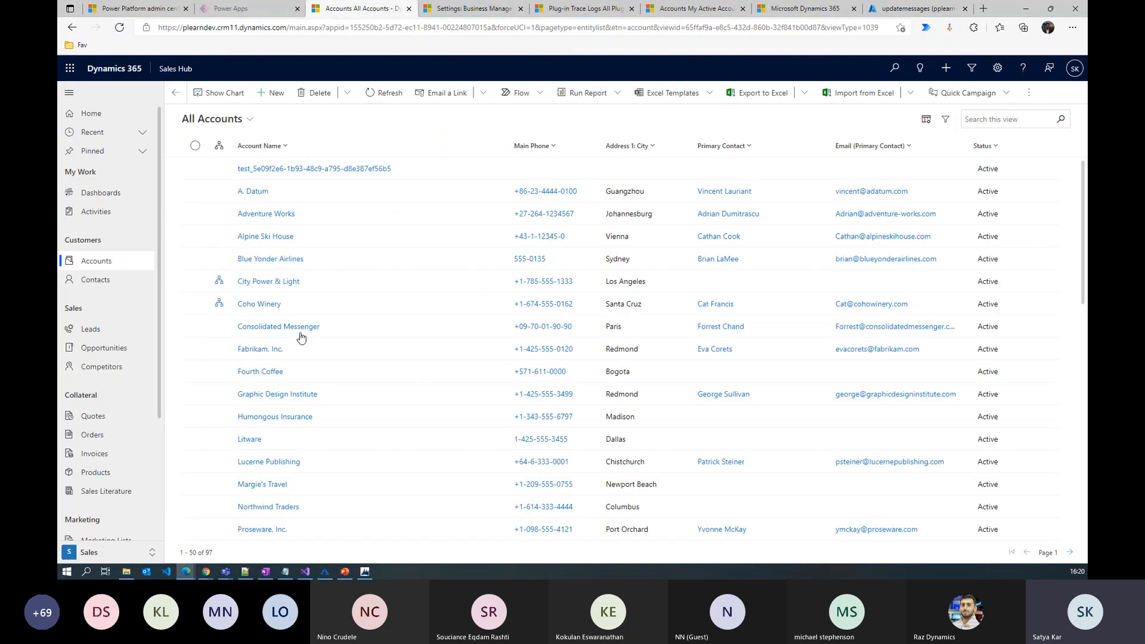
left_click(104, 286)
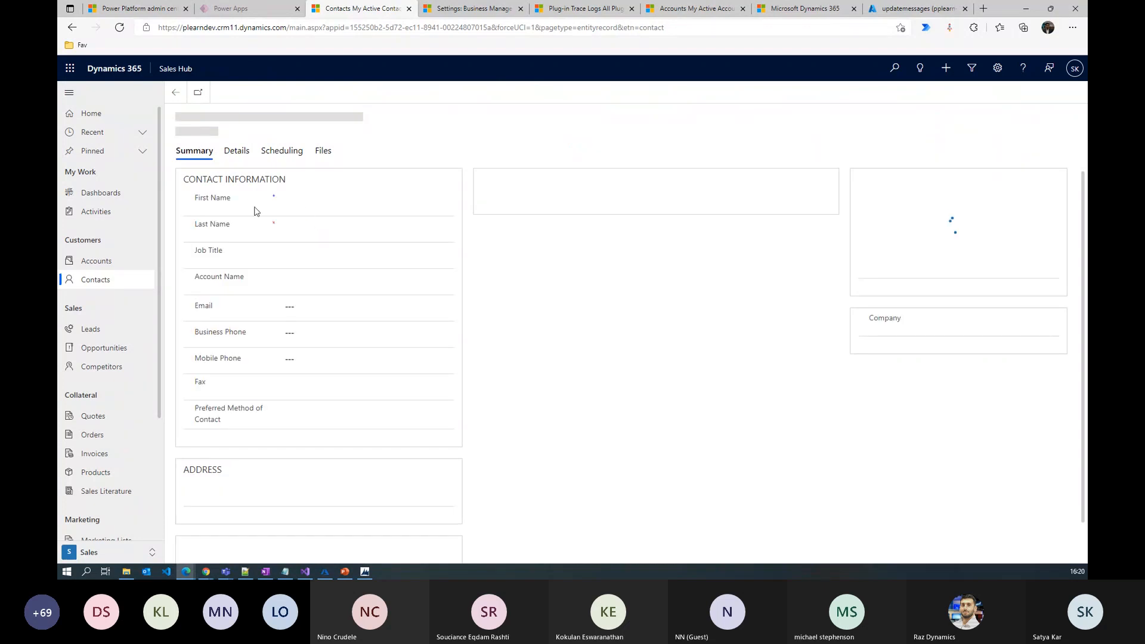
left_click(286, 203)
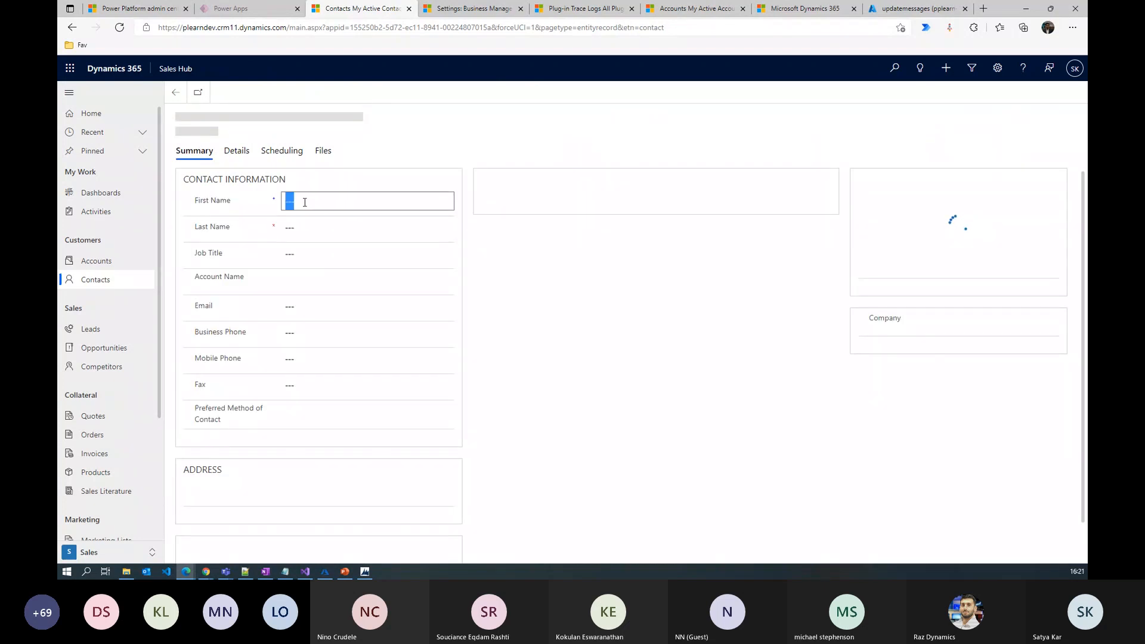
type("Demo")
key("Tab")
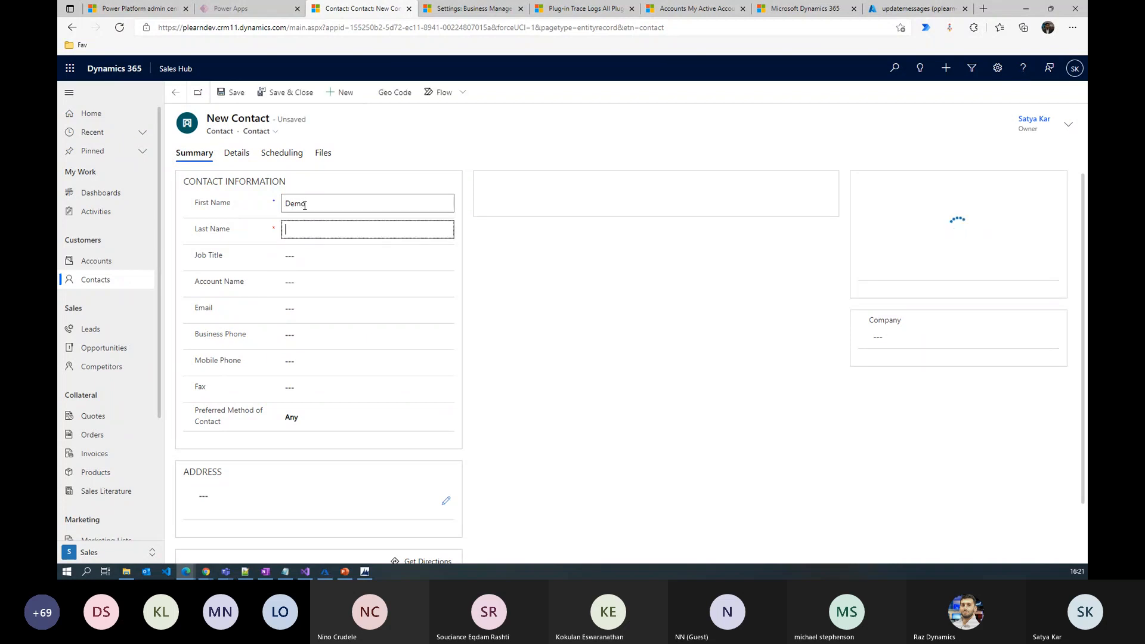
type("Cont")
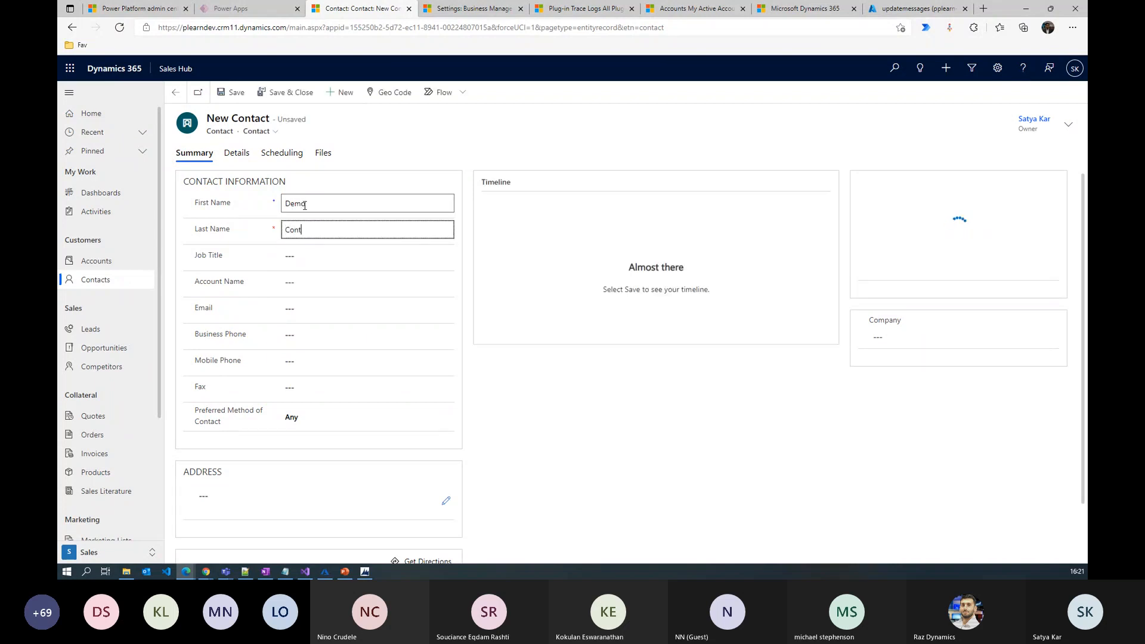
type("act1")
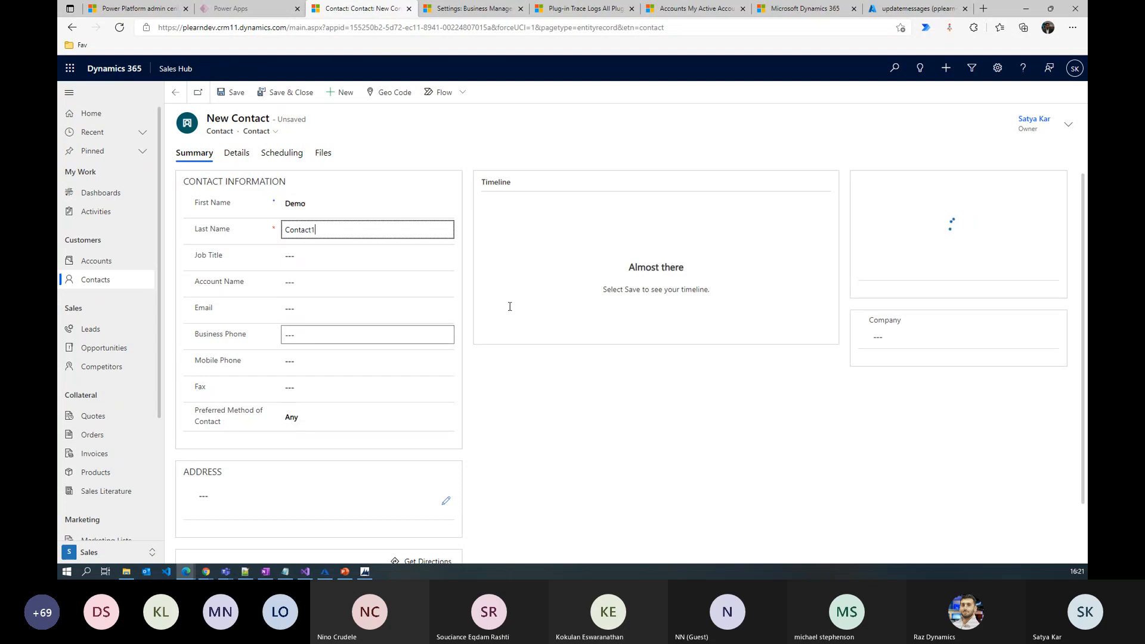
left_click(535, 406)
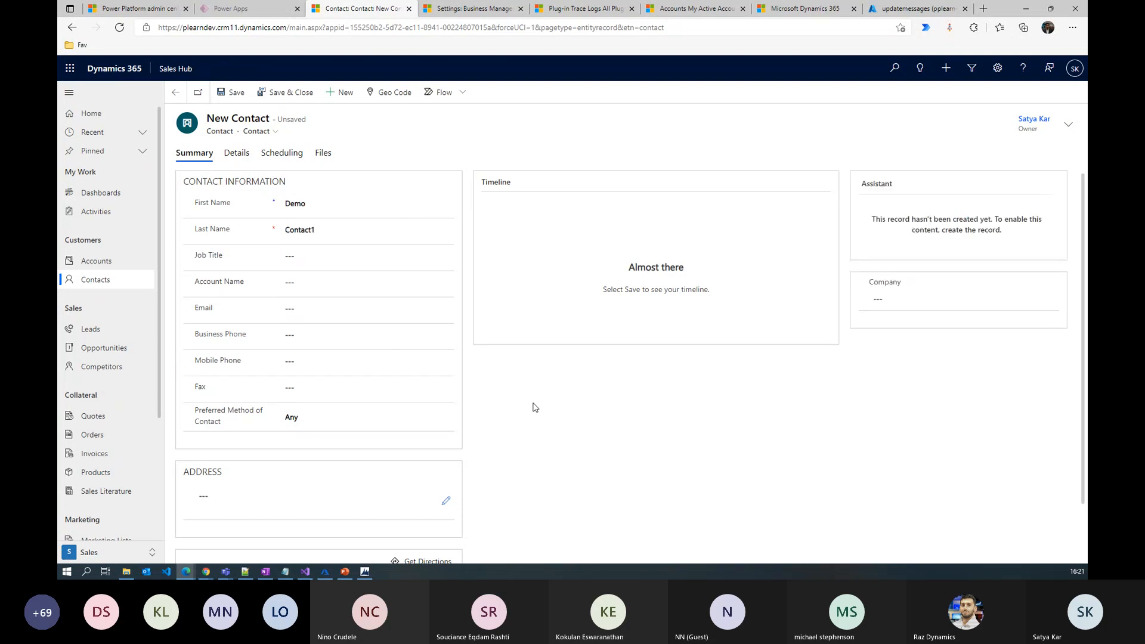
left_click(236, 93)
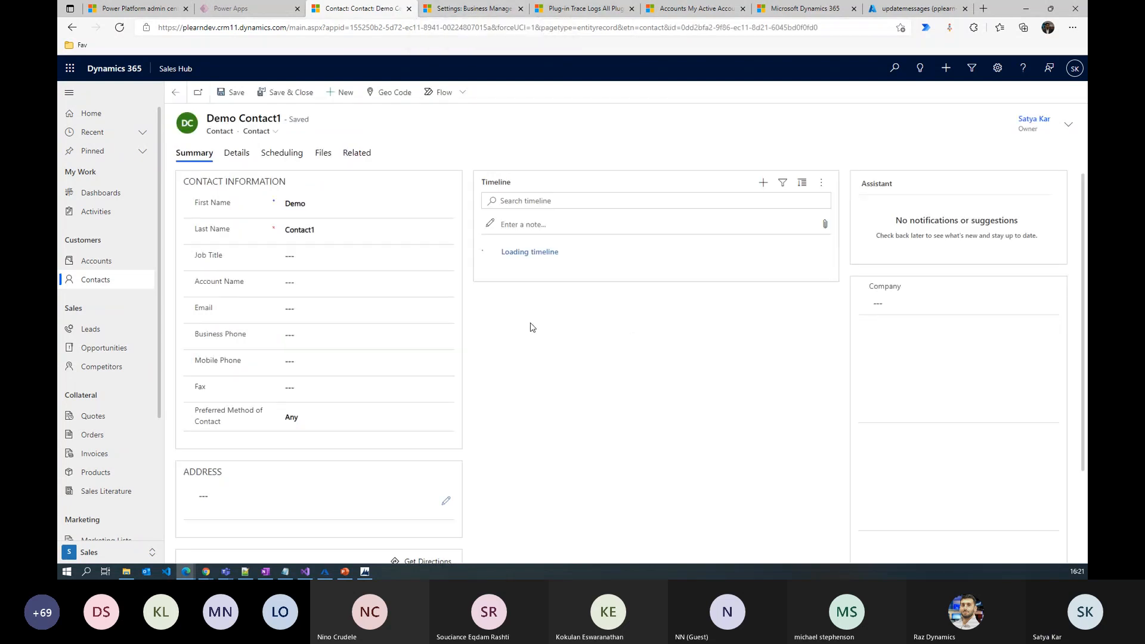
left_click(471, 14)
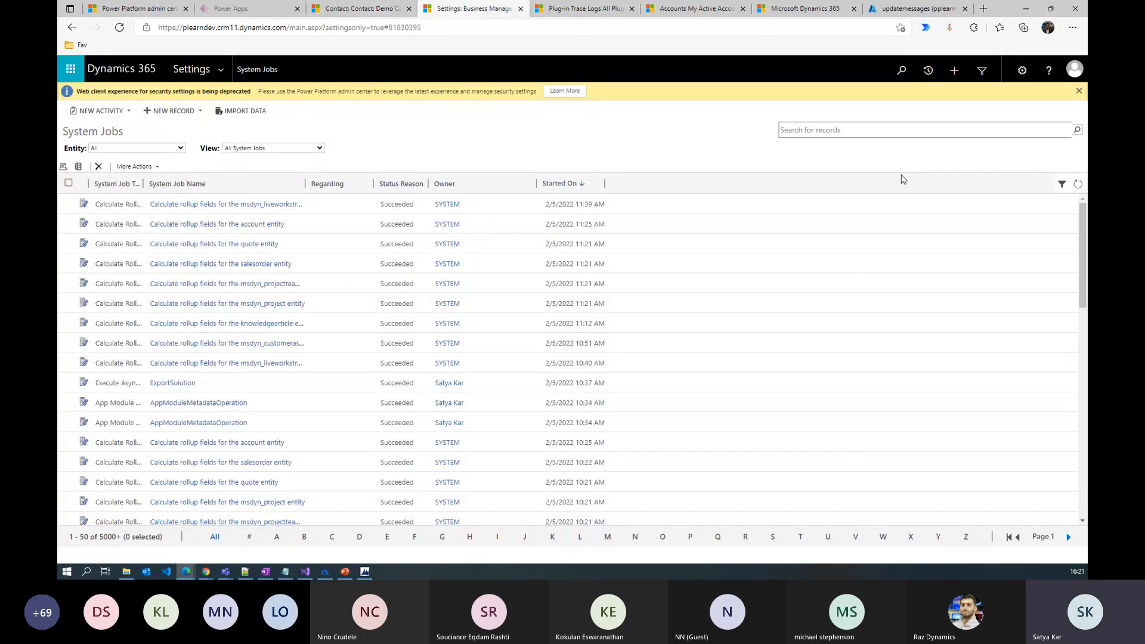
Refresh System Jobs until the demotopic Create of contact job appears as Succeeded
left_click(1077, 184)
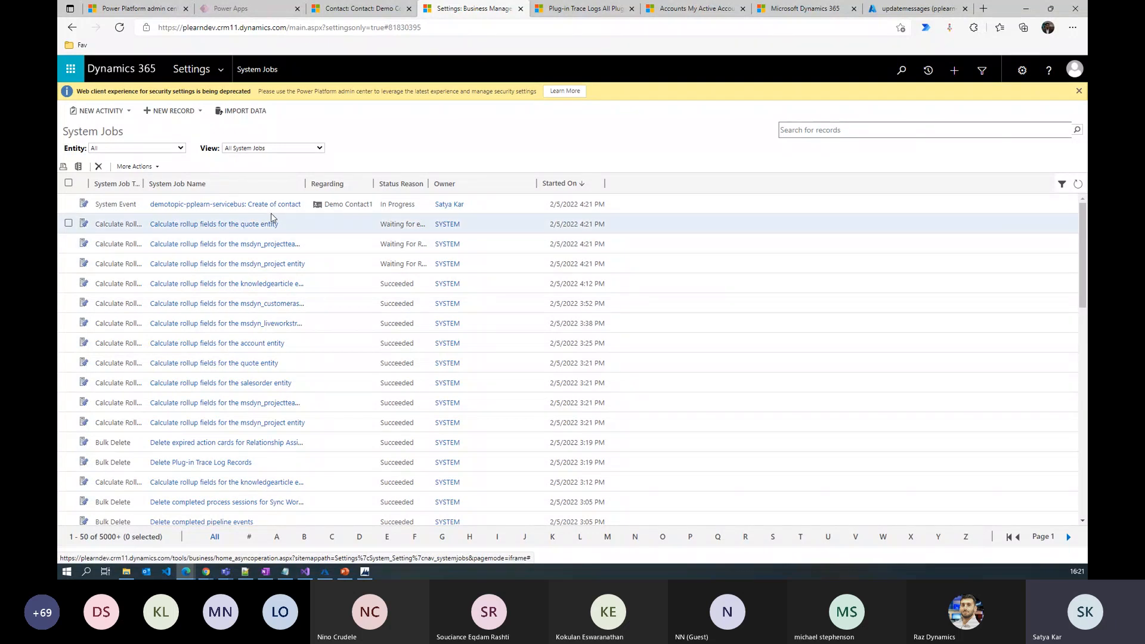
left_click(1077, 185)
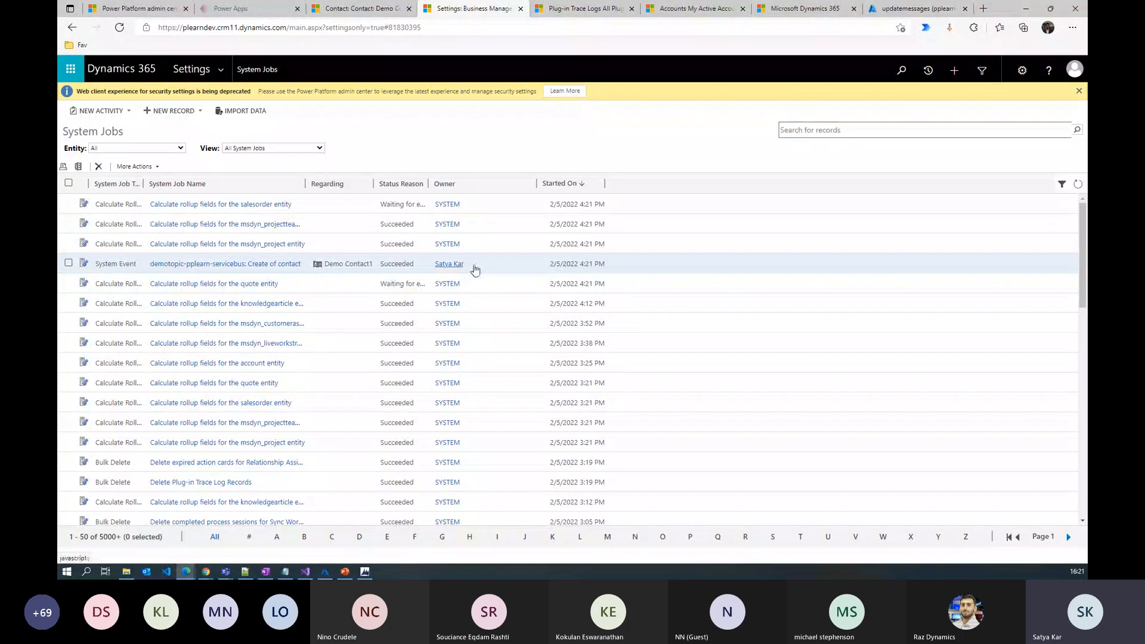
left_click(915, 9)
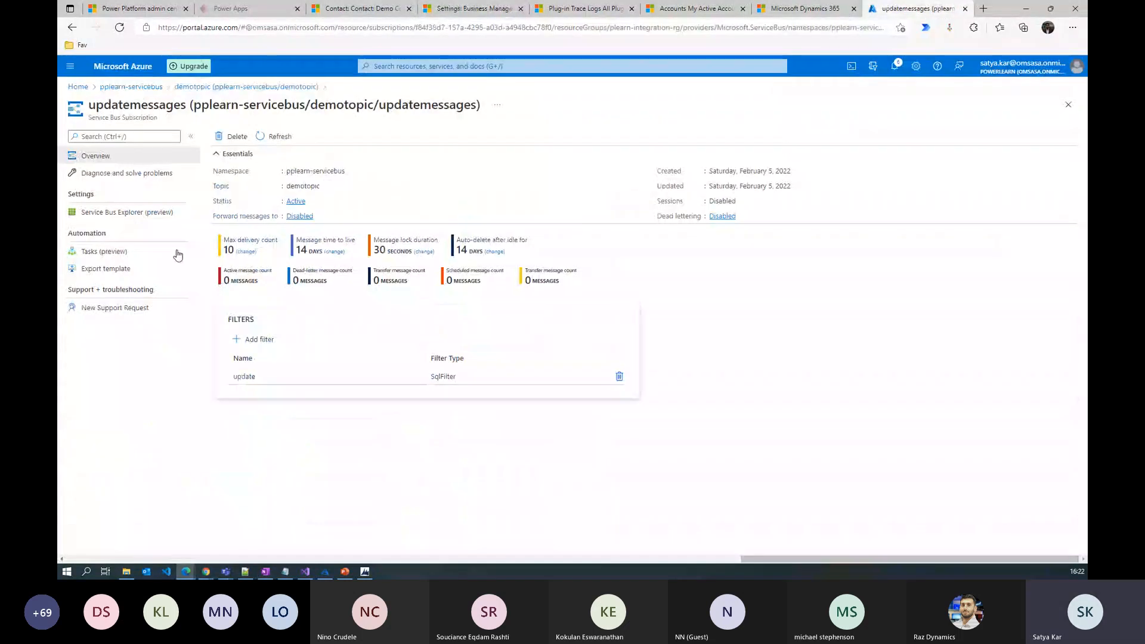
Refresh the demotopic subscriptions list to confirm createmessages holds 1 message and updatemessages 0
left_click(244, 87)
left_click(295, 136)
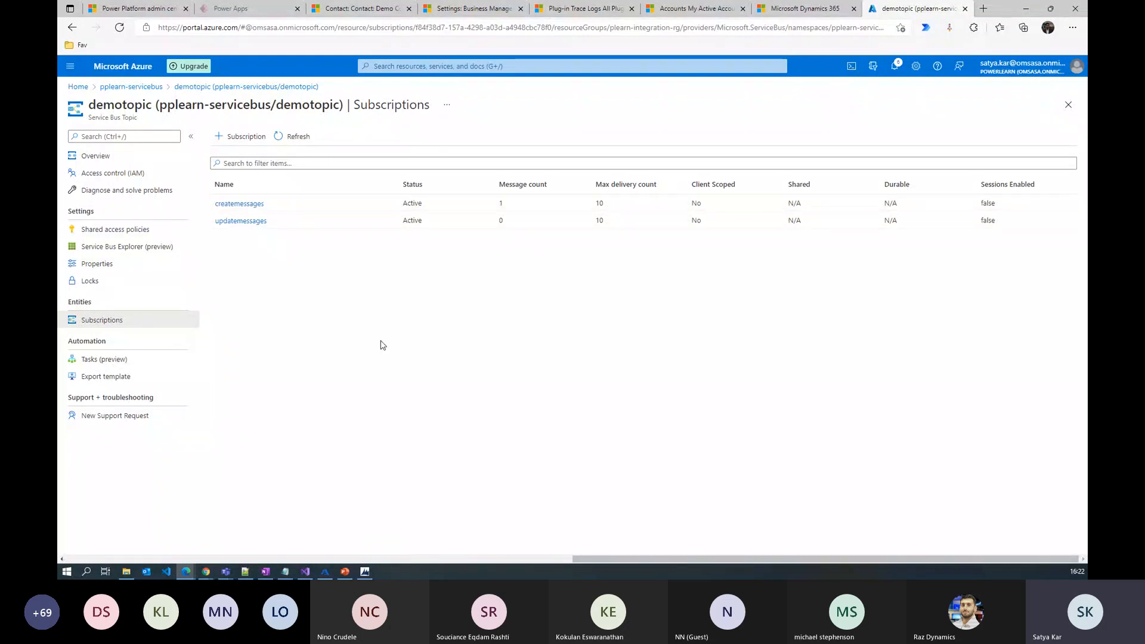
left_click(349, 7)
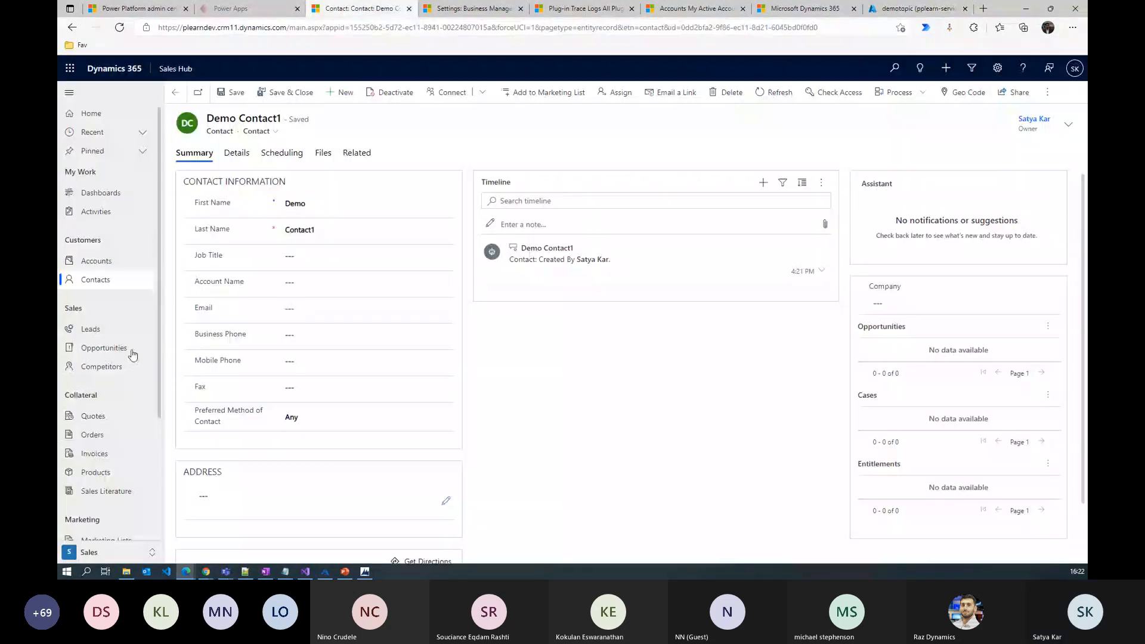
Open the Consolidated Messenger contact from the All Contacts view
left_click(105, 282)
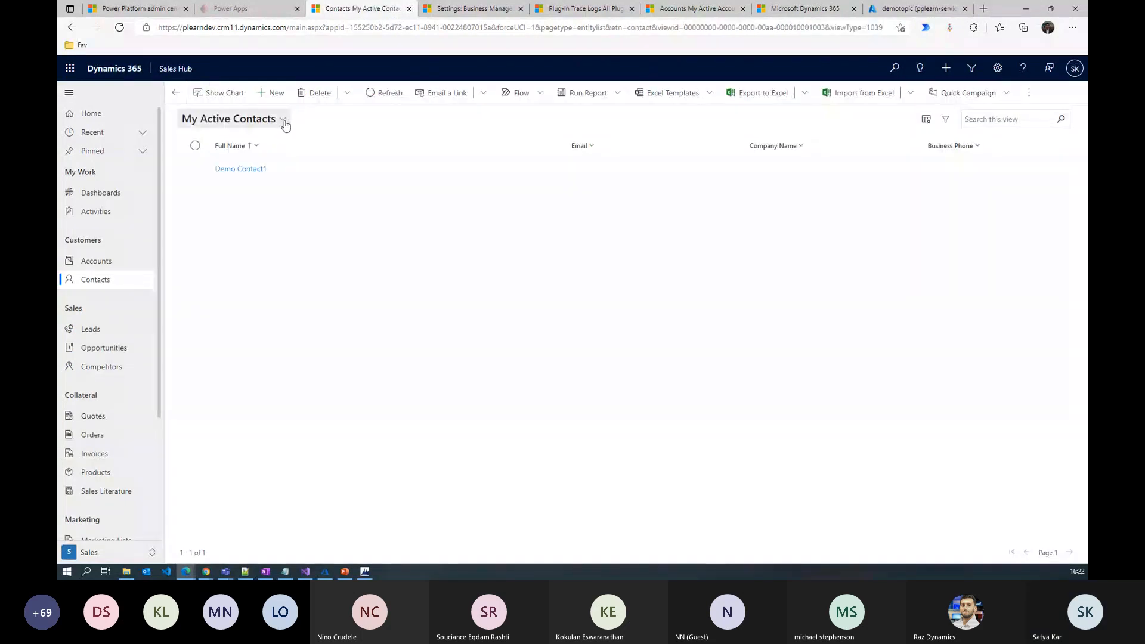
left_click(285, 122)
left_click(338, 366)
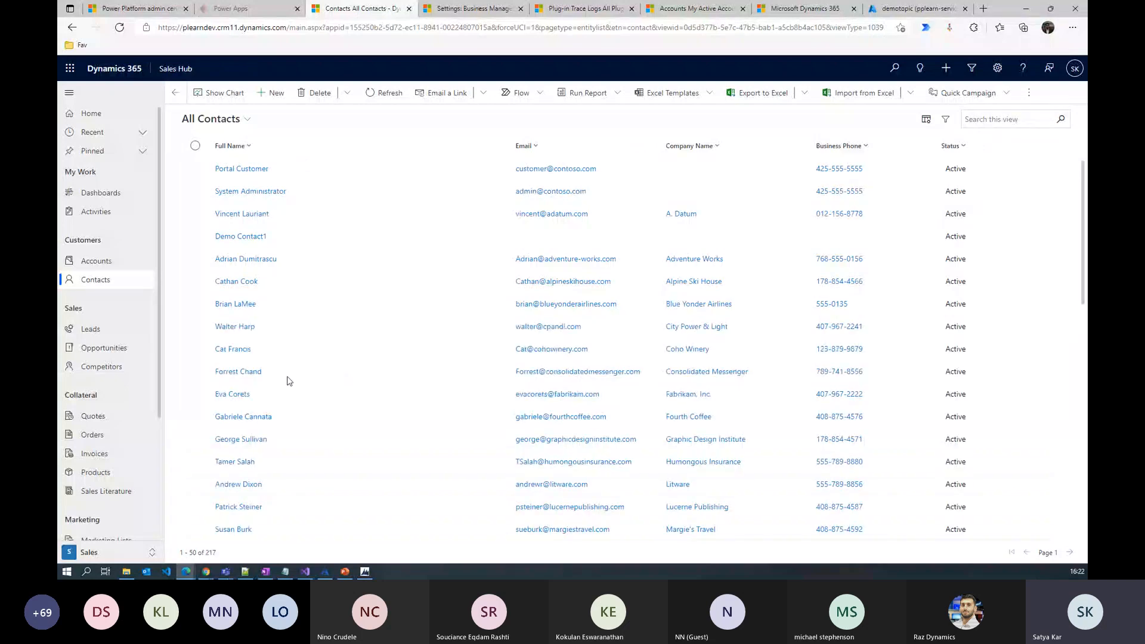
left_click(248, 376)
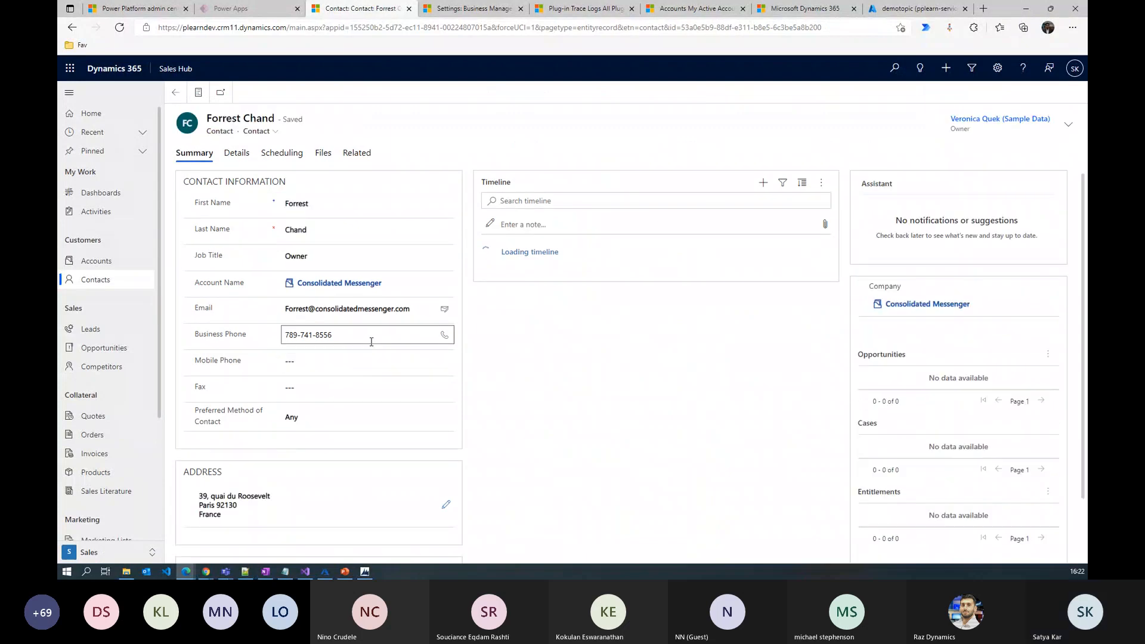
Change its business phone, save ignoring the duplicate warning, and refresh System Jobs
left_click(357, 336)
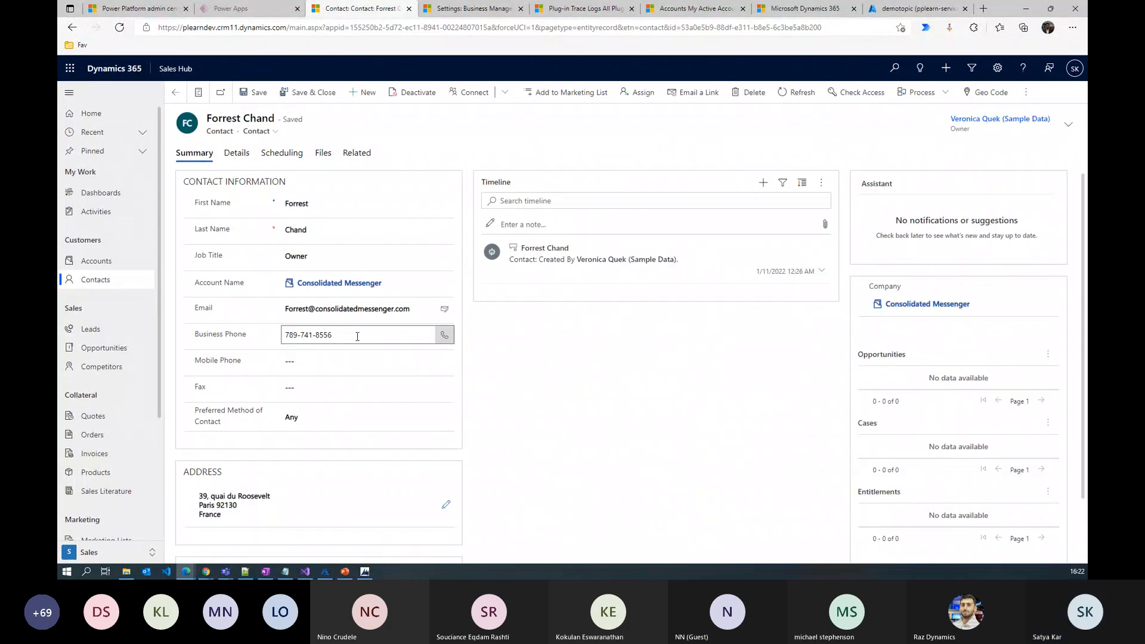
left_click(541, 376)
key("ctrl+s")
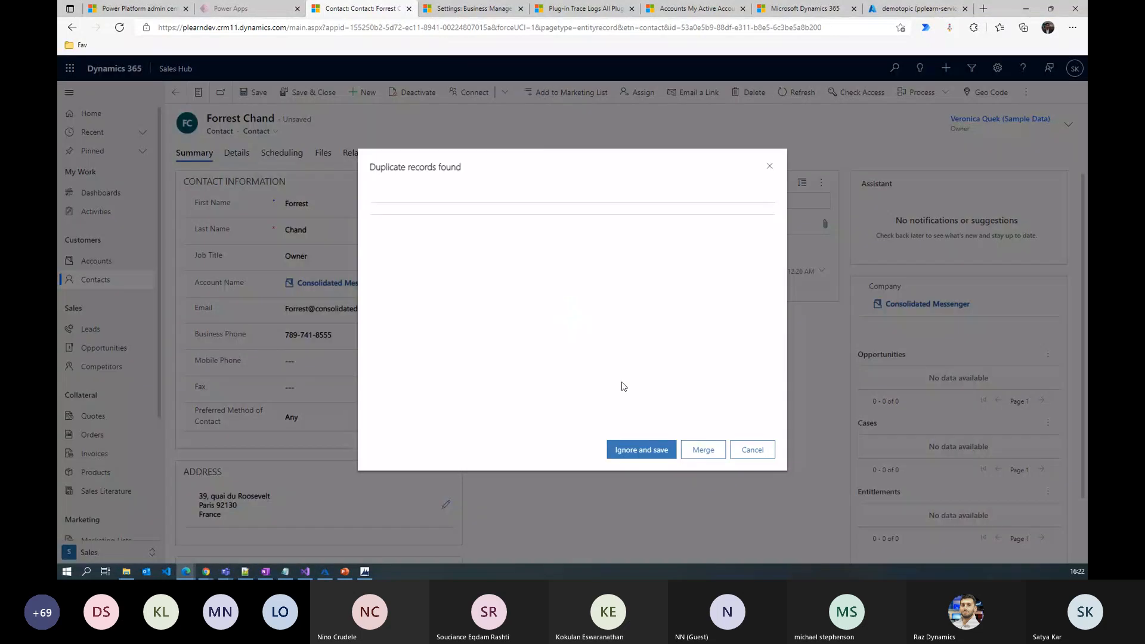
left_click(642, 450)
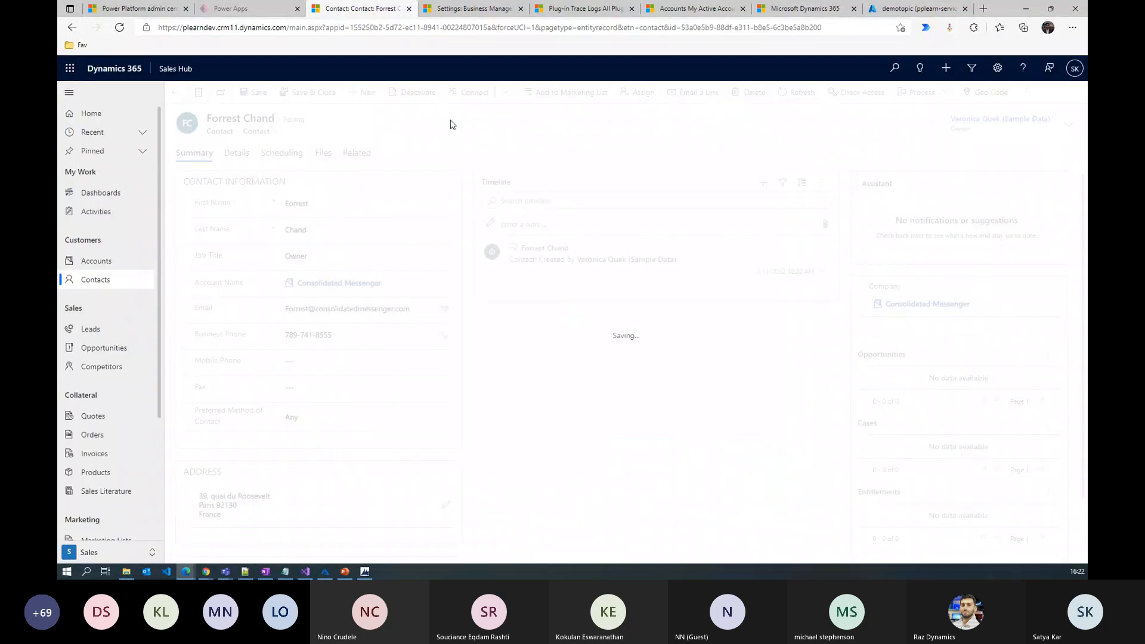
left_click(468, 9)
left_click(1078, 184)
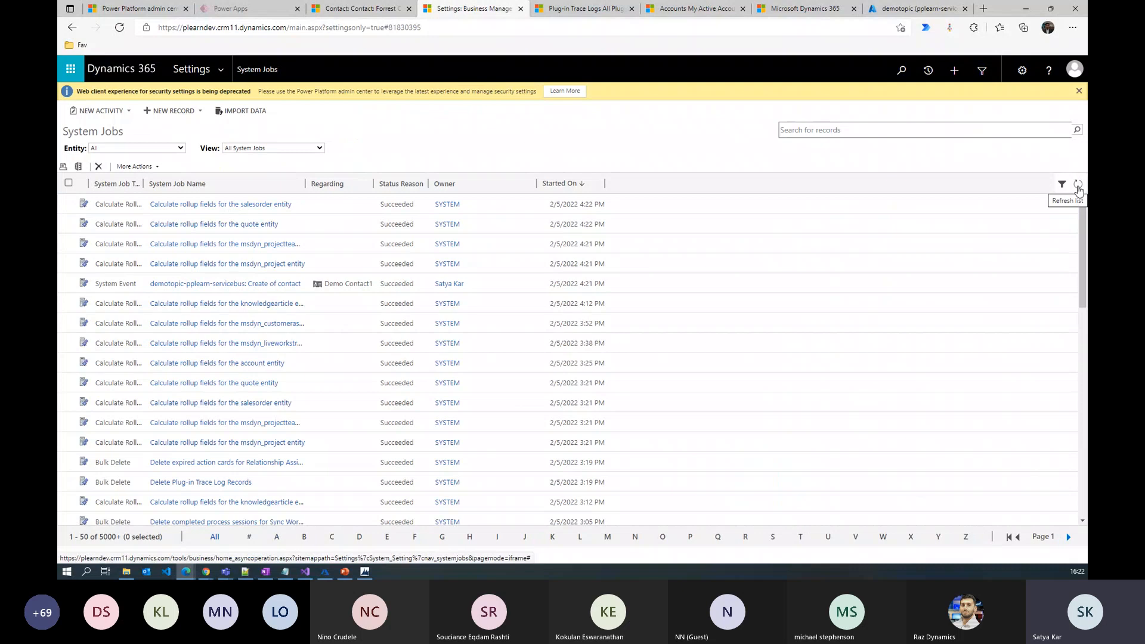
Refresh System Jobs three more times, finding no Update of contact event
left_click(1077, 184)
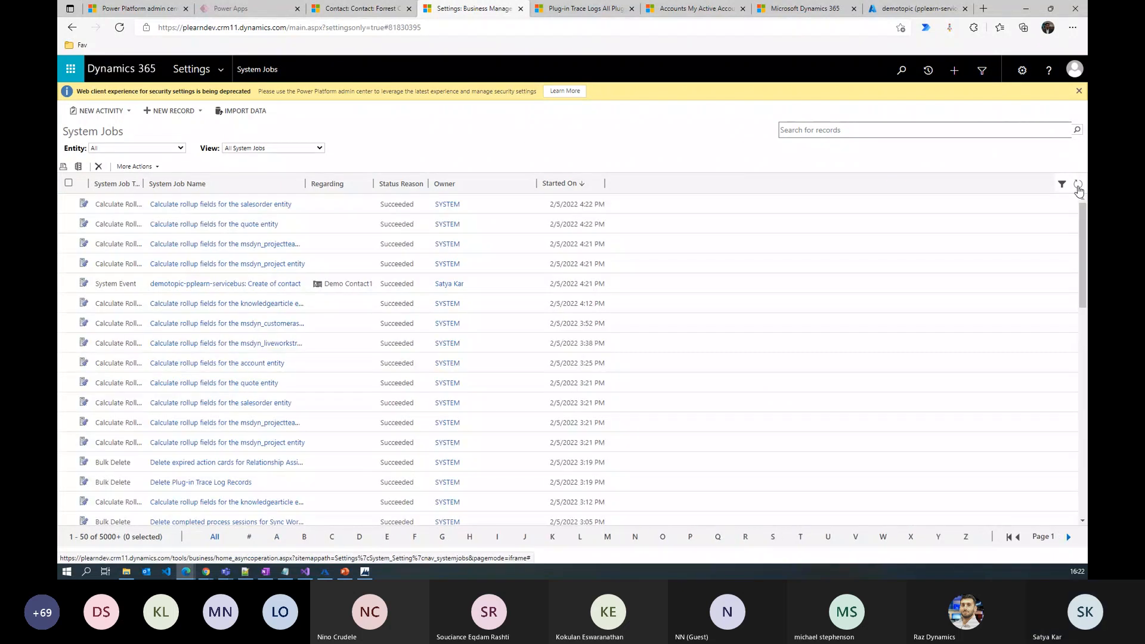
left_click(1077, 184)
left_click(1077, 185)
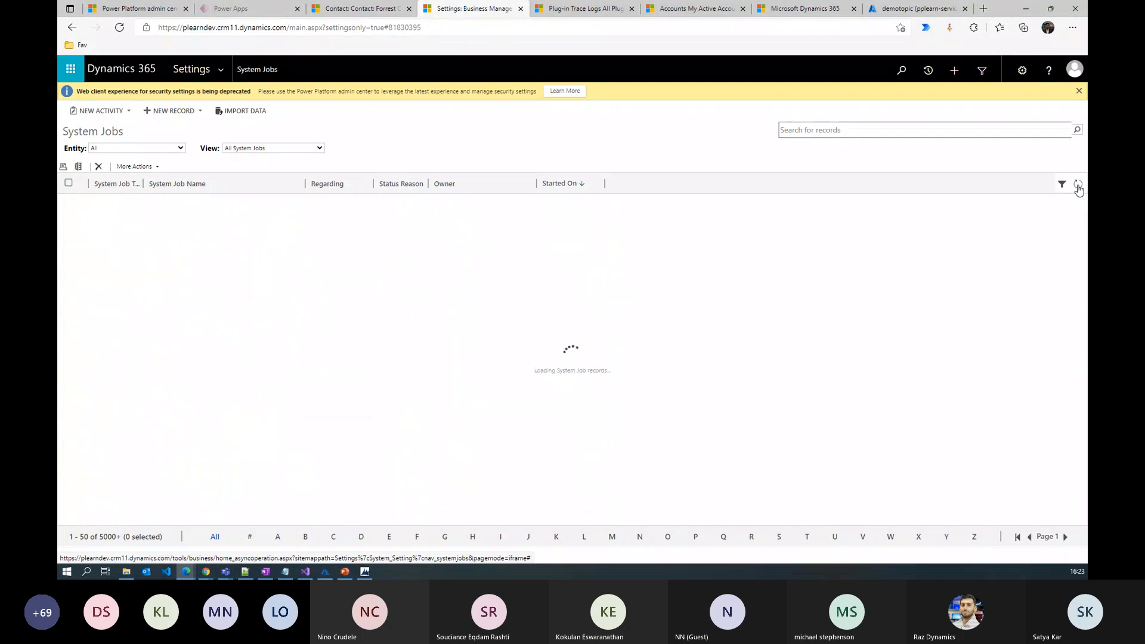
Enter a mobile phone number on the Consolidated Messenger contact and save with Ctrl+S
left_click(357, 7)
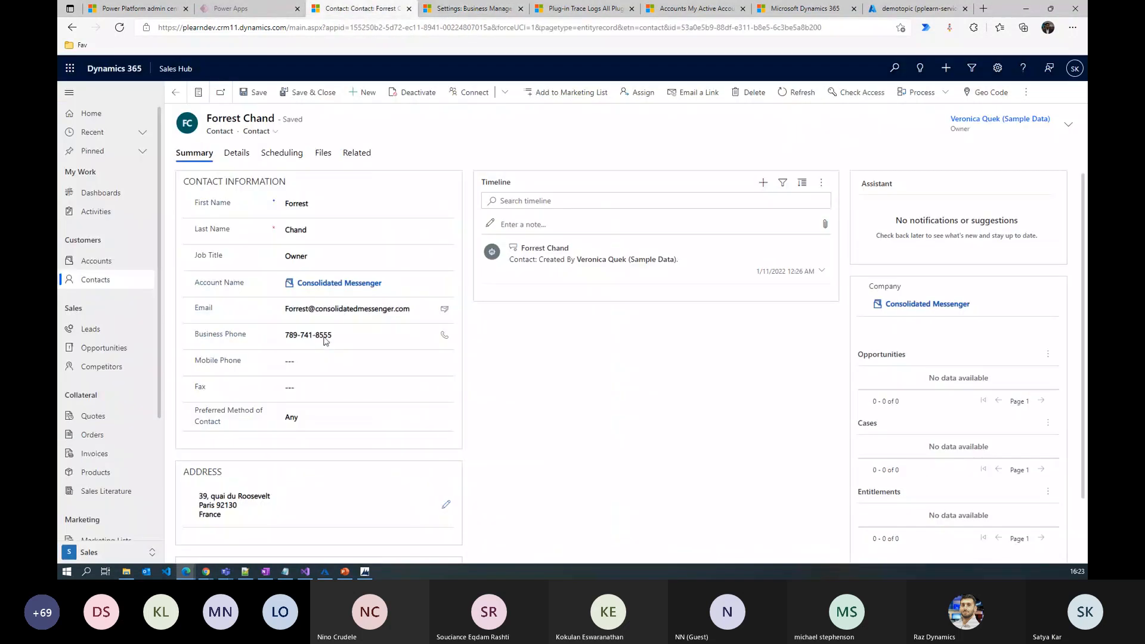
left_click(301, 362)
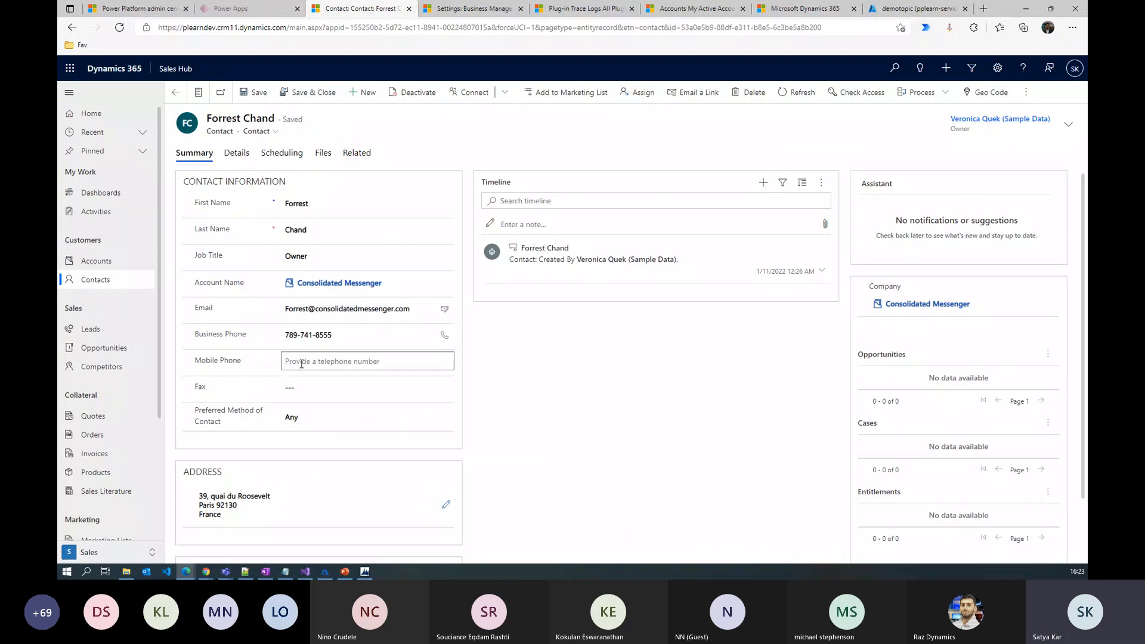
type("12345")
left_click(516, 375)
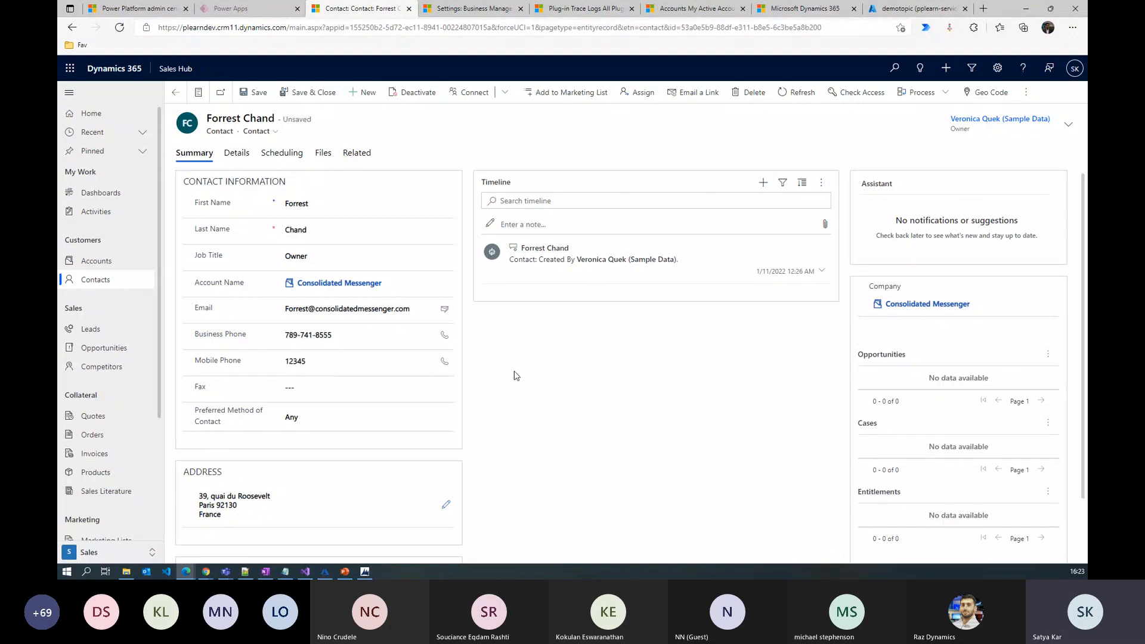
key("ctrl+s")
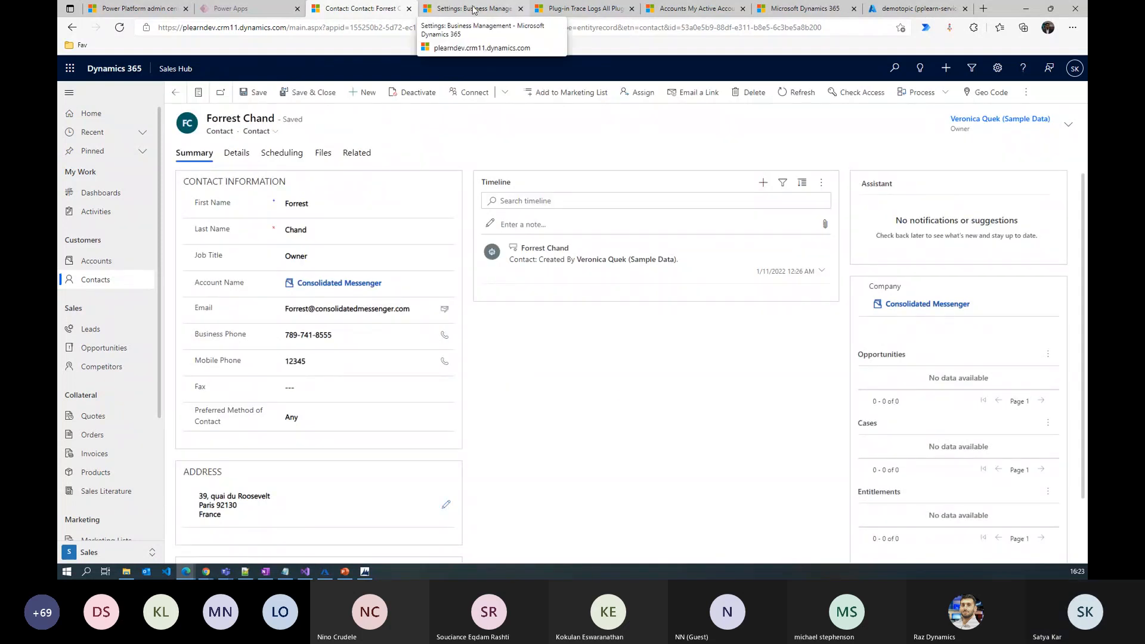
Refresh System Jobs to confirm the Update of contact succeeded, then refresh demotopic's subscription message counts
left_click(473, 11)
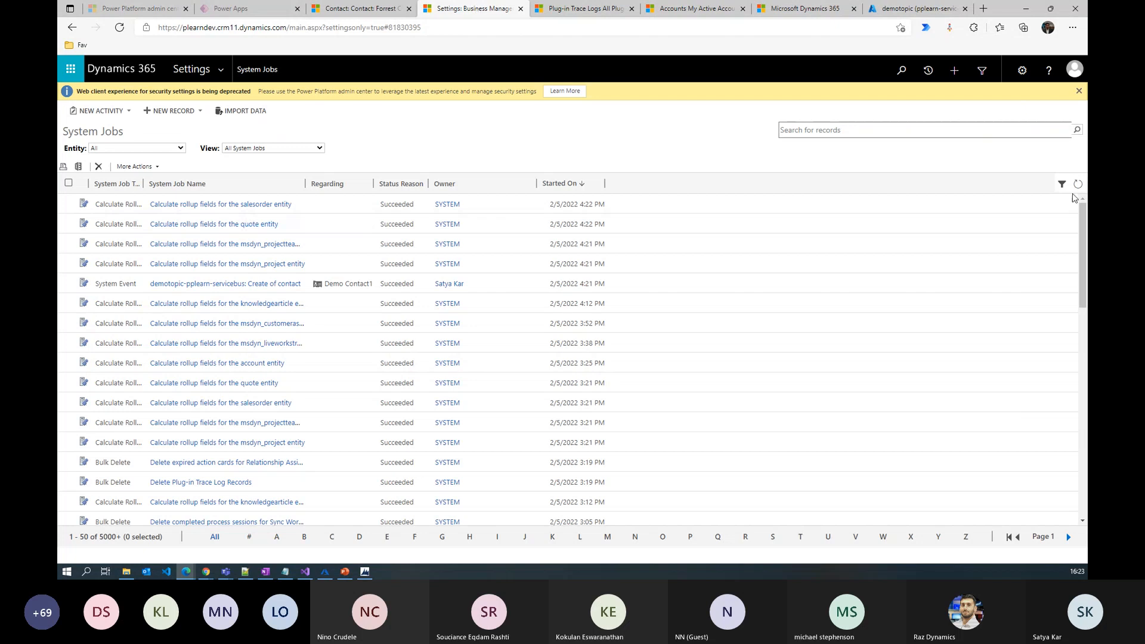
left_click(1078, 184)
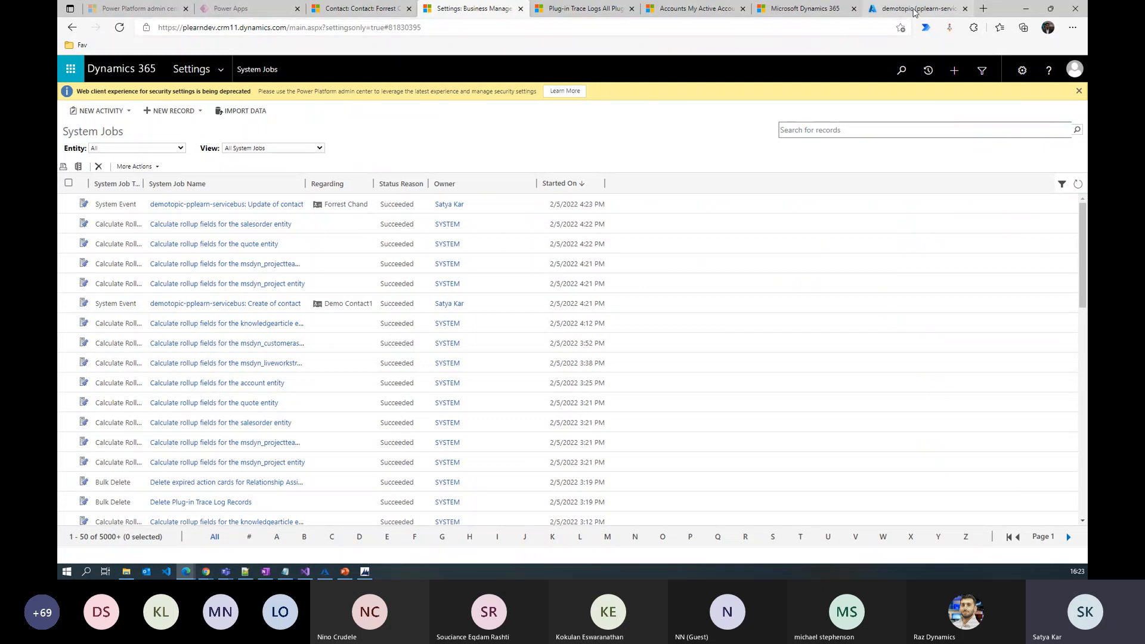
left_click(914, 9)
left_click(291, 138)
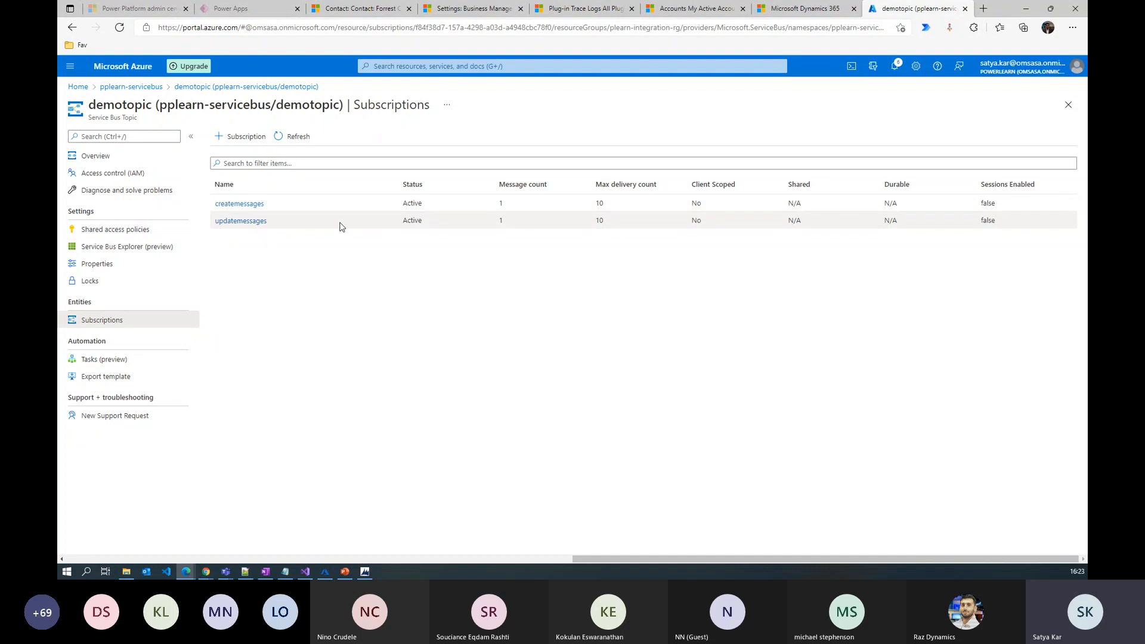
Receive and delete the createmessages message in Service Bus Explorer, then select its full JSON body
left_click(242, 206)
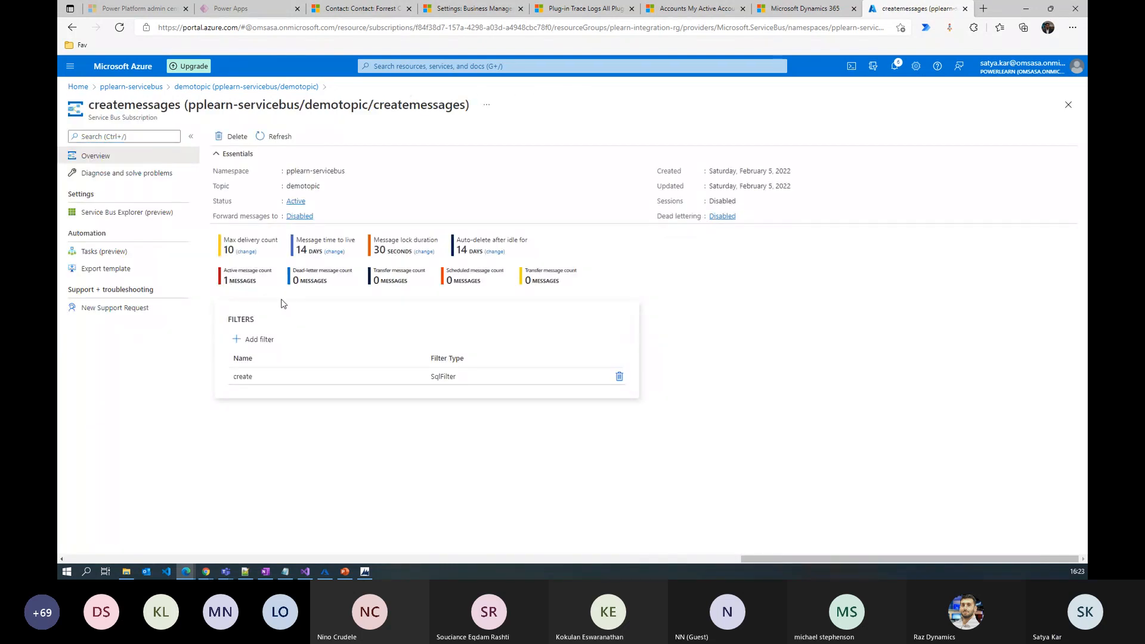
left_click(132, 213)
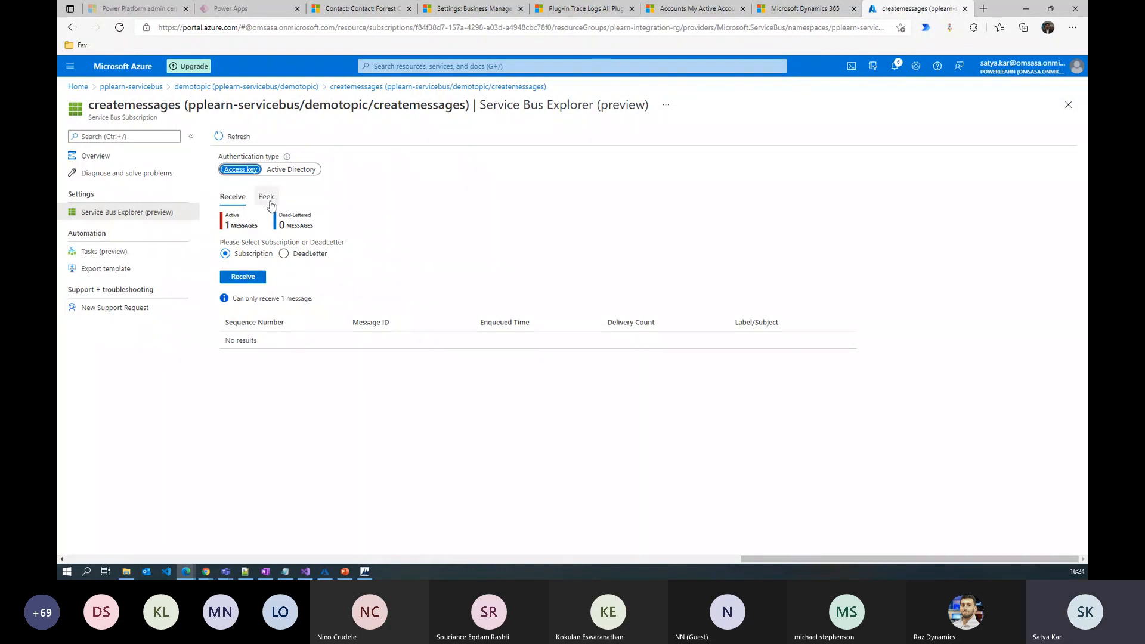
left_click(243, 278)
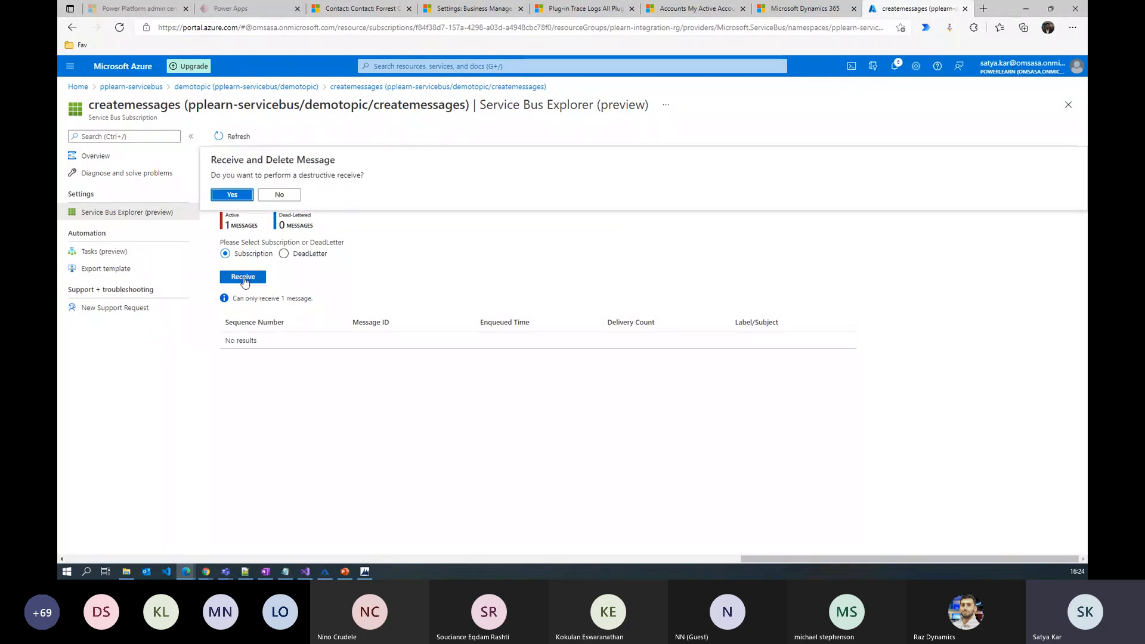
left_click(231, 194)
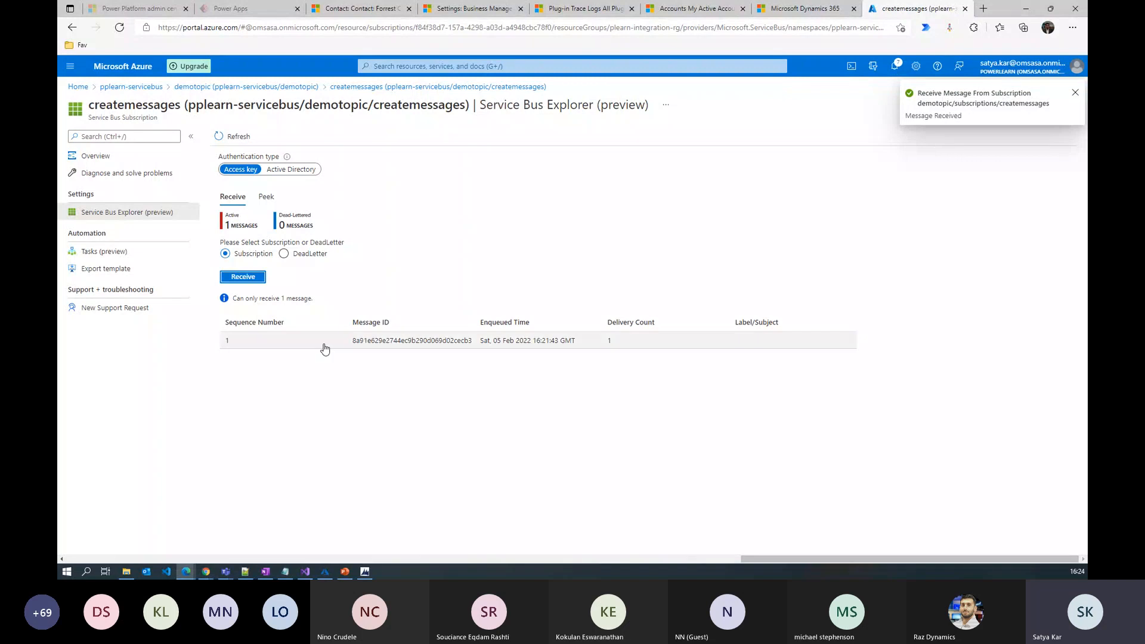
left_click(348, 343)
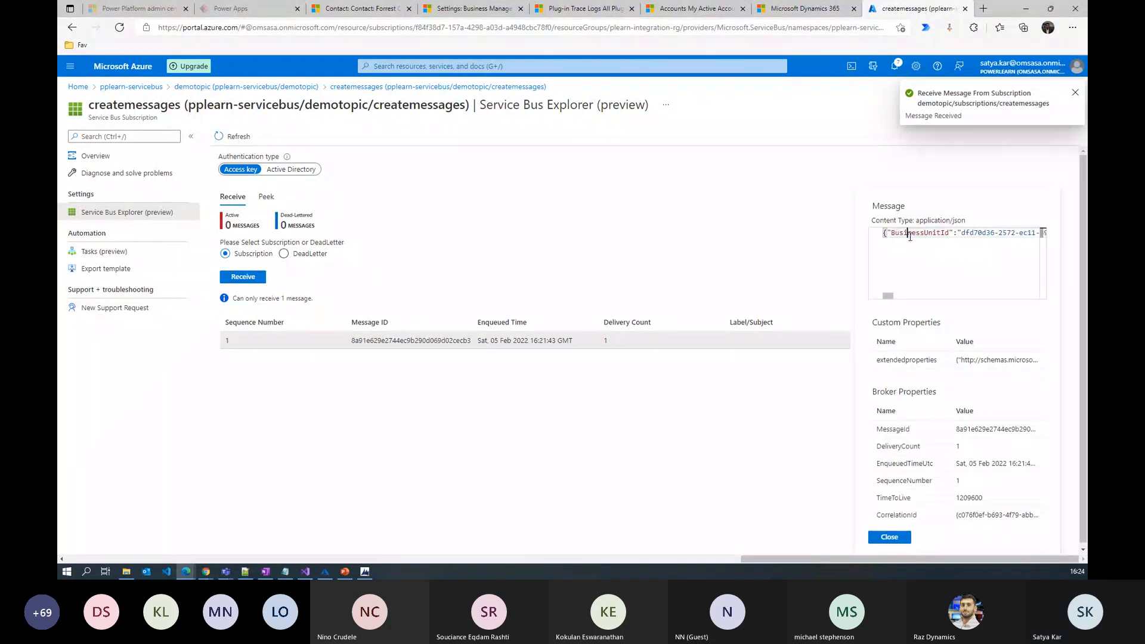
key("ctrl+a")
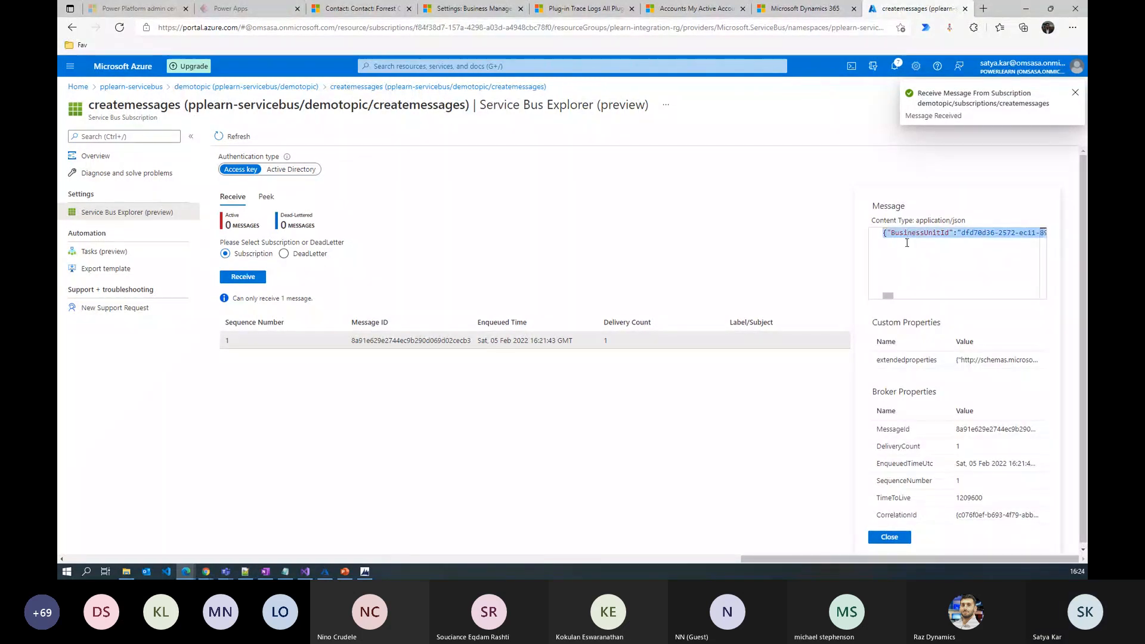
Paste the create message into the empty Notepad++ document and format it with JSON Viewer > Format JSON
key("alt+Tab")
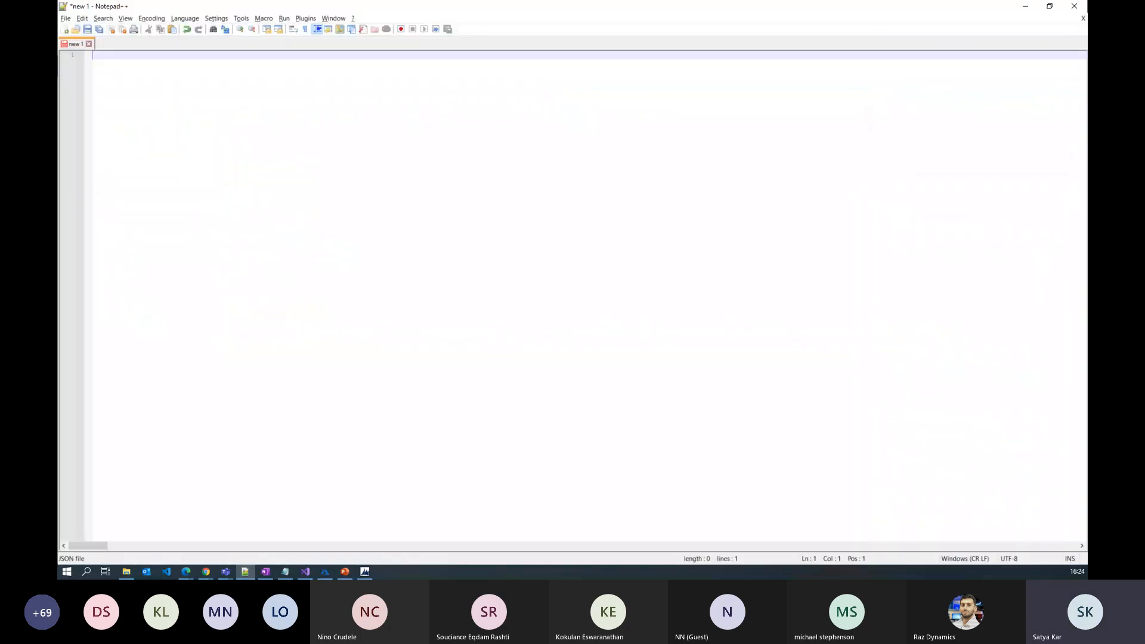
key("ctrl+v")
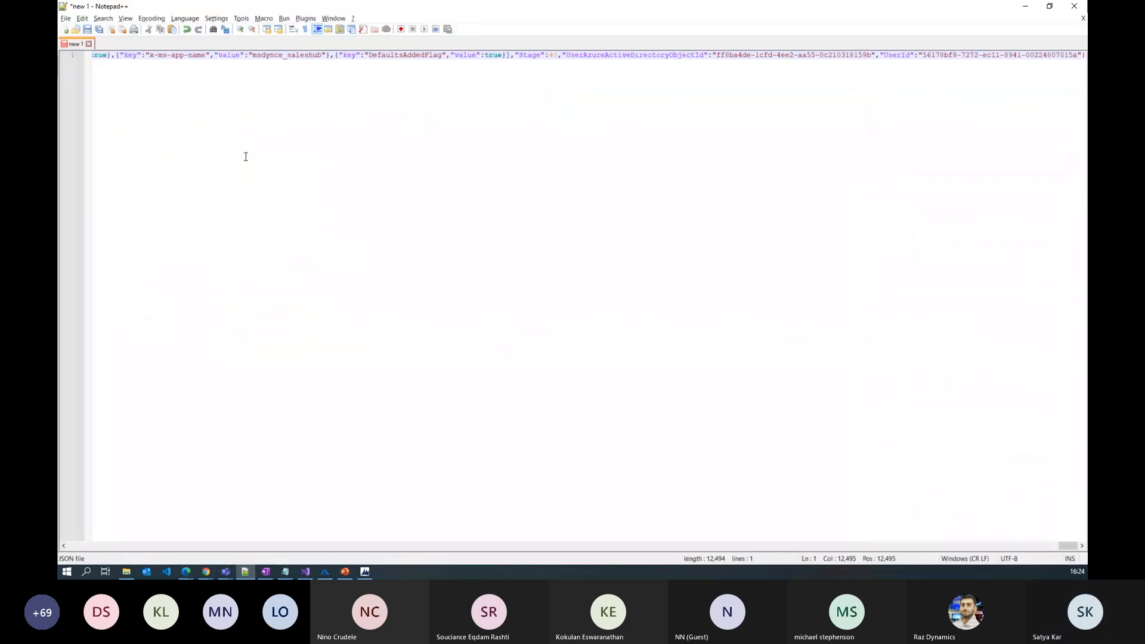
left_click(305, 18)
mouse_move(331, 60)
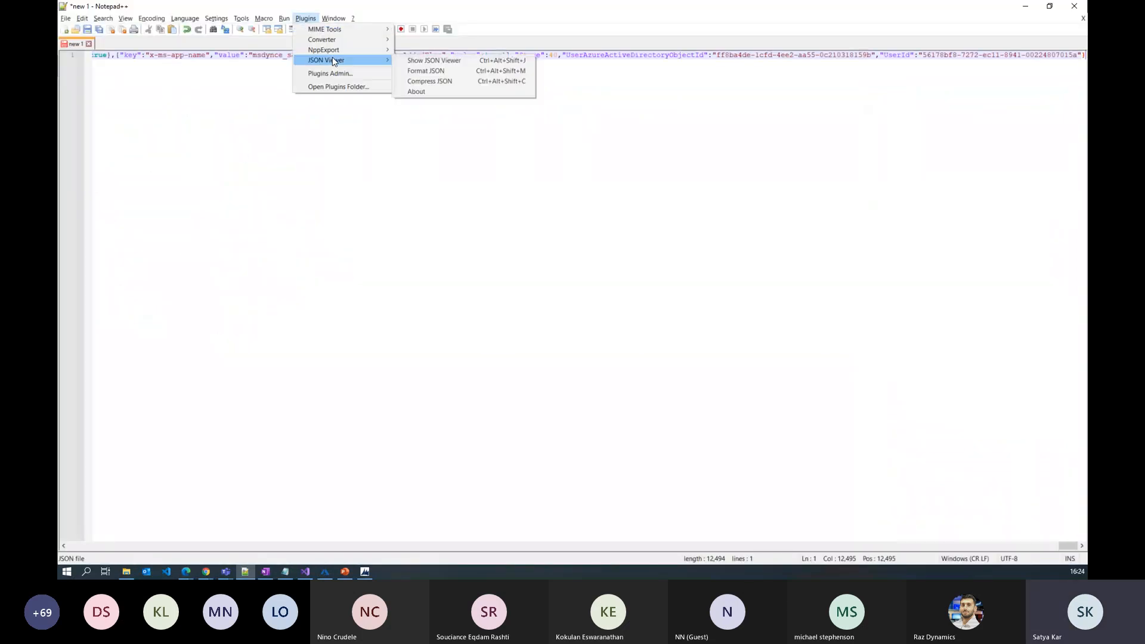
left_click(433, 71)
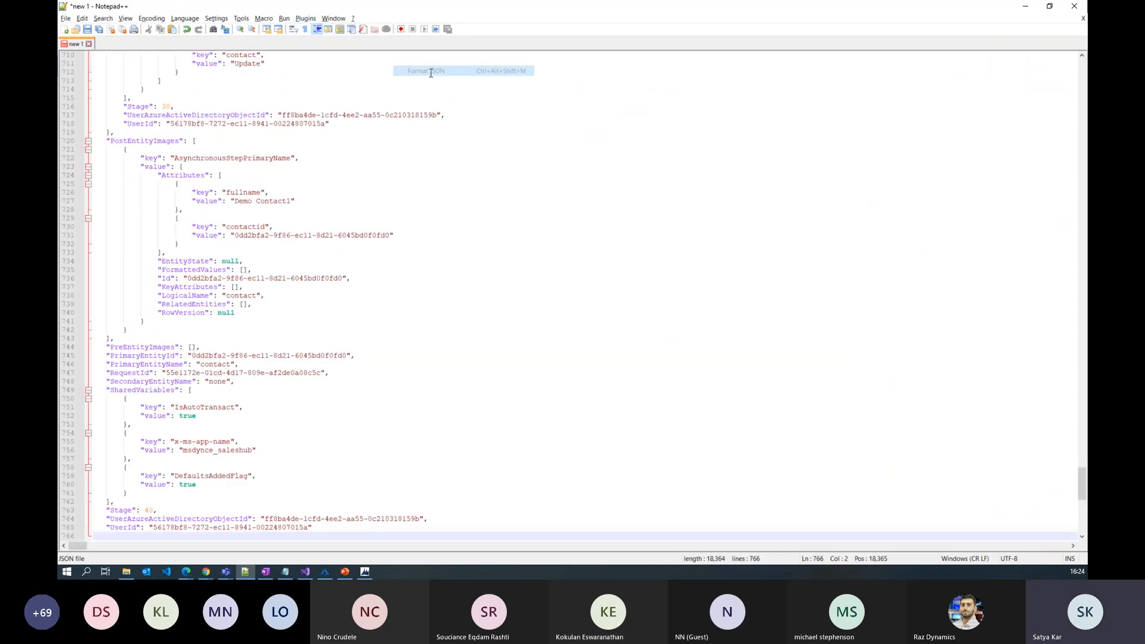
Review the formatted JSON down to the Demo Contact1 name, then return to the Azure createmessages page
left_click_drag(1082, 519, 1076, 95)
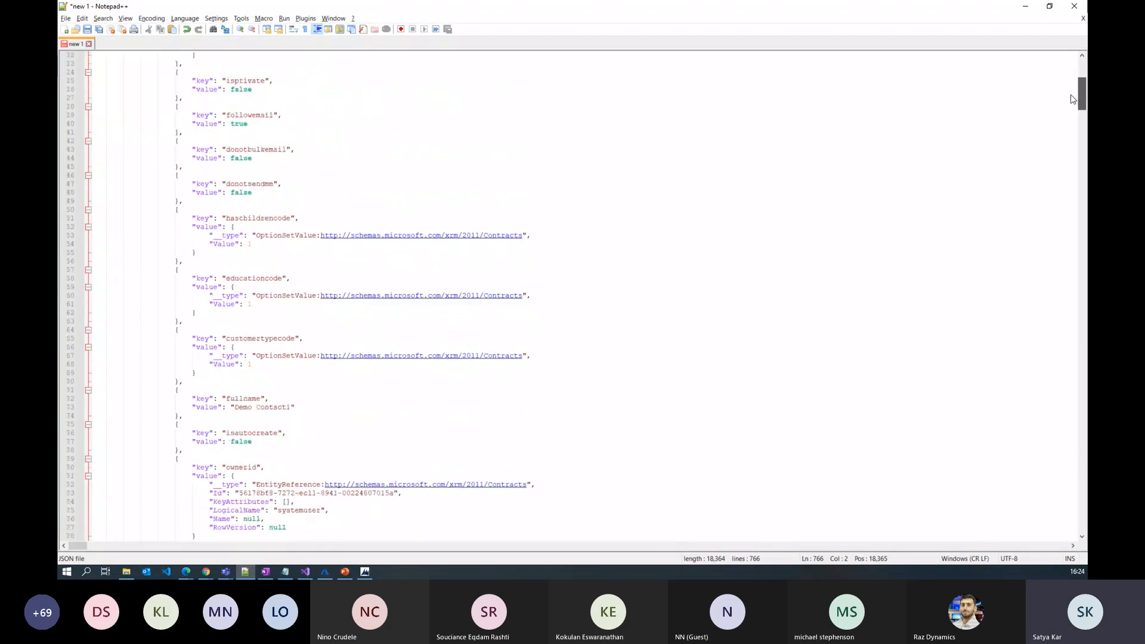
left_click_drag(295, 407, 175, 270)
left_click(461, 166)
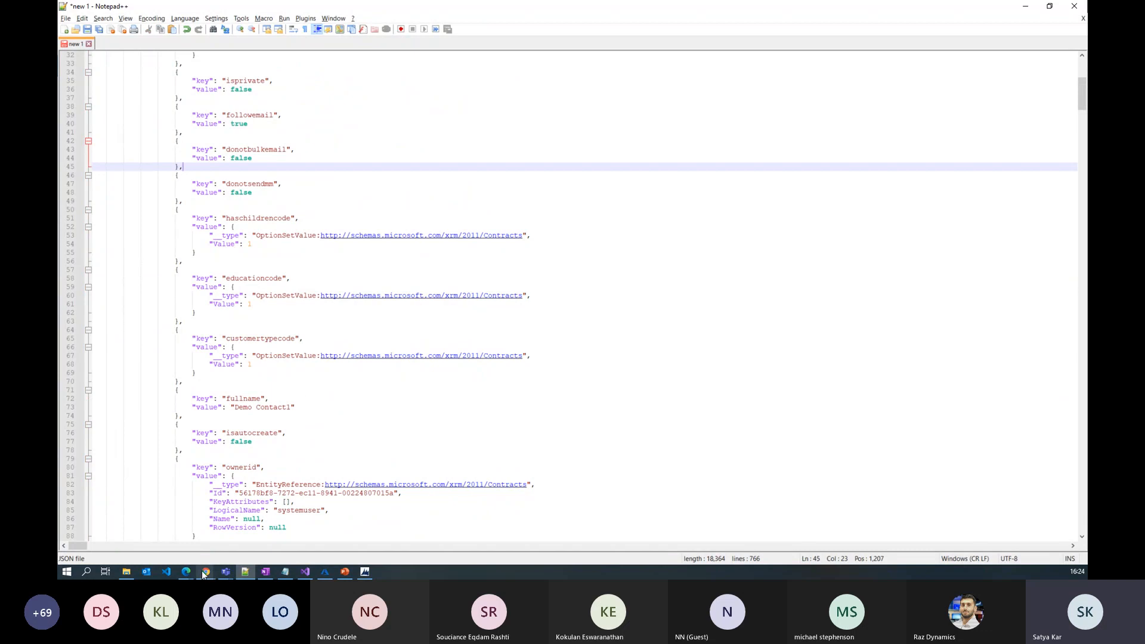
mouse_move(203, 574)
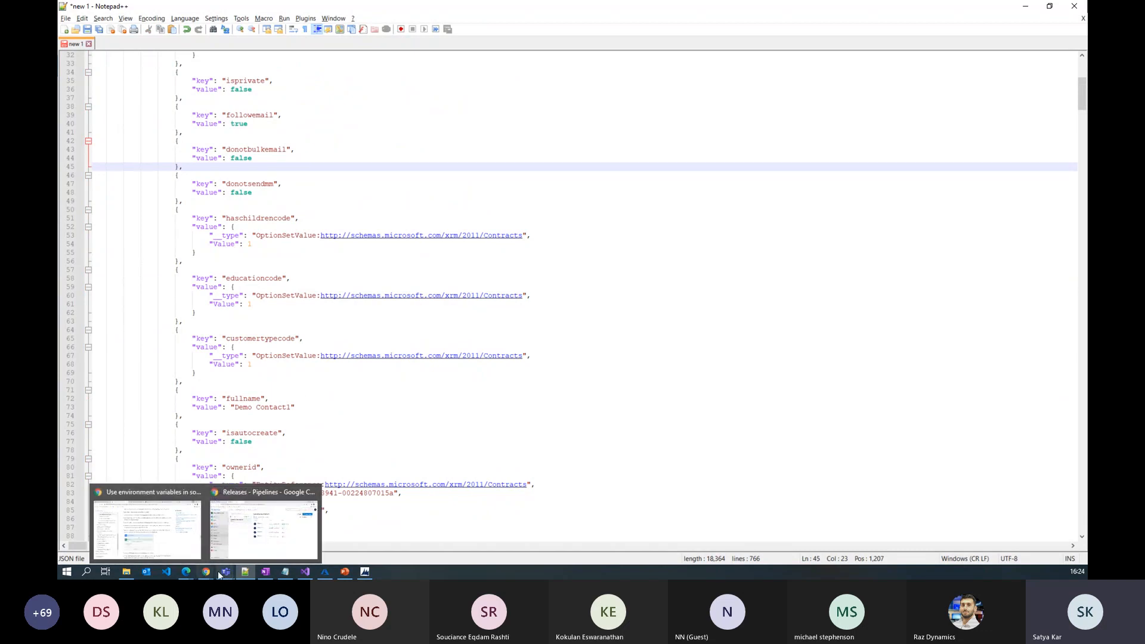
left_click(187, 572)
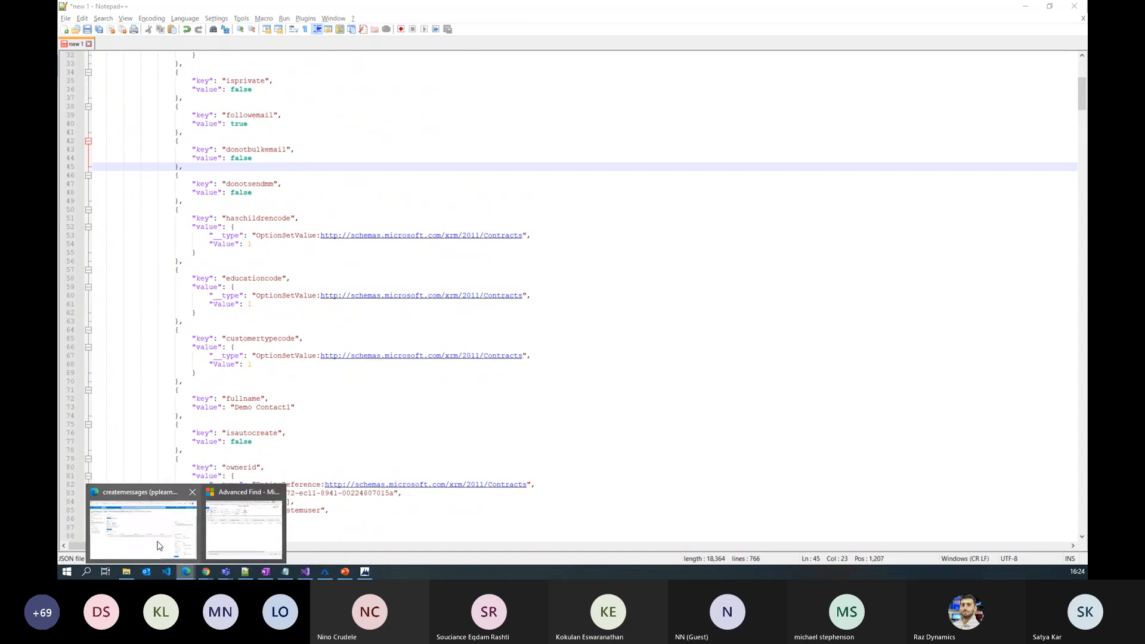
left_click(159, 545)
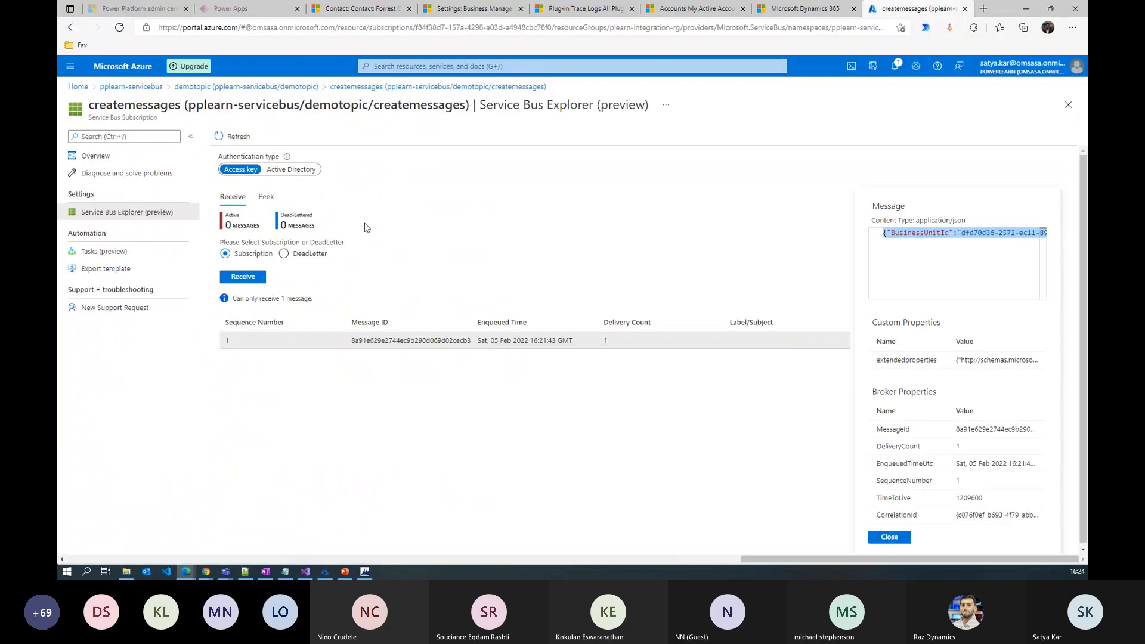
Close the message details and open Service Bus Explorer for the updatemessages subscription
left_click(883, 539)
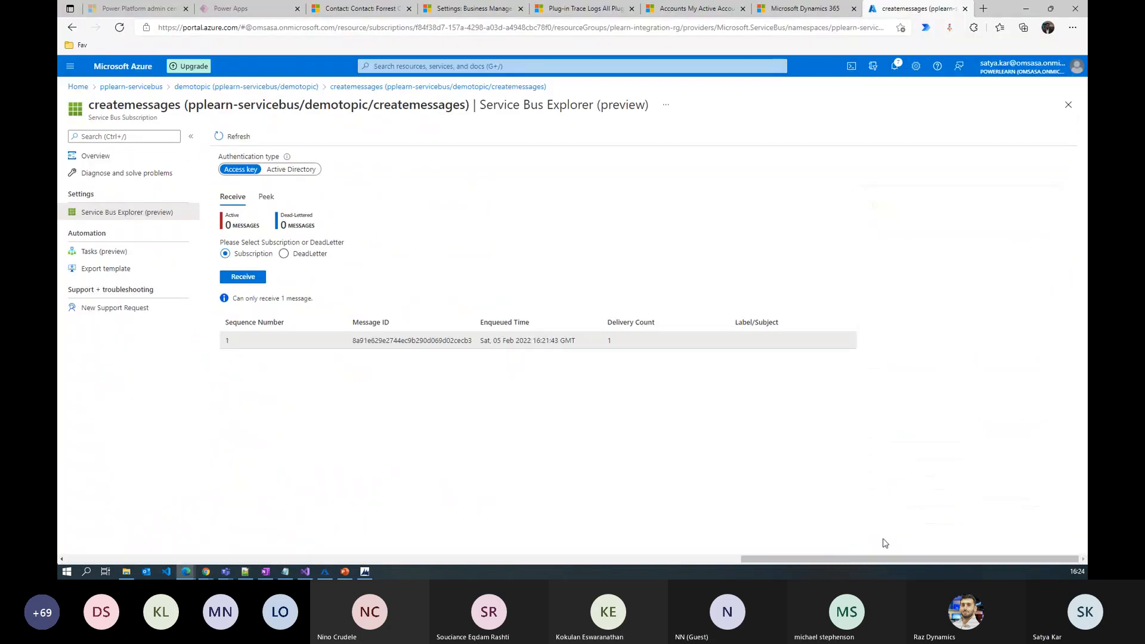
left_click(285, 88)
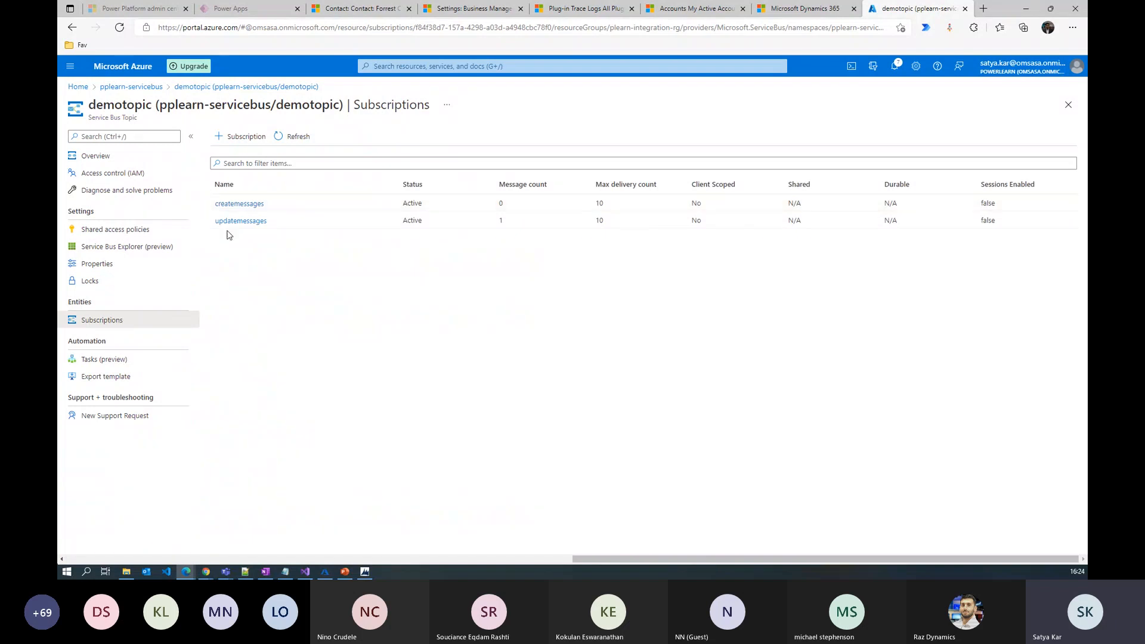
left_click(247, 222)
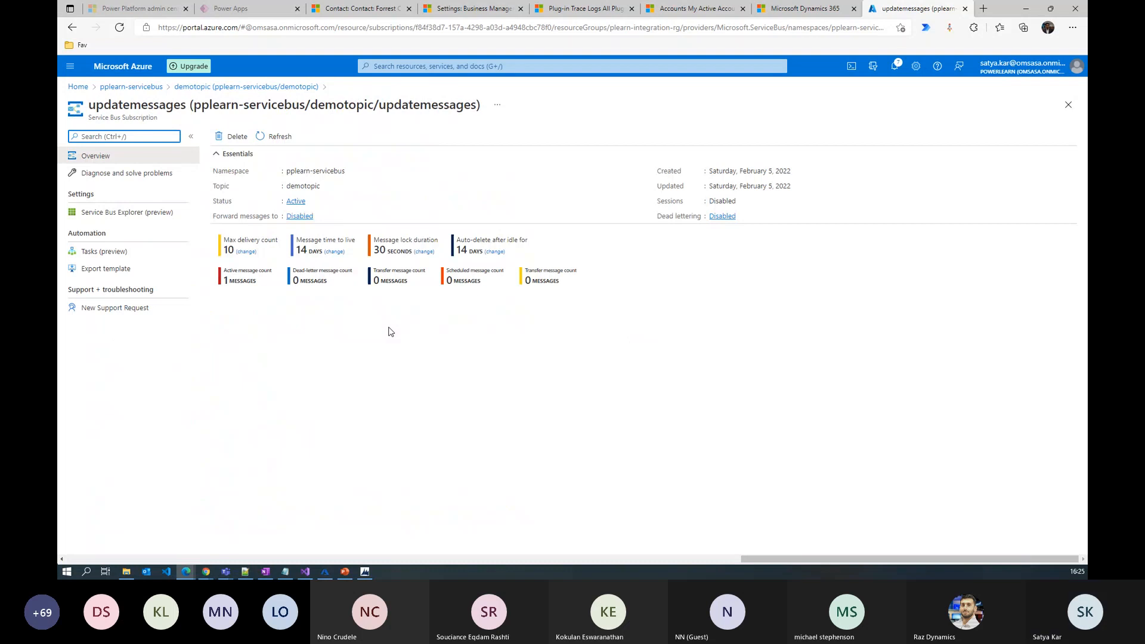
left_click(123, 217)
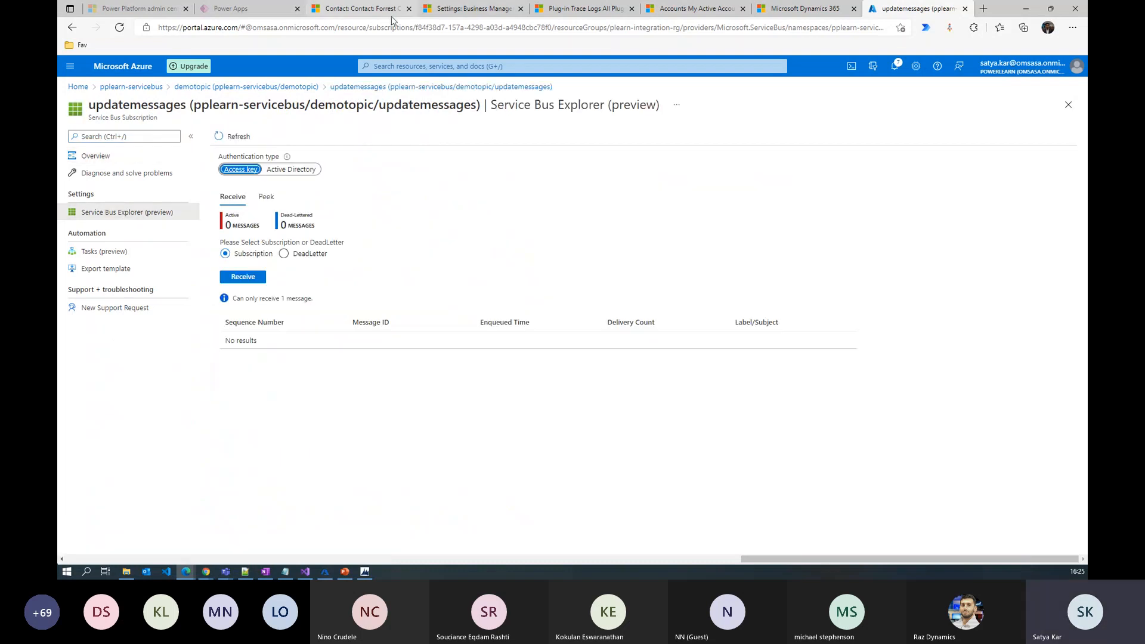
left_click(365, 13)
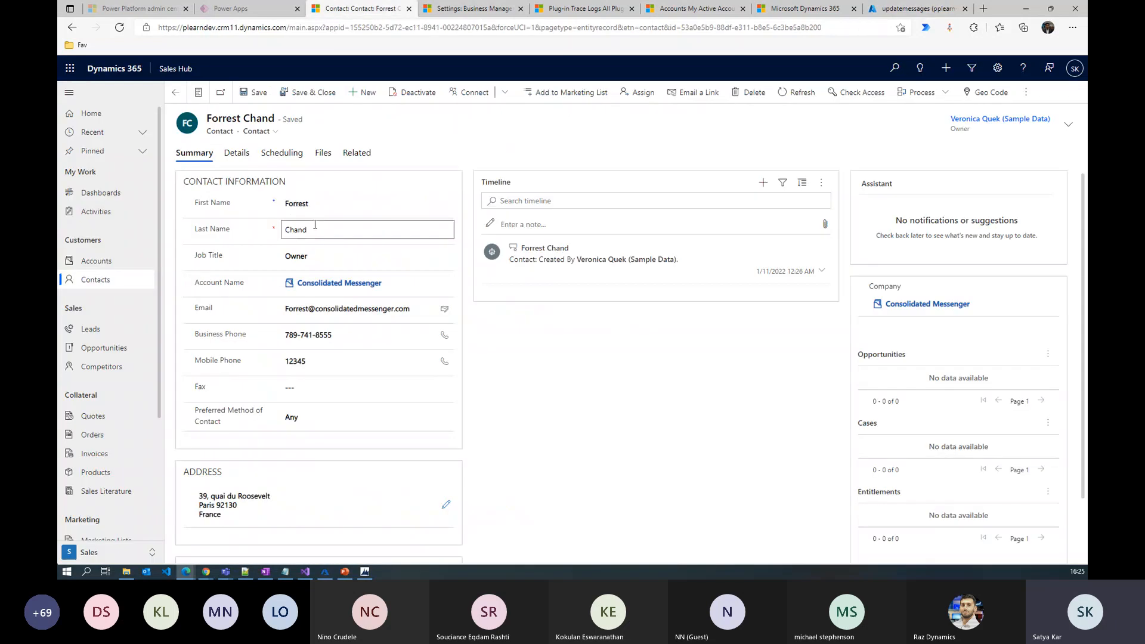
left_click(924, 14)
Receive and delete the updatemessages message, open it, and select its whole JSON body
left_click(254, 282)
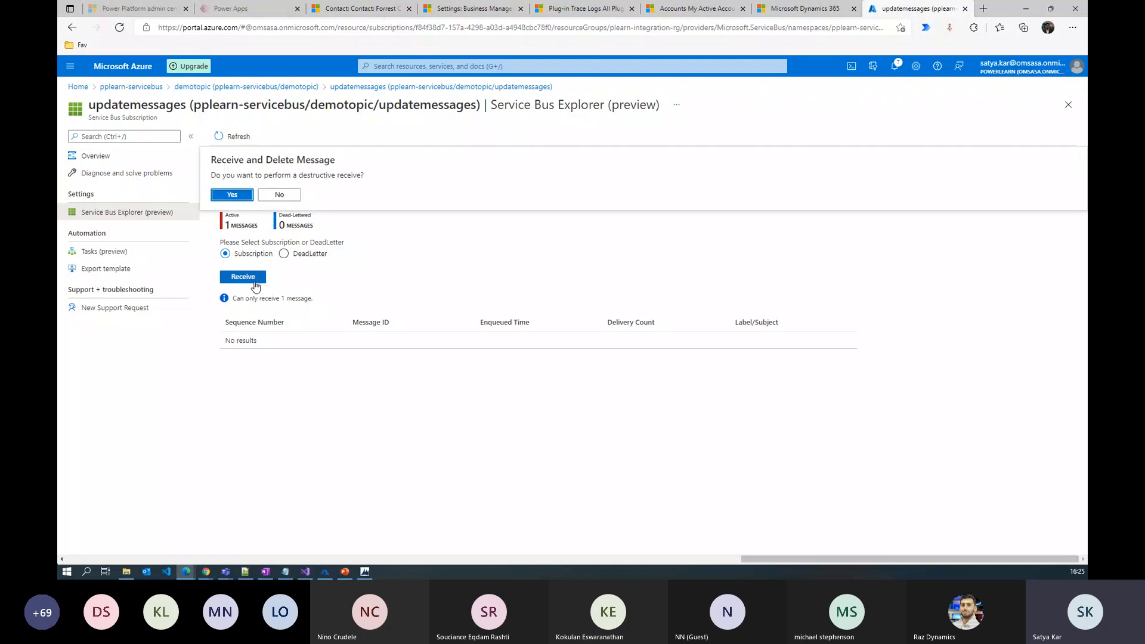
left_click(233, 197)
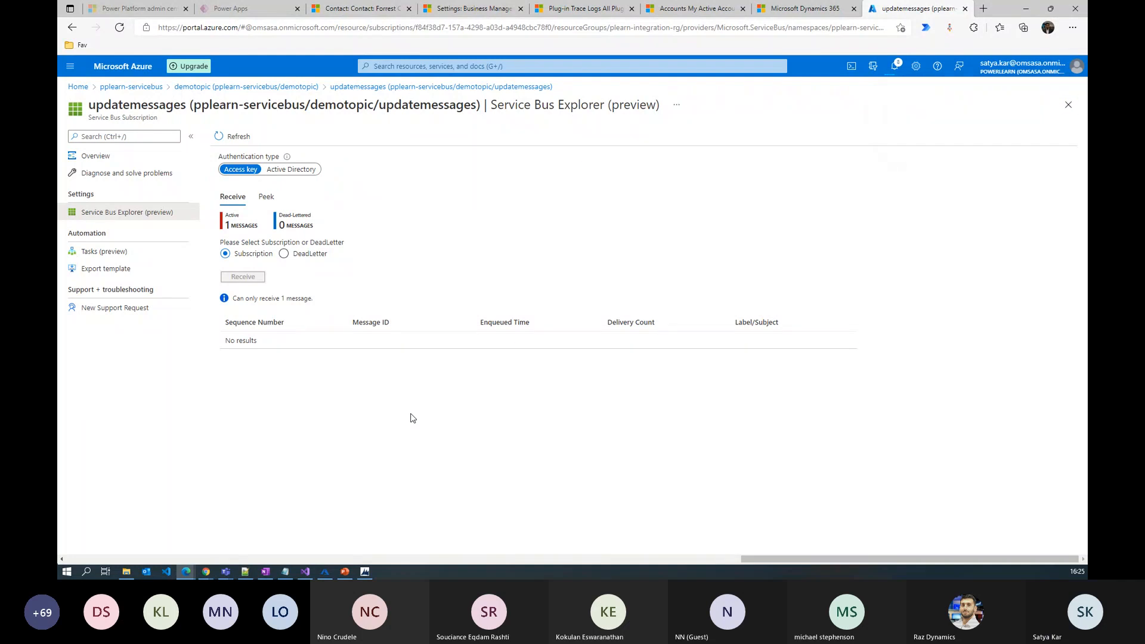
left_click(308, 340)
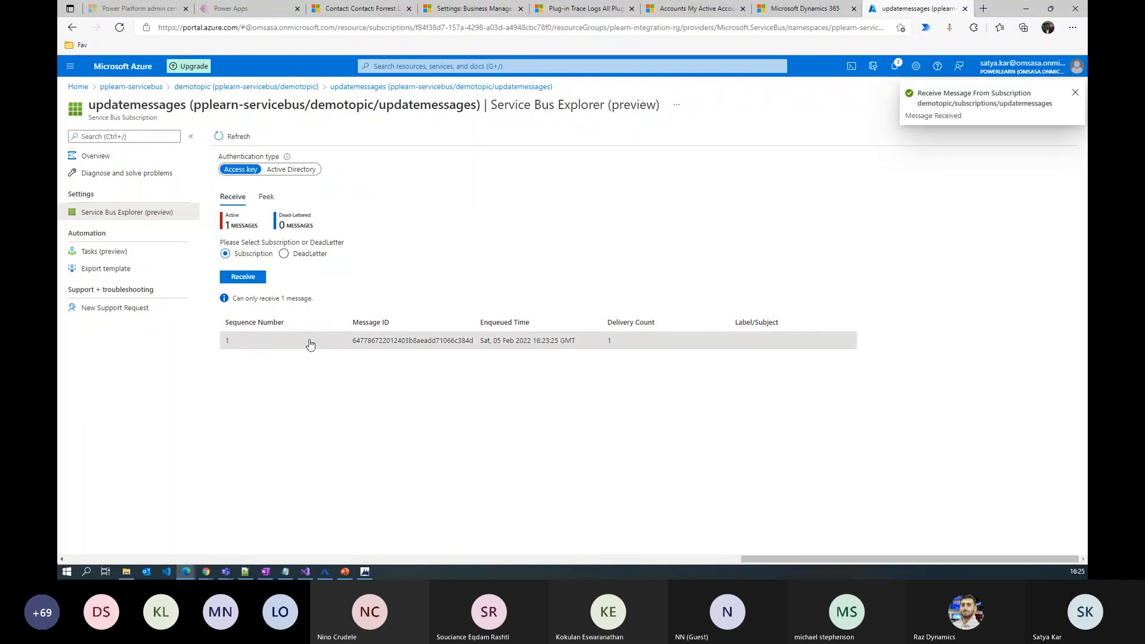
left_click(905, 234)
key("ctrl+a")
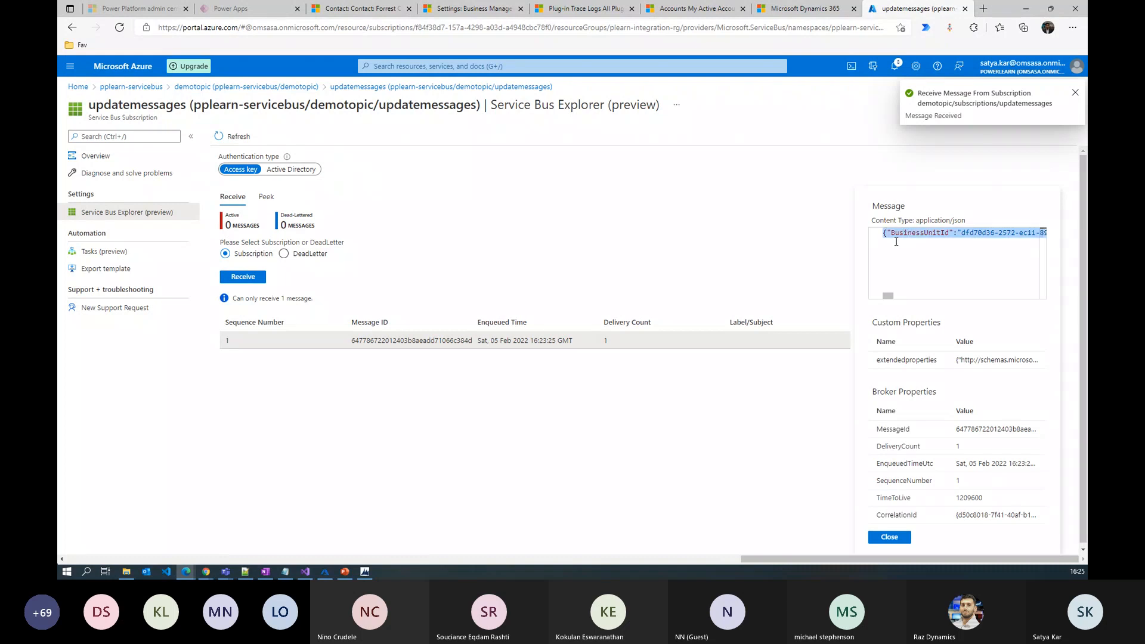
left_click(245, 572)
Replace the Notepad++ text with the formatted update JSON, mark the changed mobilephone, then advance to Demo #2
key("ctrl+a")
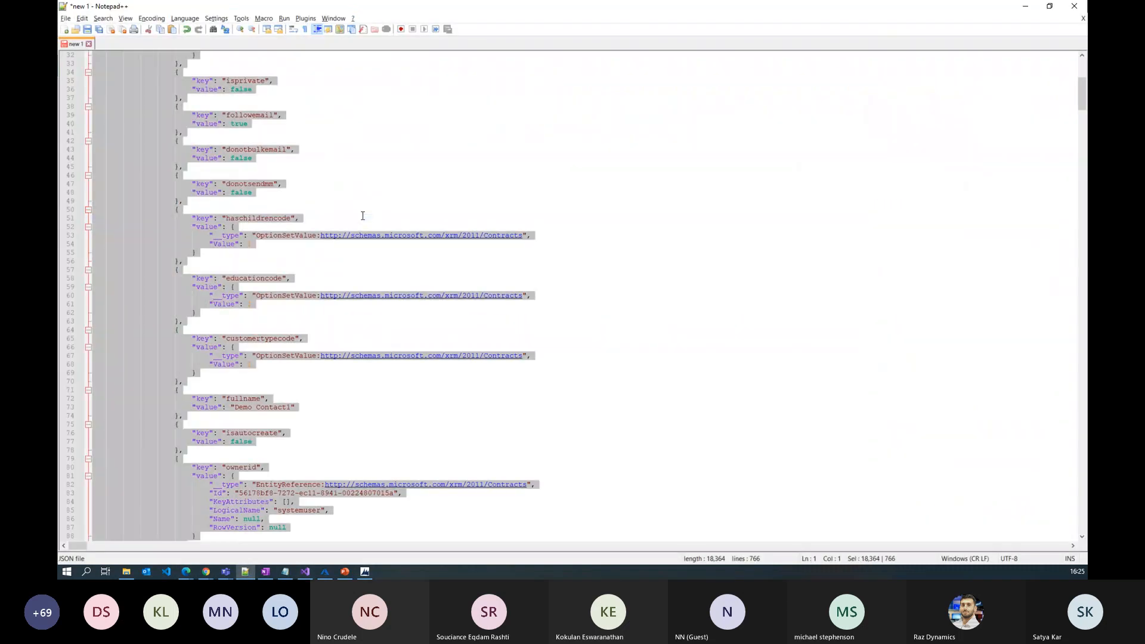
key("ctrl+v")
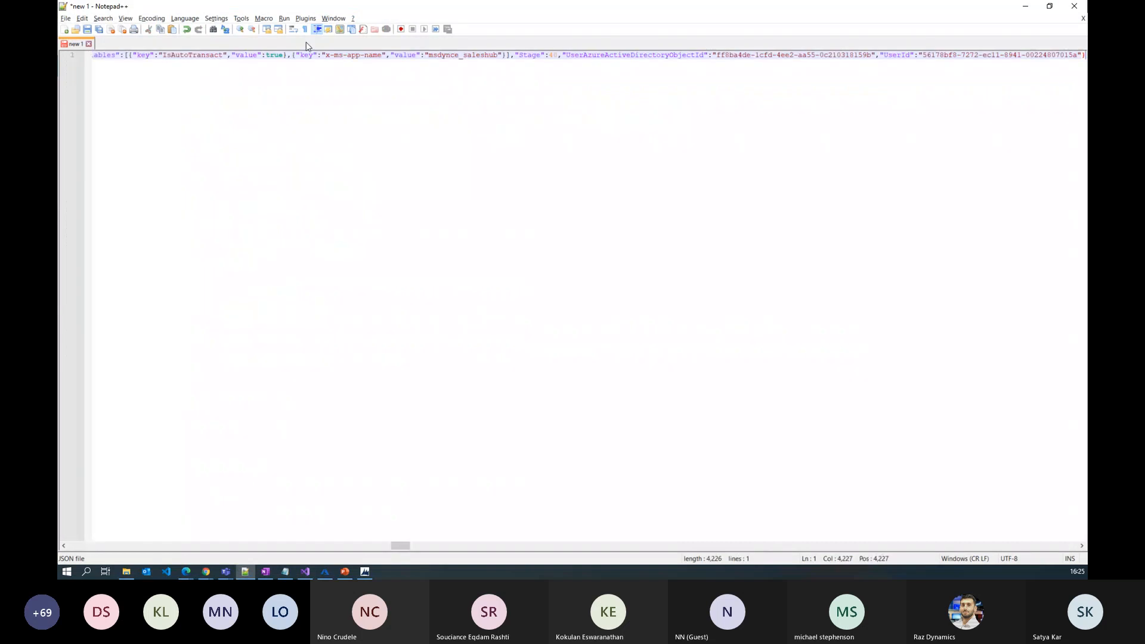
left_click(305, 18)
mouse_move(346, 60)
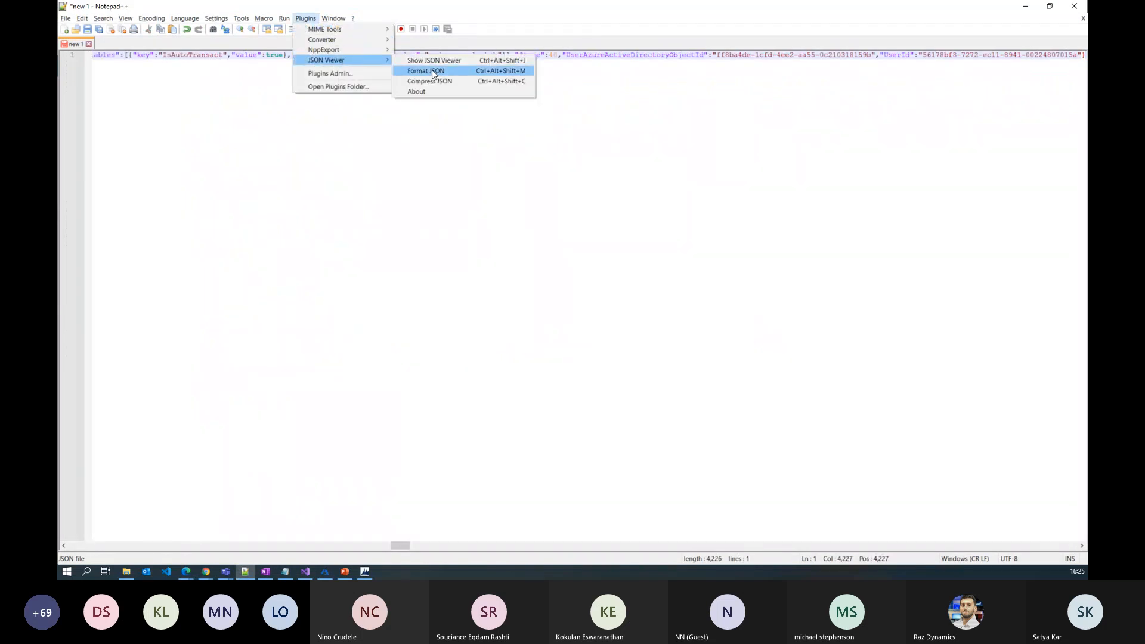
left_click(426, 71)
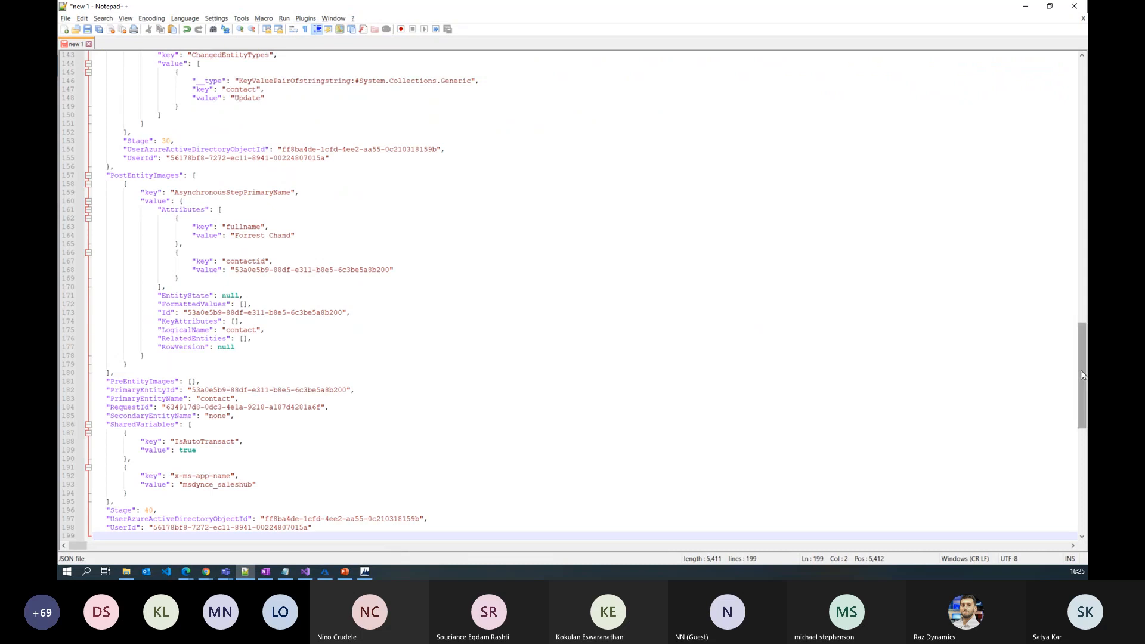
left_click_drag(1081, 374, 1079, 110)
left_click(256, 176)
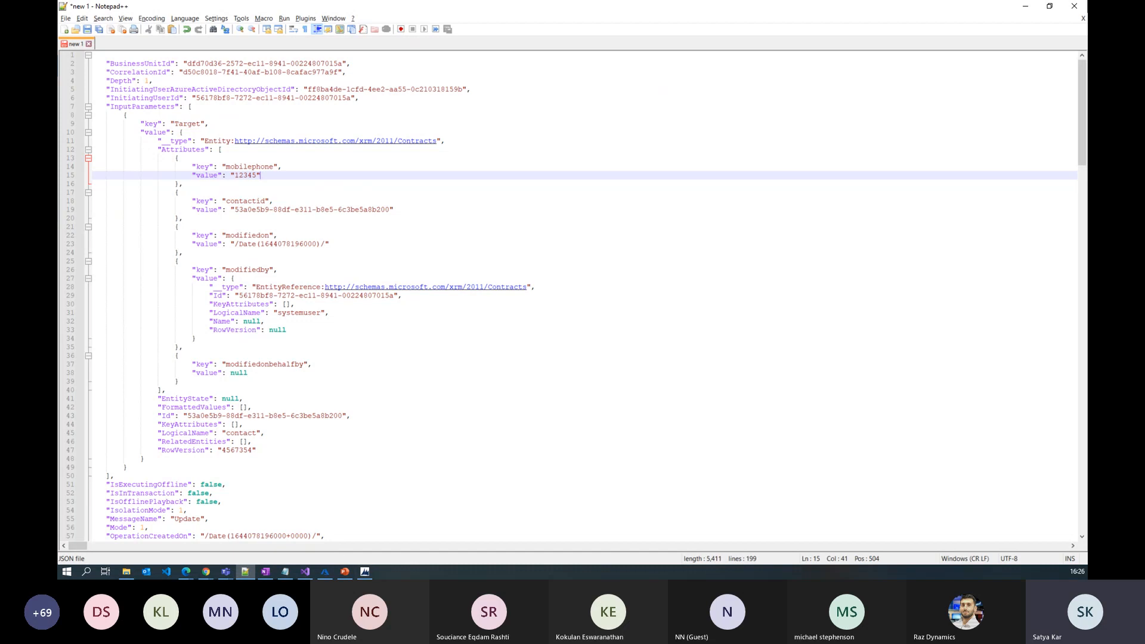
key("alt+Tab")
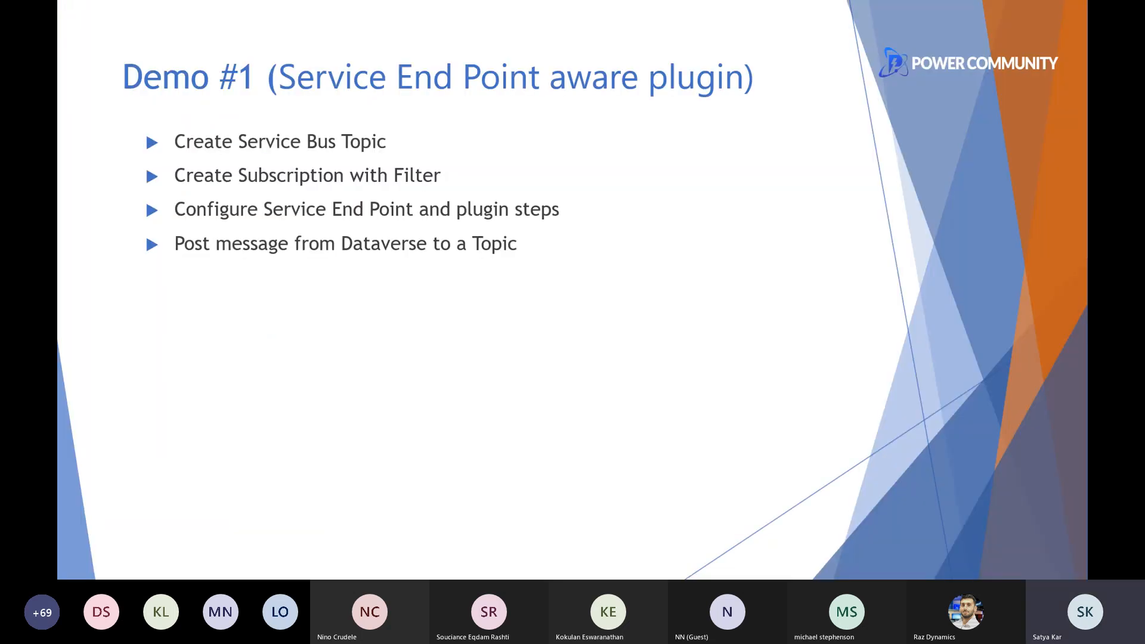
left_click(496, 375)
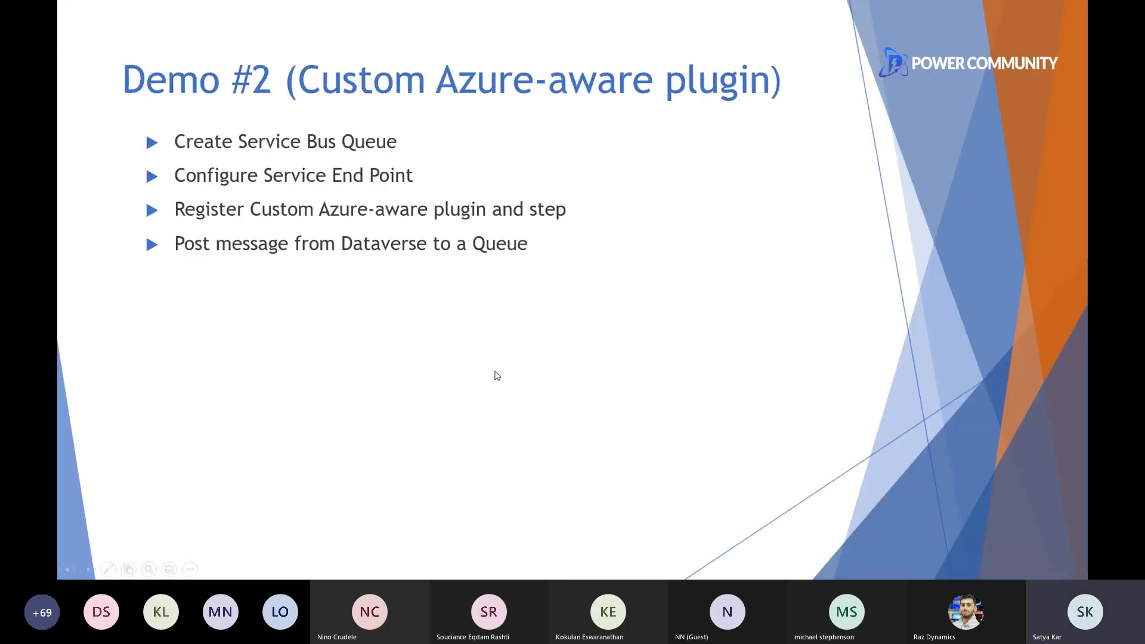
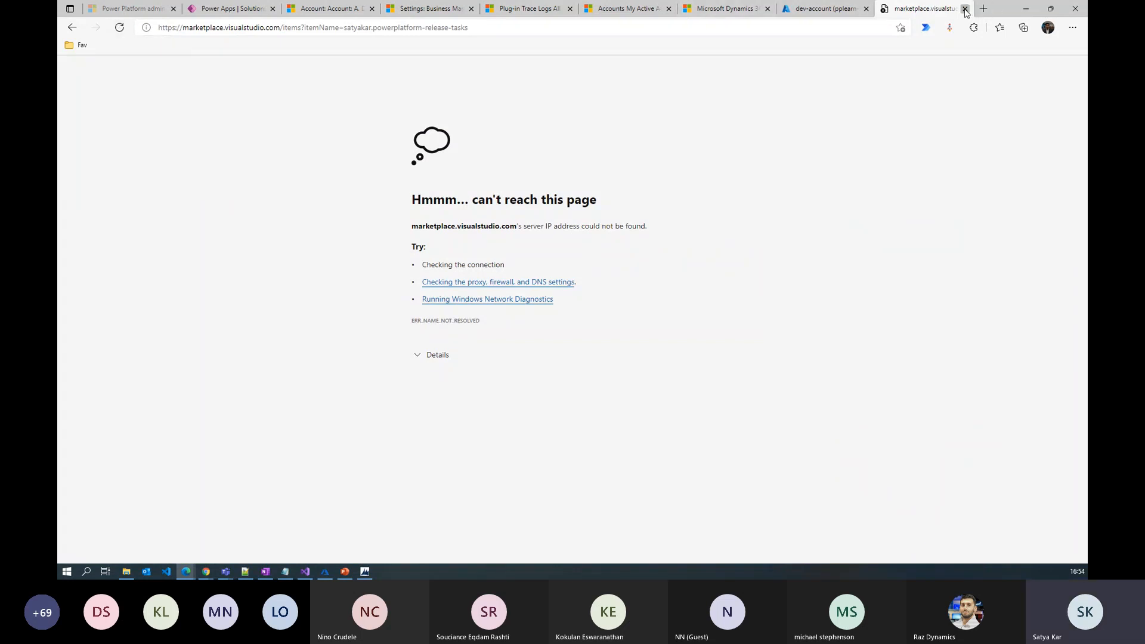
Close the failed marketplace tab and maximize the Power Platform Release Extensions window
left_click(965, 12)
key("alt+Tab")
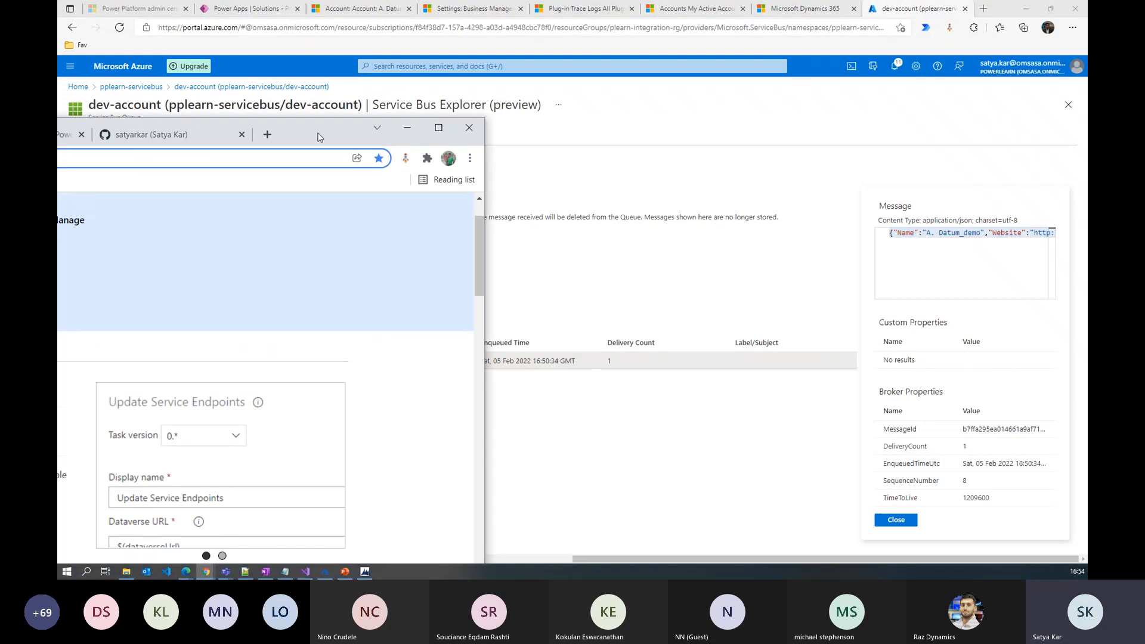
double_click(317, 137)
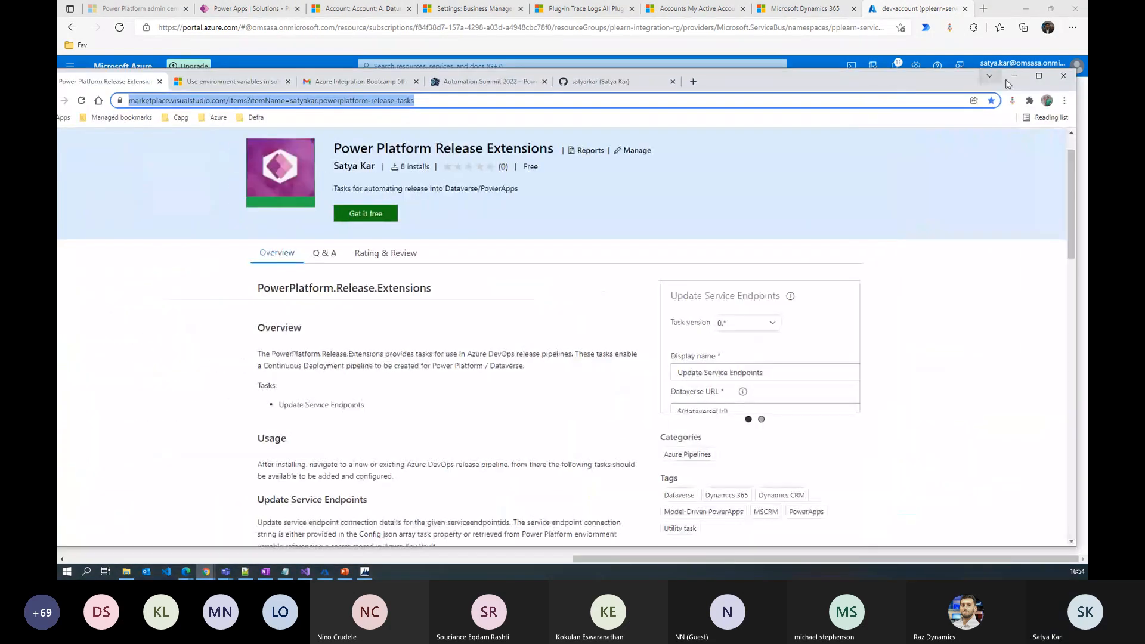
left_click(1039, 76)
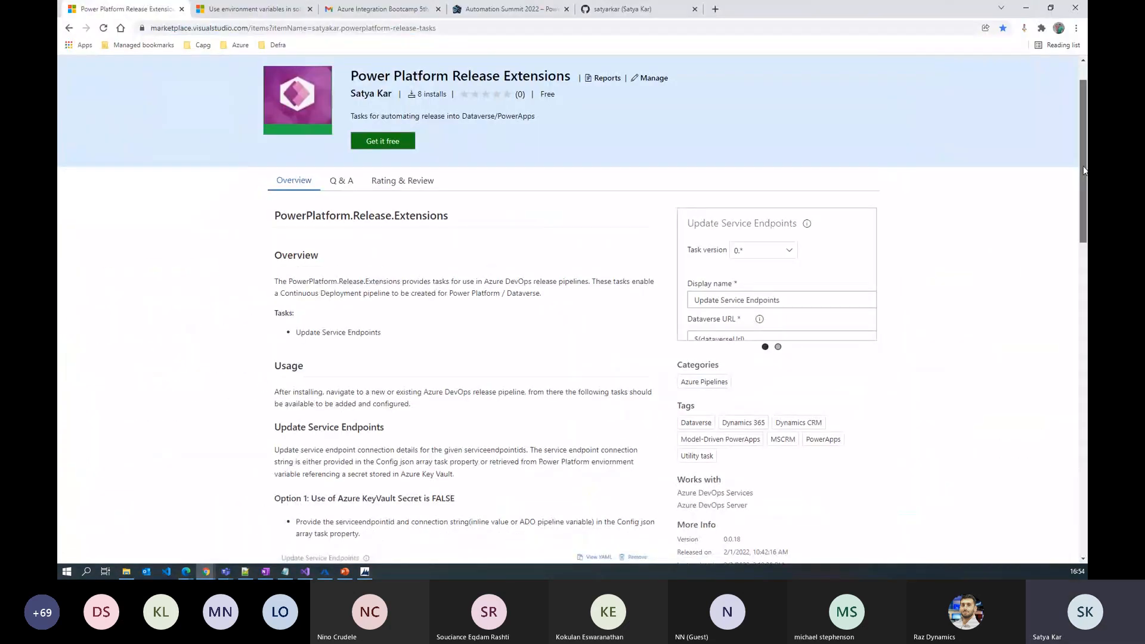
Scroll through the extension documentation, including both Key Vault options, to the end
scroll(398, 298, "down", 1)
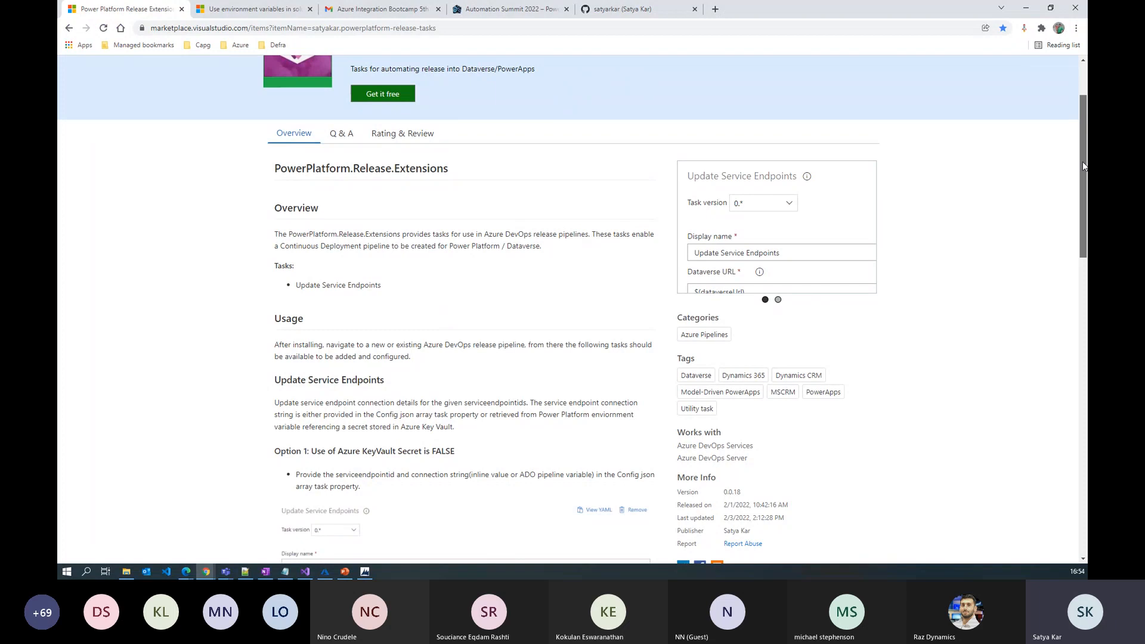
left_click_drag(1083, 162, 1082, 210)
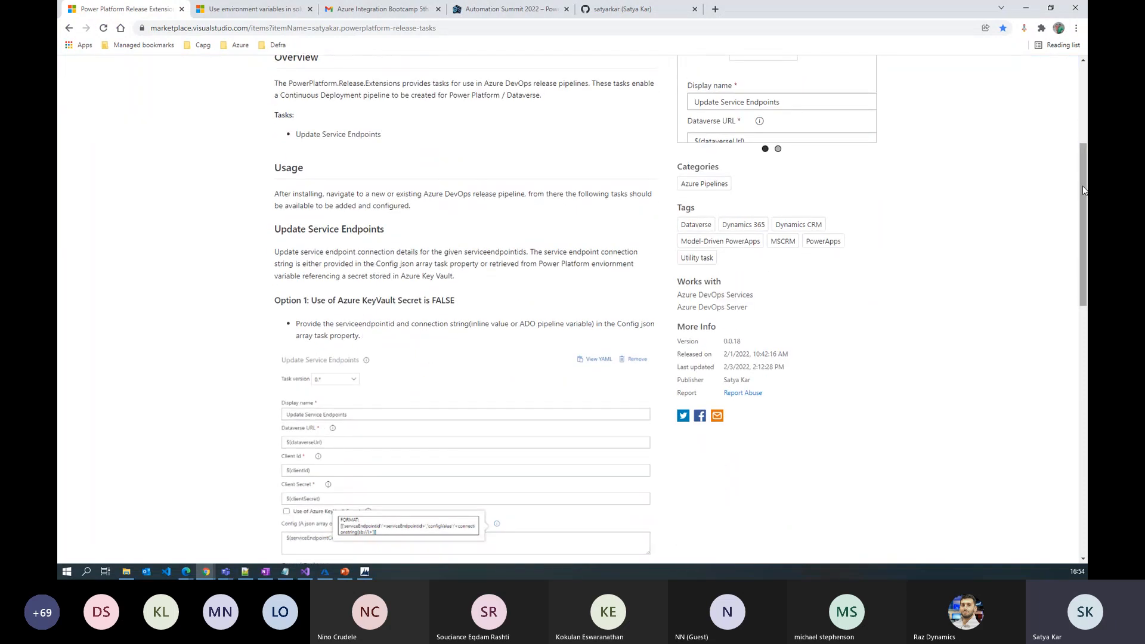
mouse_move(1082, 184)
left_mouse_down()
mouse_move(1079, 198)
mouse_move(1077, 172)
left_mouse_up()
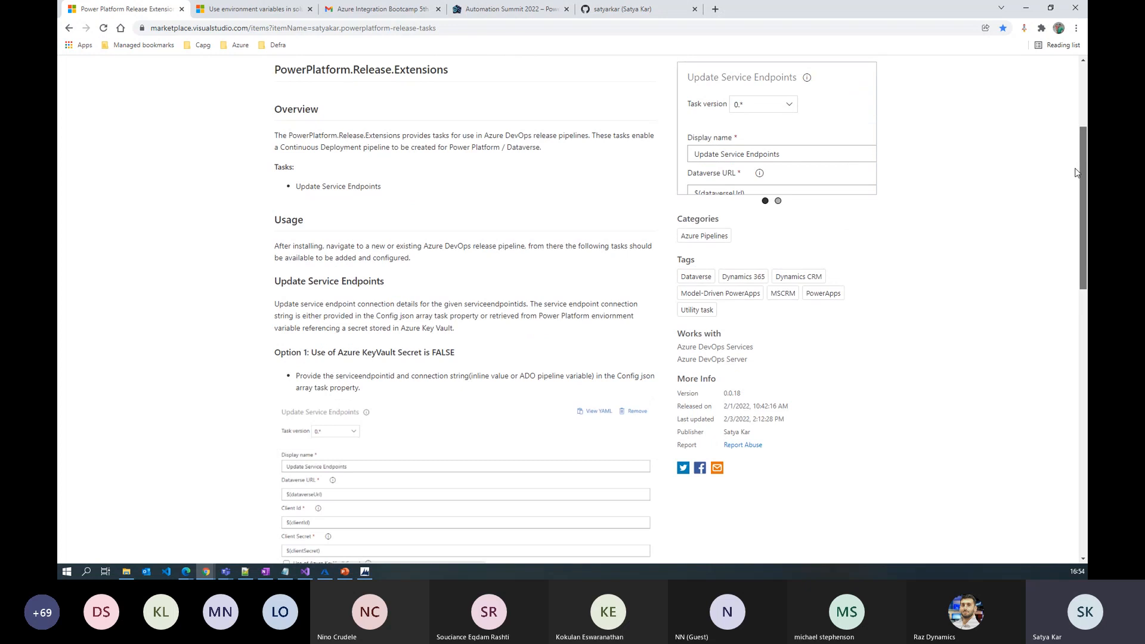
left_click_drag(1076, 173, 1076, 193)
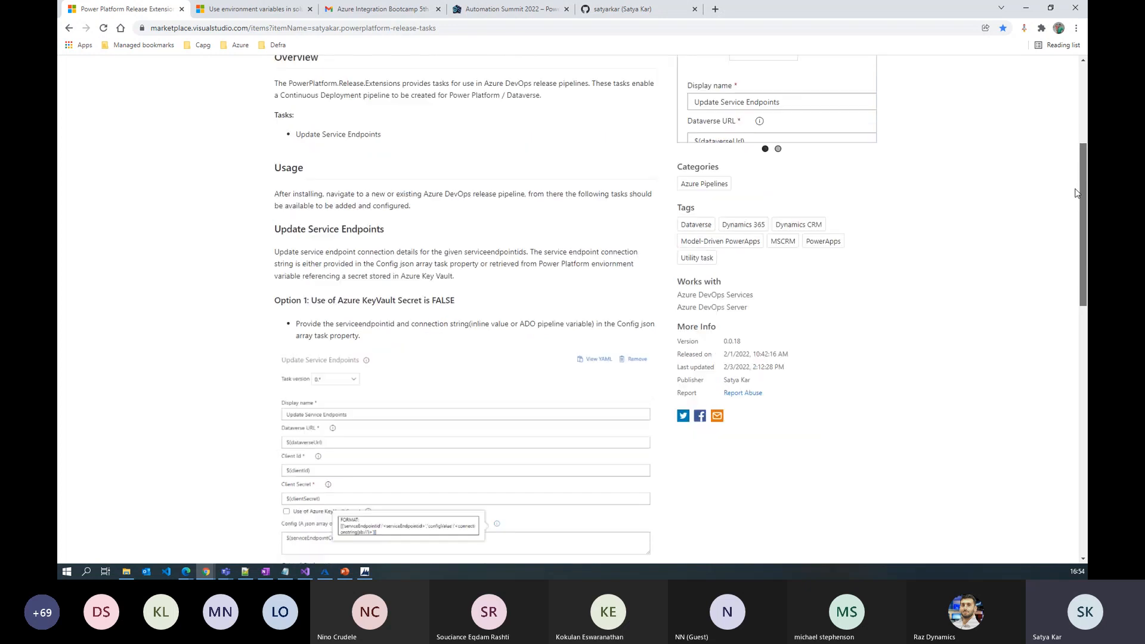
scroll(463, 213, "down", 2)
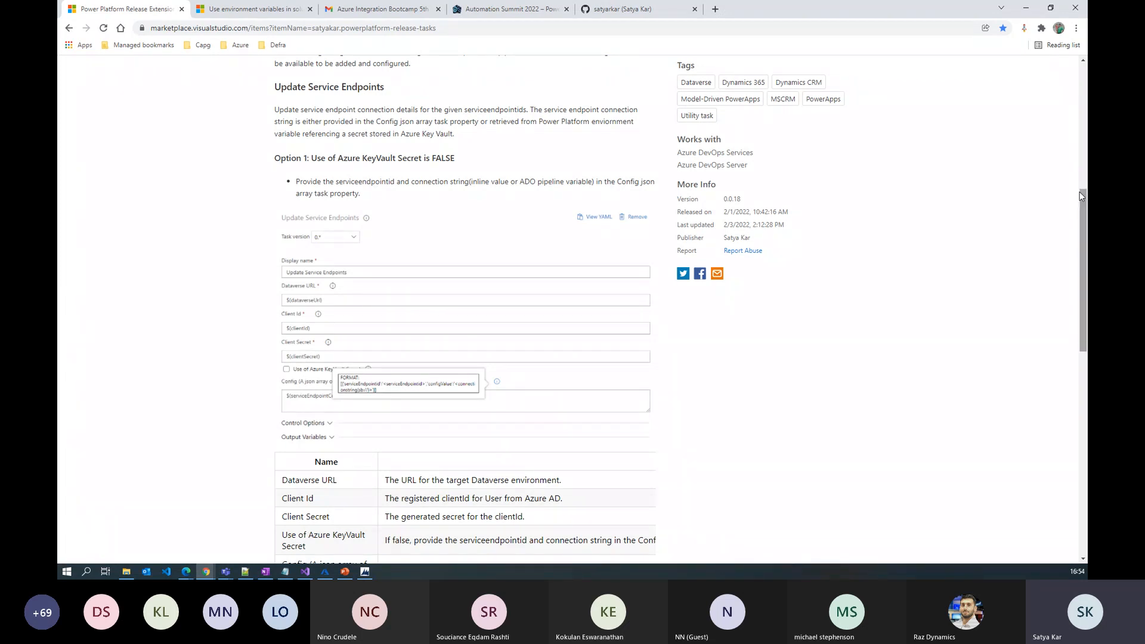
left_click_drag(1079, 191, 1082, 244)
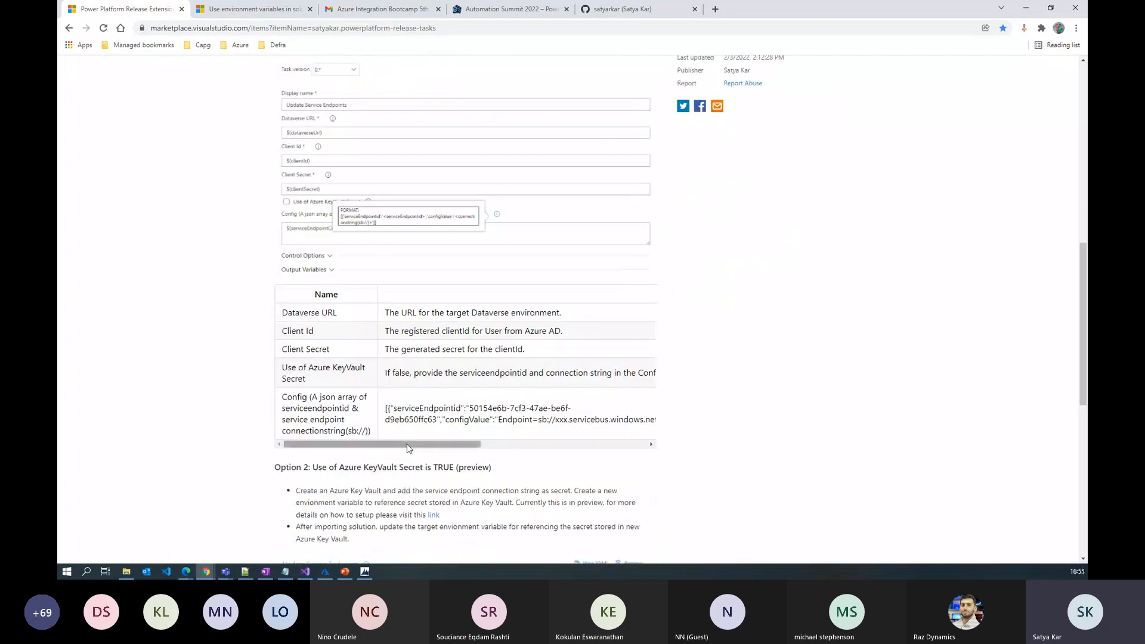
mouse_move(408, 445)
left_mouse_down()
mouse_move(559, 443)
mouse_move(400, 445)
left_mouse_up()
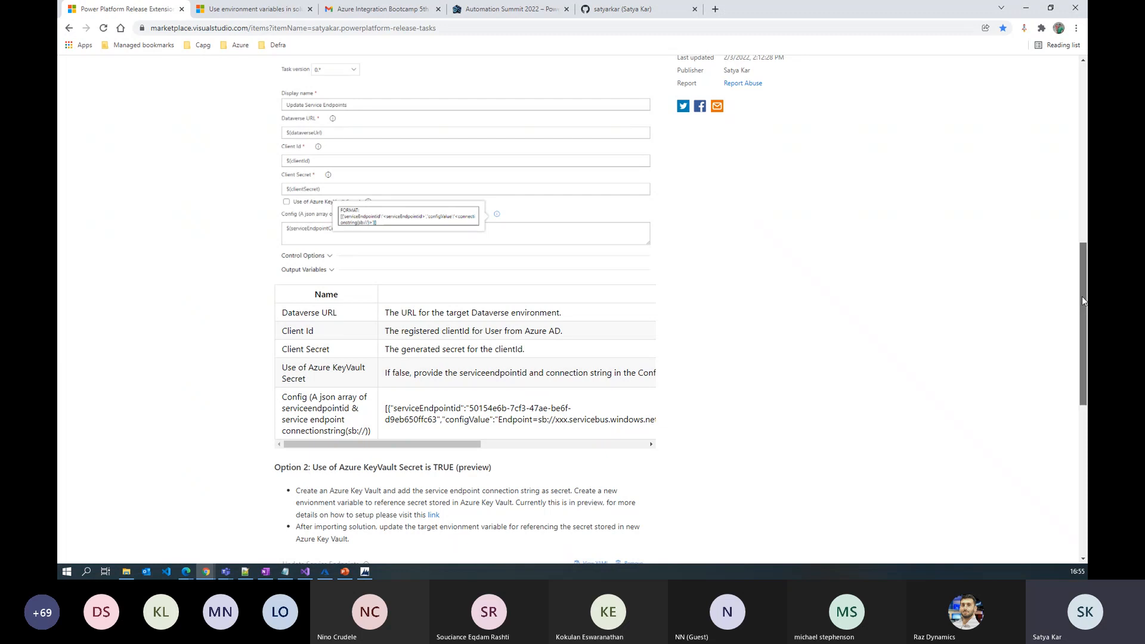
left_click_drag(1082, 296, 1078, 421)
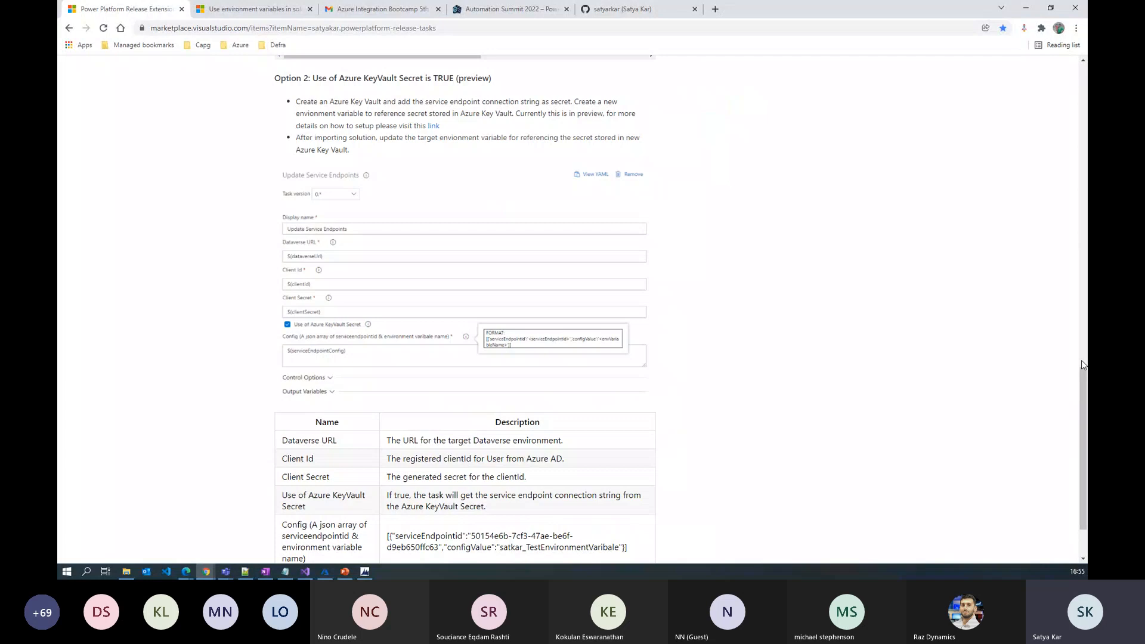
scroll(585, 294, "down", 2)
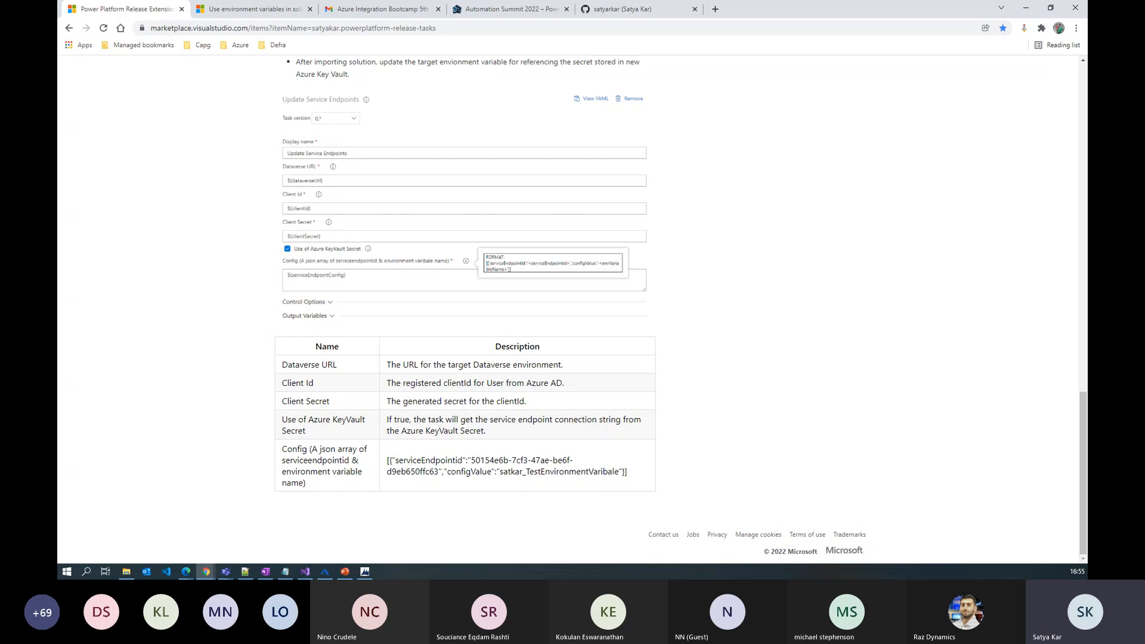
Bring the Azure DevOps window forward, showing the Environment-TEST variable group in Library
key("alt+Tab")
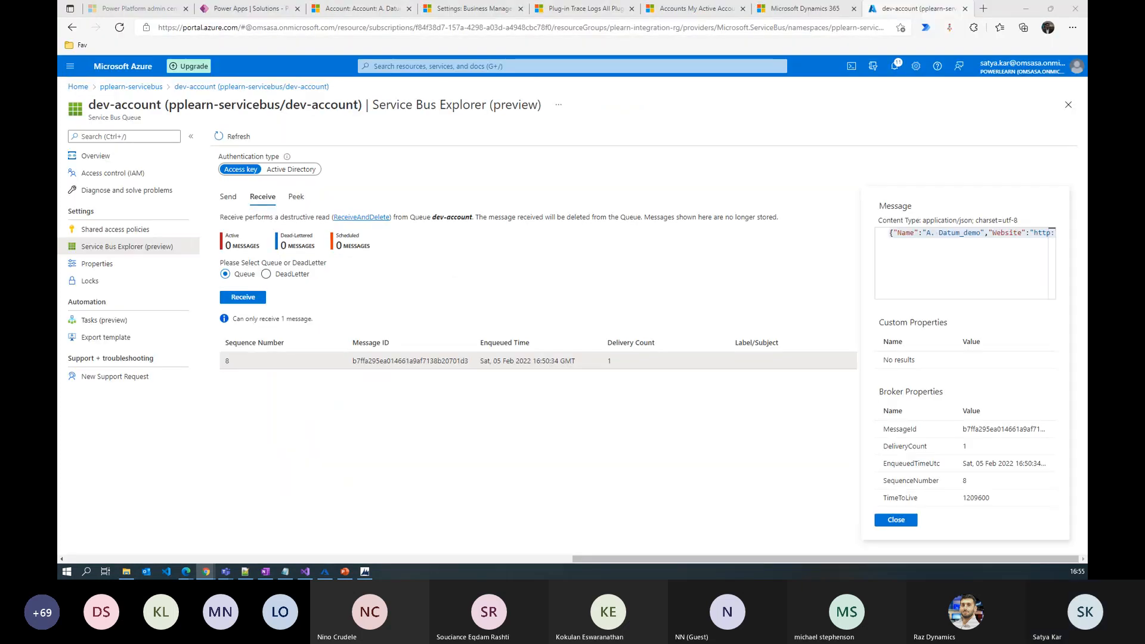
key("alt+Tab")
key("alt+Tab")
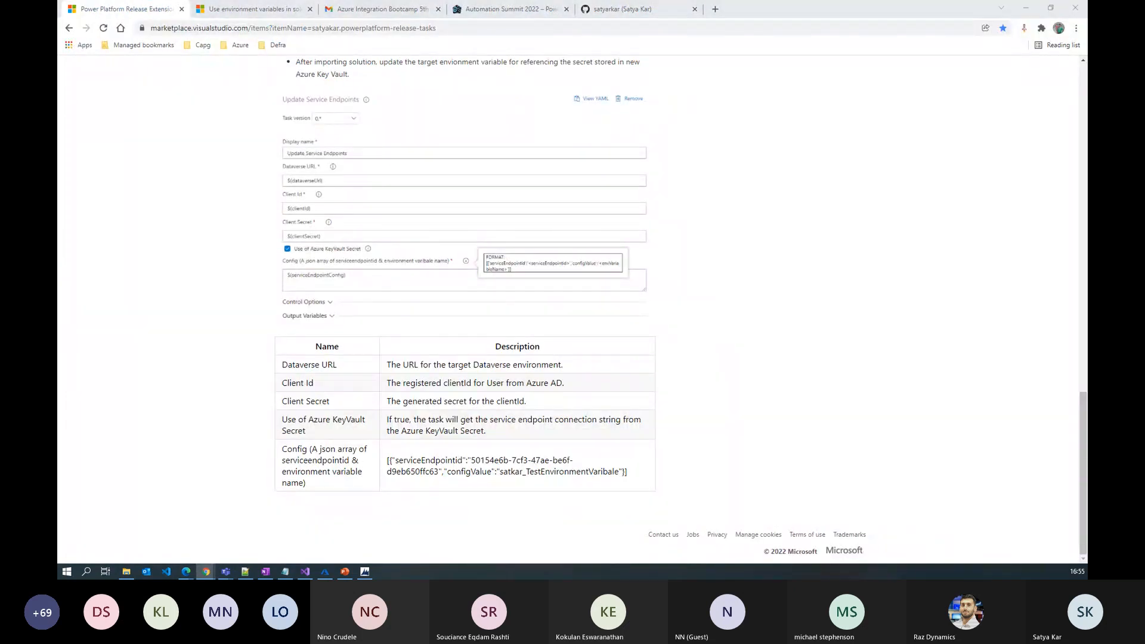
left_click_drag(60, 42, 167, 125)
left_click(167, 125)
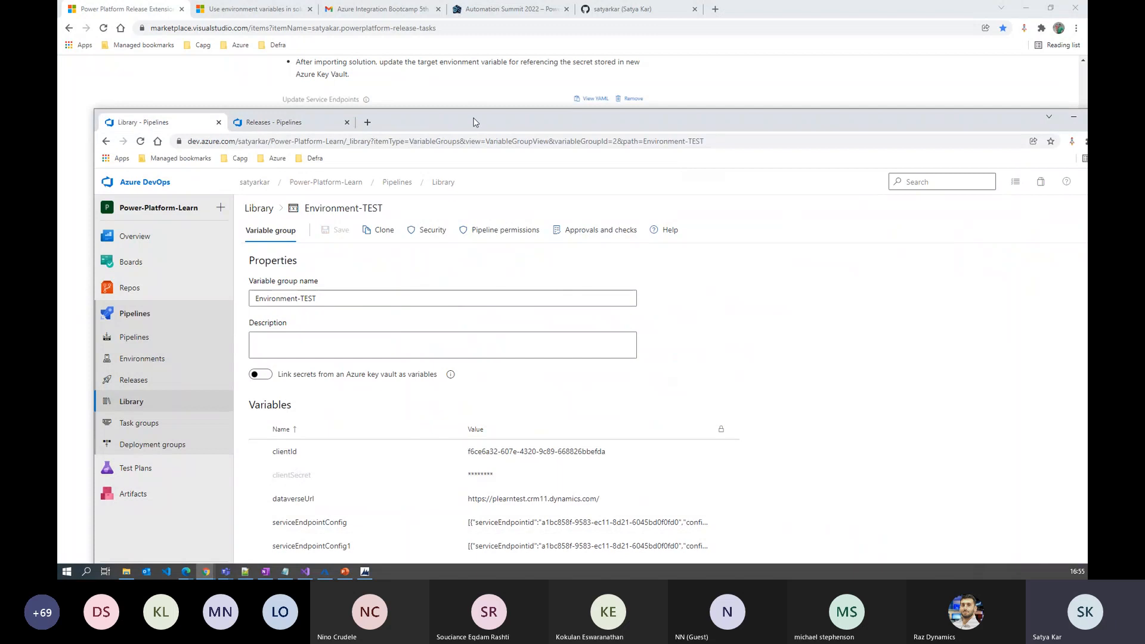
Move the Azure DevOps window up and go to Pipelines > Releases
left_click_drag(475, 122, 476, 66)
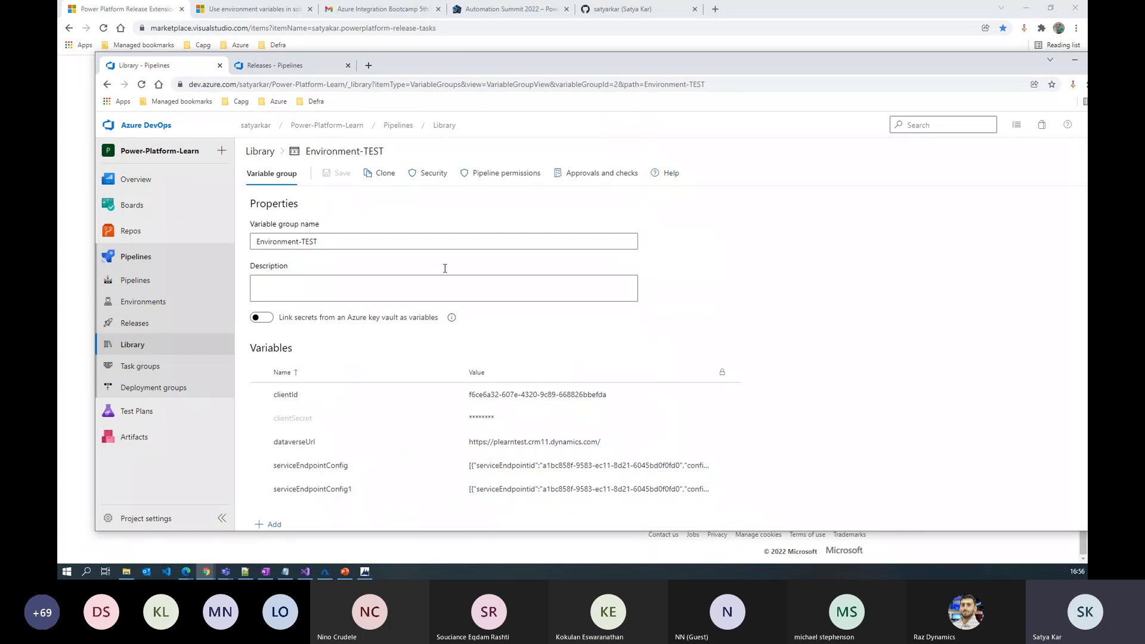
left_click(141, 322)
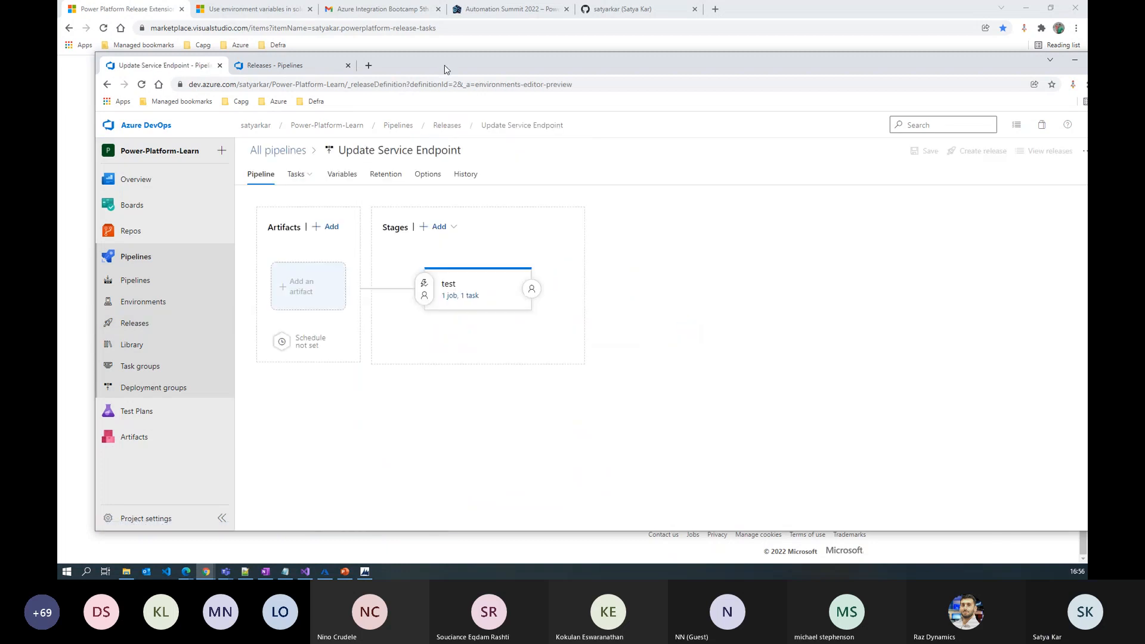
Open the test stage's Update Service Endpoints task and toggle 'Use of Azure KeyVault Secret' on, then off
left_click(466, 297)
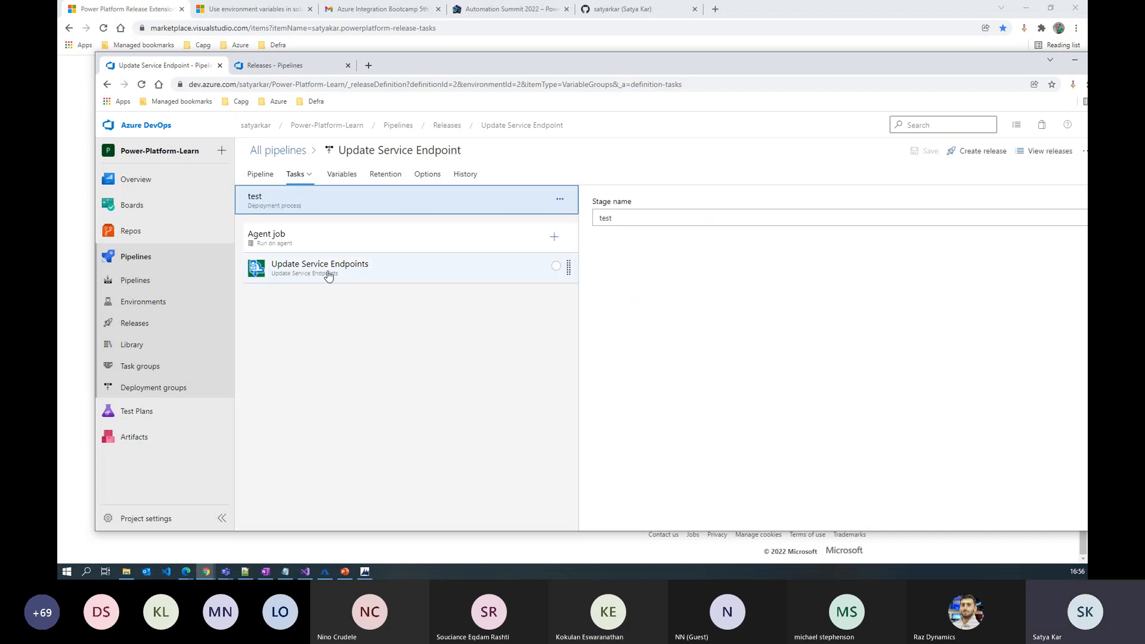
left_click(305, 274)
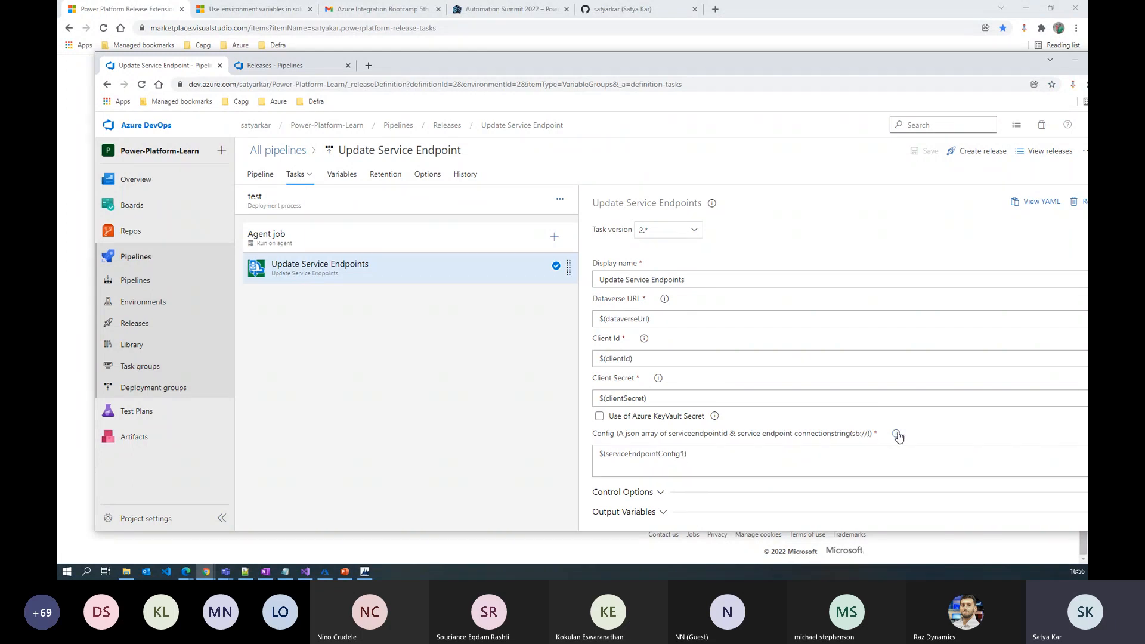
mouse_move(897, 434)
left_click(598, 418)
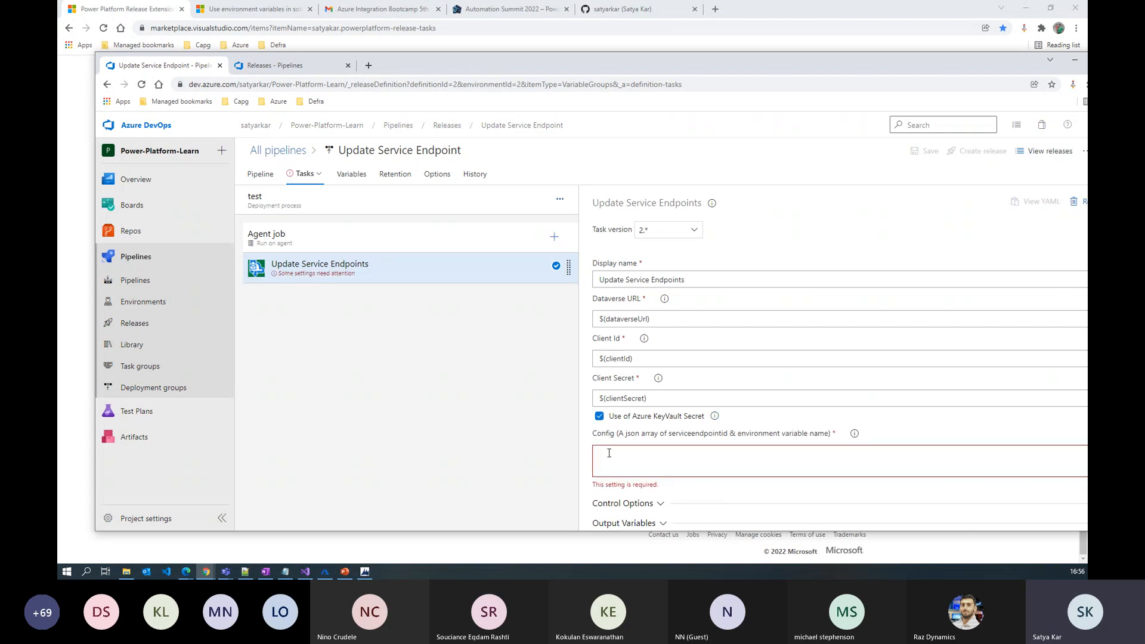
mouse_move(853, 433)
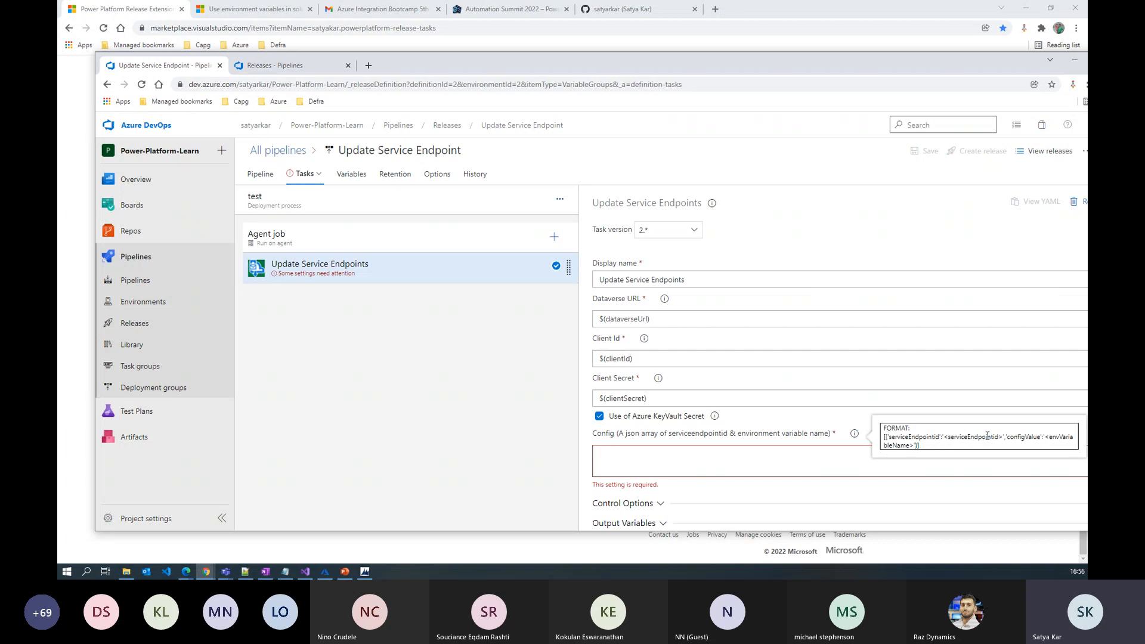
left_click(600, 416)
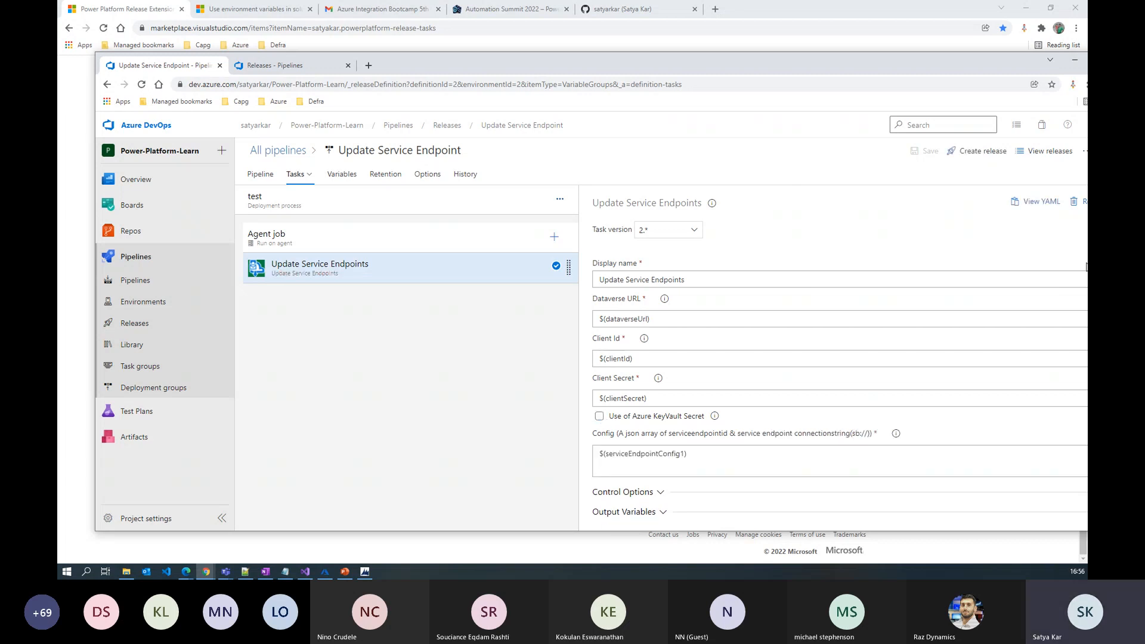
left_click(142, 326)
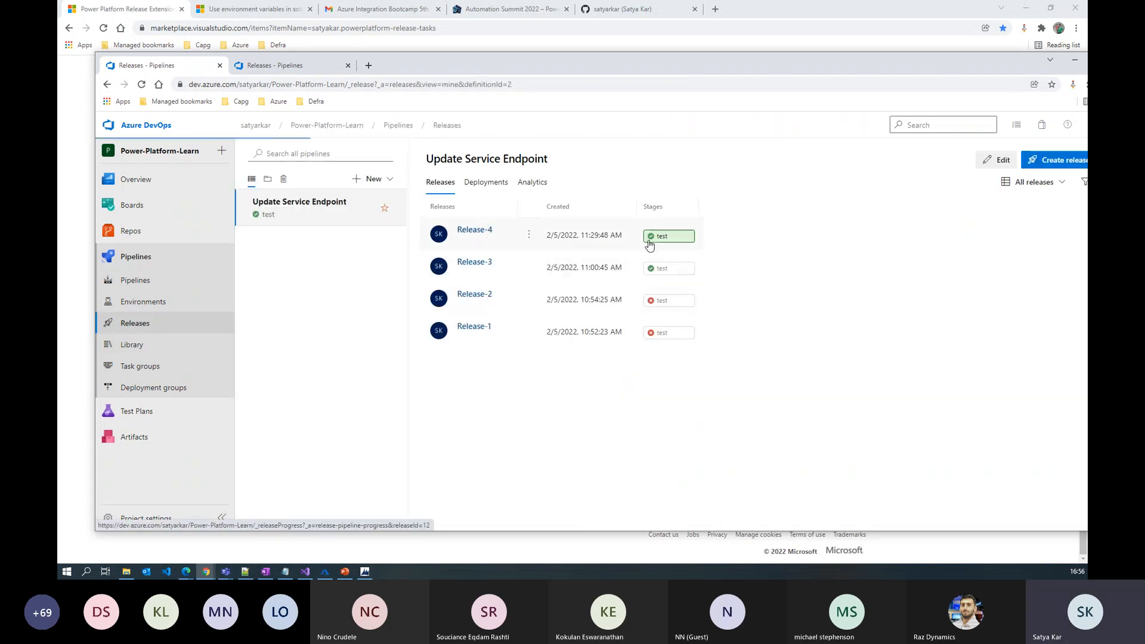
Open the Update Service Endpoints log in Release-4's test stage
left_click(595, 252)
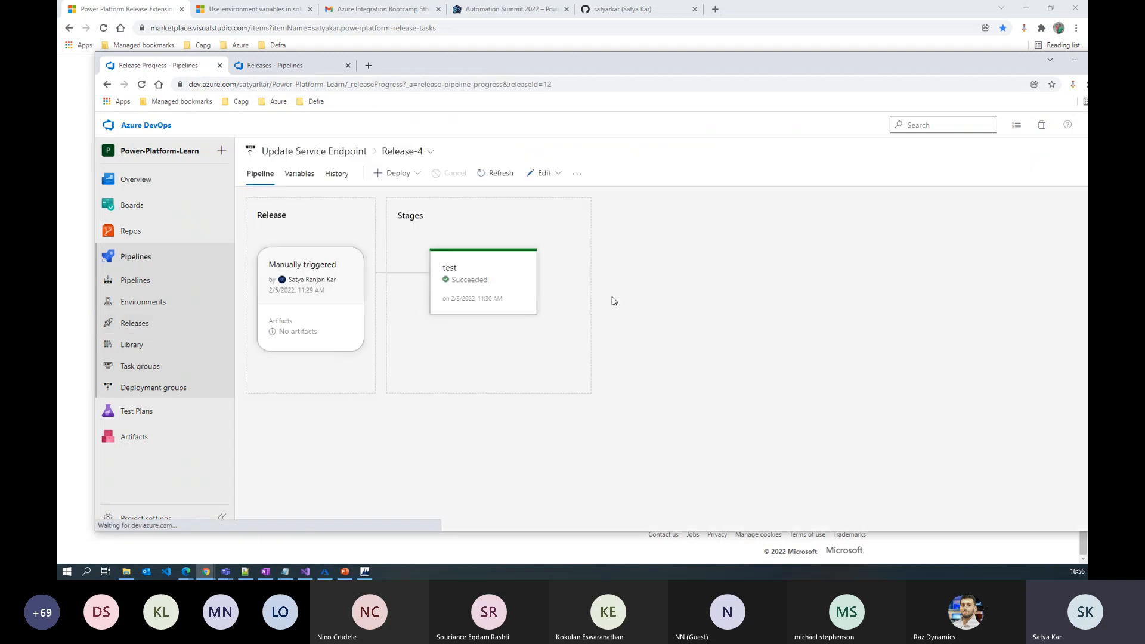
left_click(519, 331)
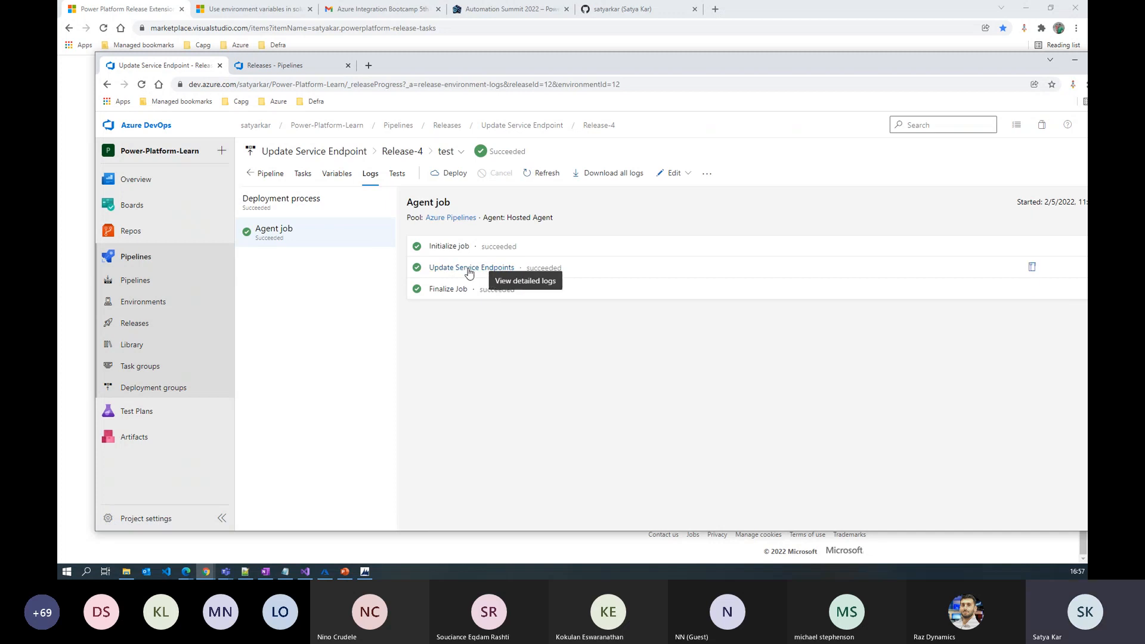
left_click(469, 272)
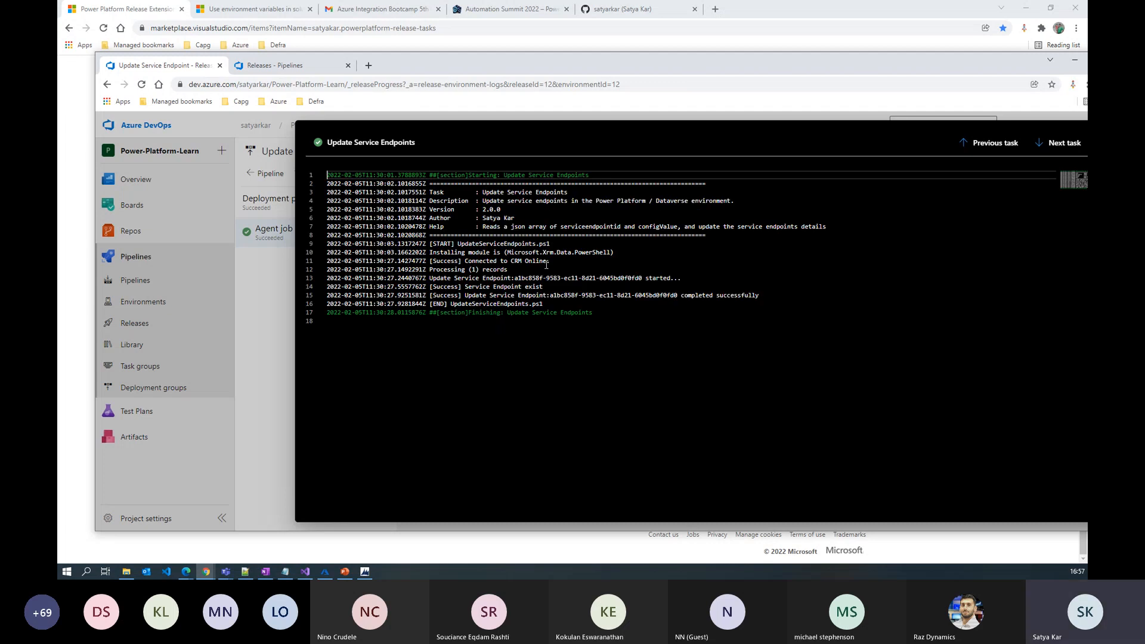
Highlight the module install, CRM connection, endpoint update and closing log lines
left_click_drag(546, 262, 419, 253)
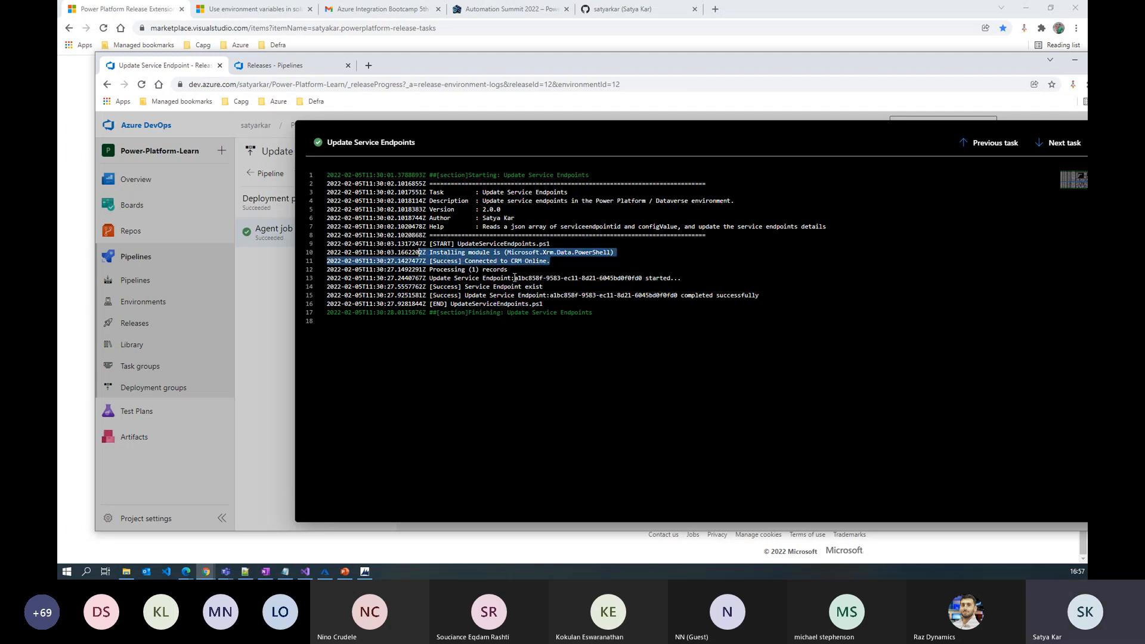
left_click_drag(514, 278, 441, 270)
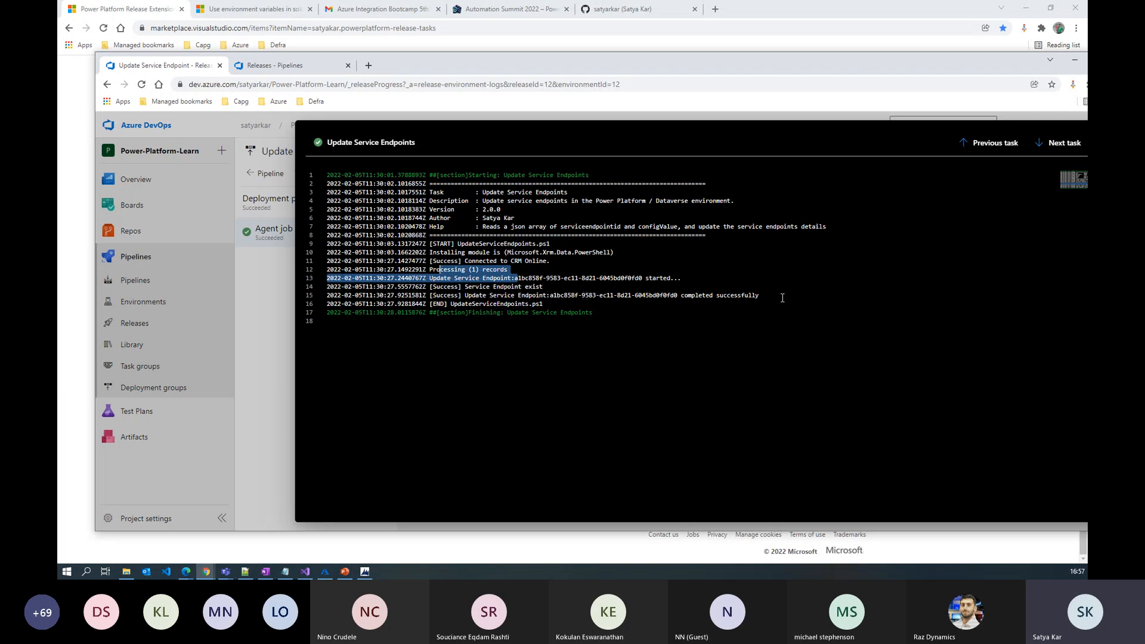
left_click_drag(591, 313, 428, 268)
left_click(576, 304)
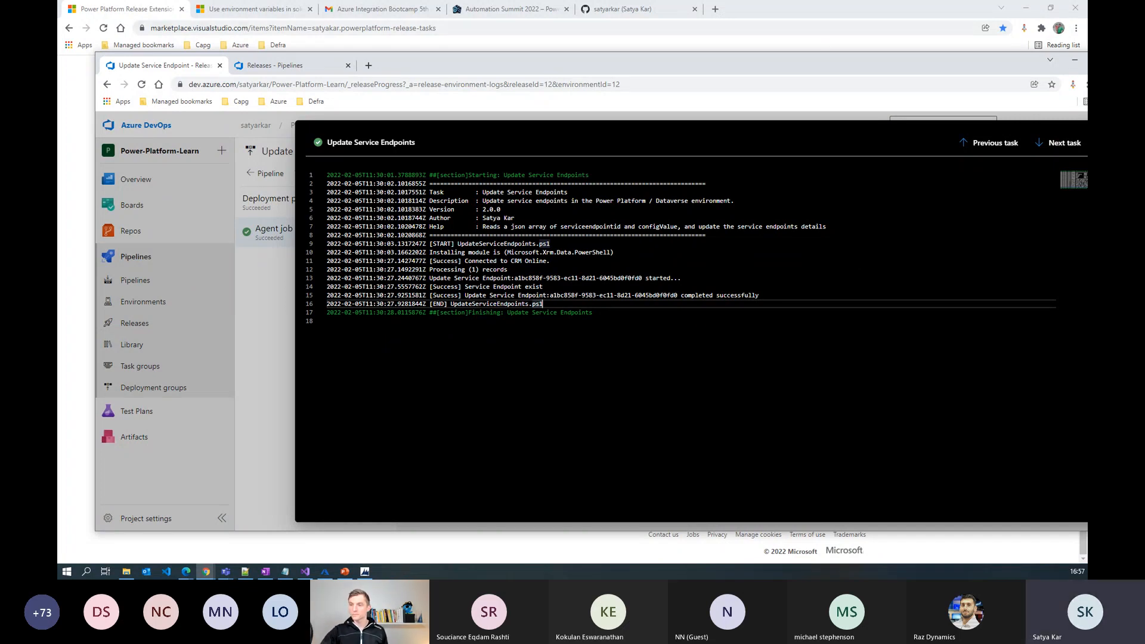
key("alt+Tab")
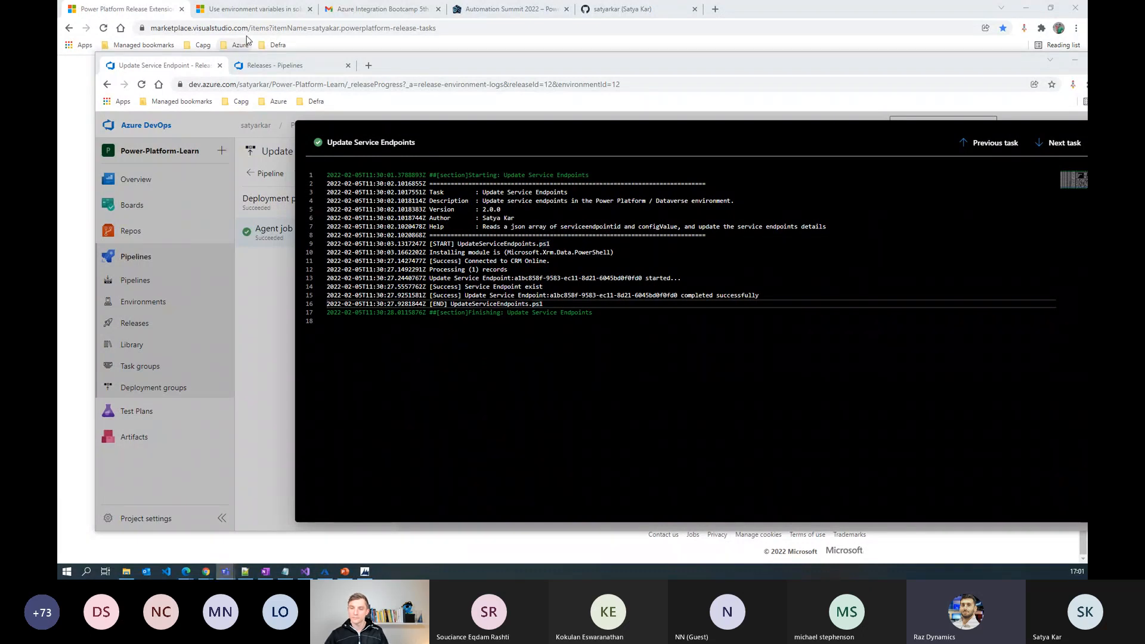
Scroll the Power Platform Release Extensions page back to the top and select its address
left_click(146, 9)
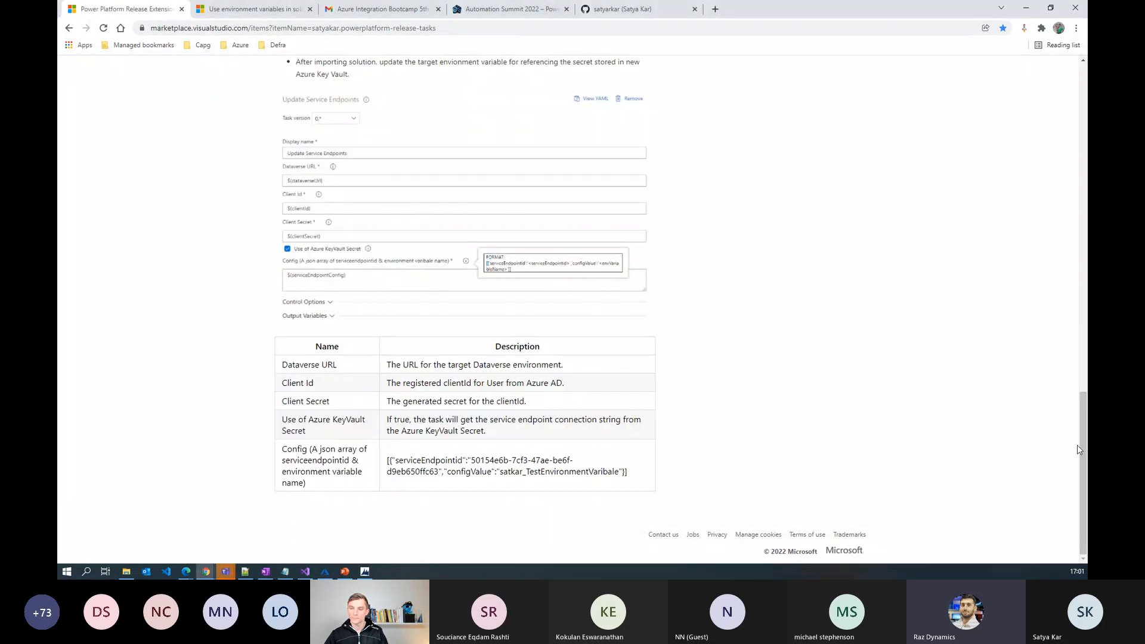
left_click_drag(1079, 448, 1071, 86)
left_click(453, 28)
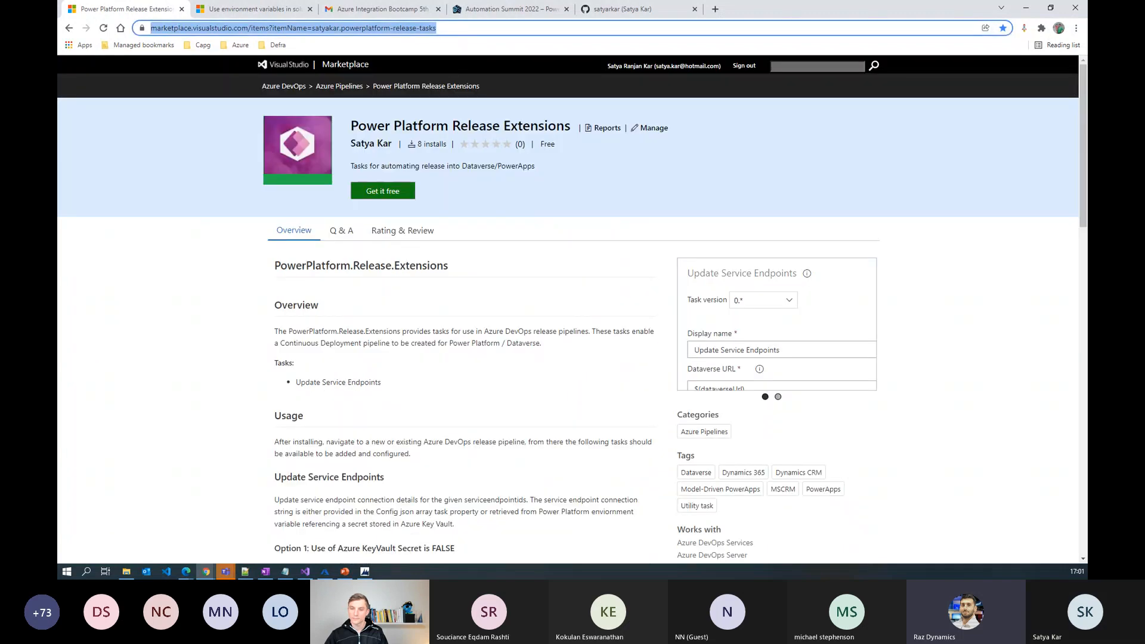
key("alt+Tab")
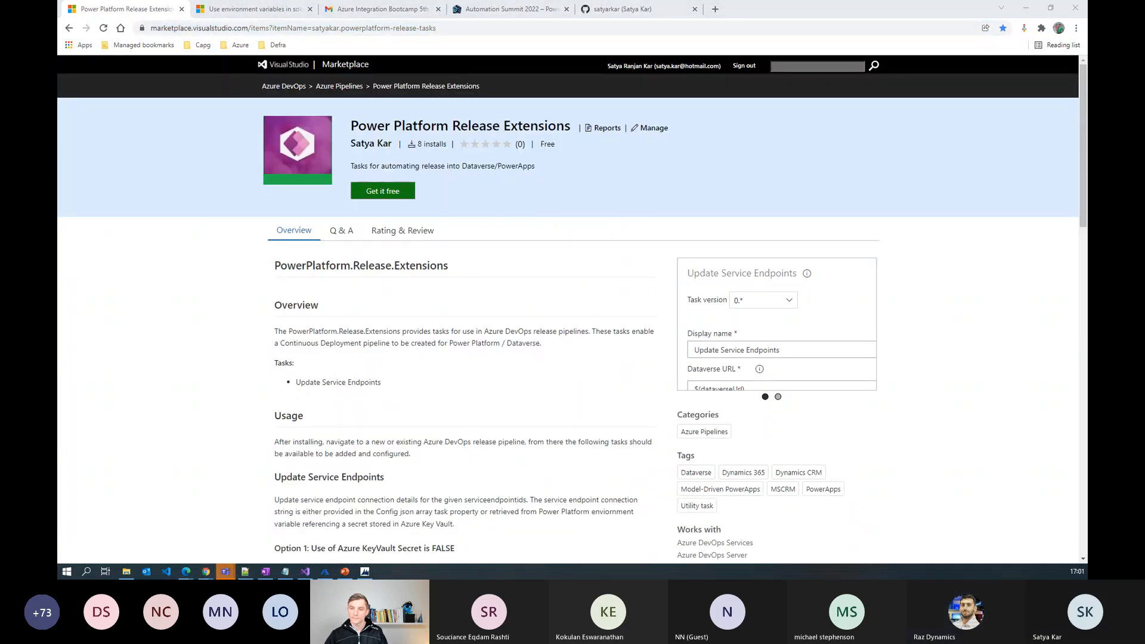